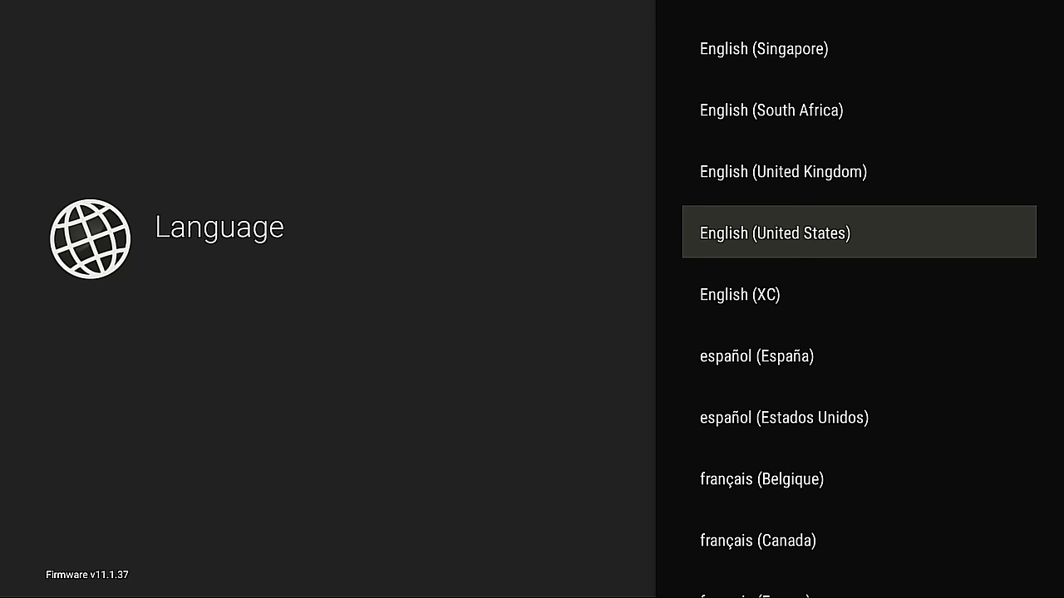
Step: Set the device language to English (United States) and skip the Wi-Fi network selection
key(Return)
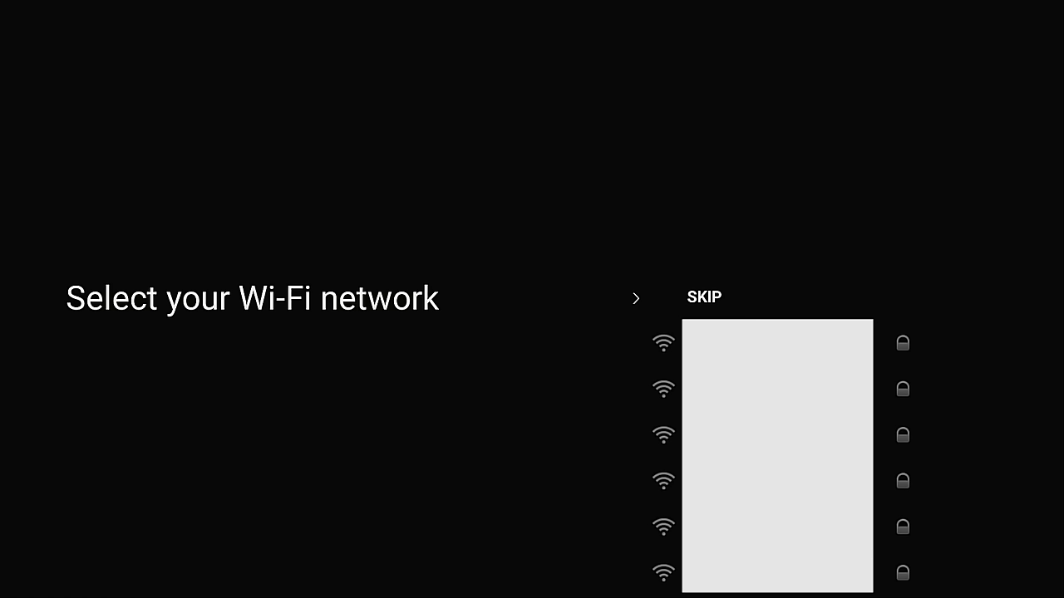
key(Return)
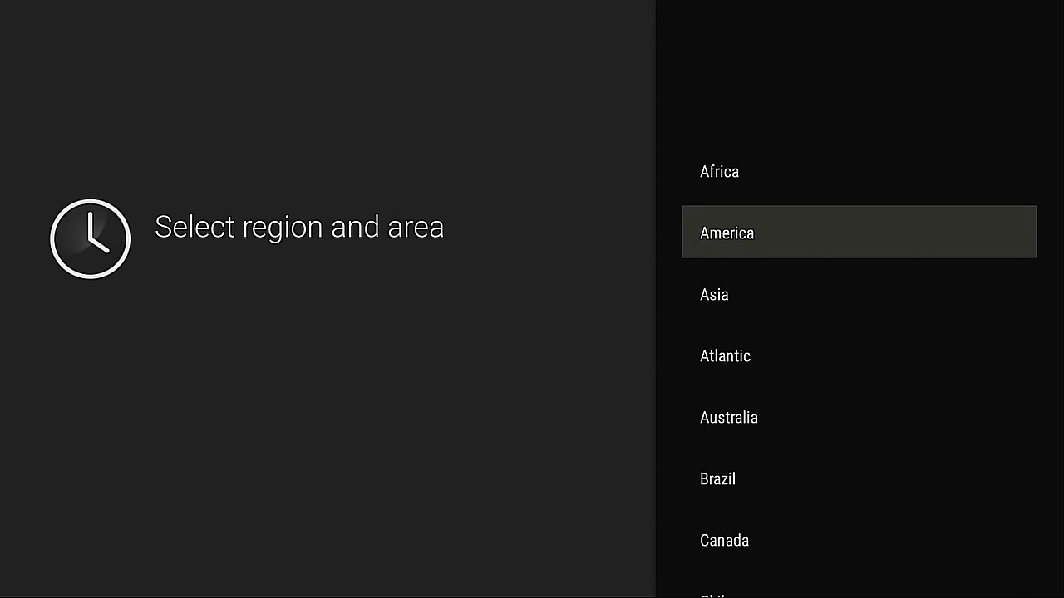
Step: Choose America as the region and start the available software upgrade
key(Return)
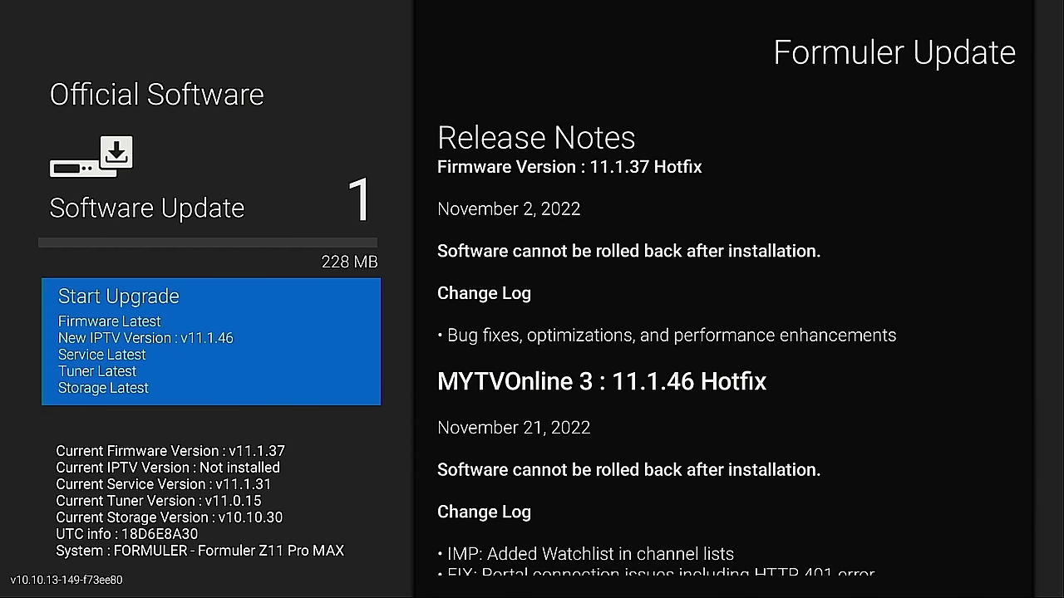
key(Return)
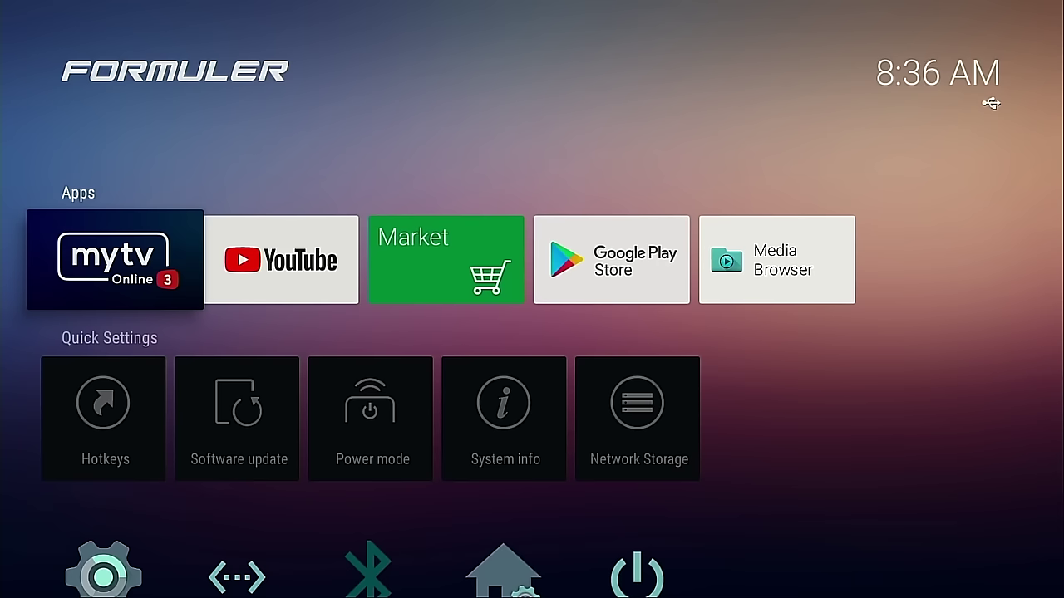
Step: Check the Software update page in Quick Settings for remaining updates, and leave it
key(Down)
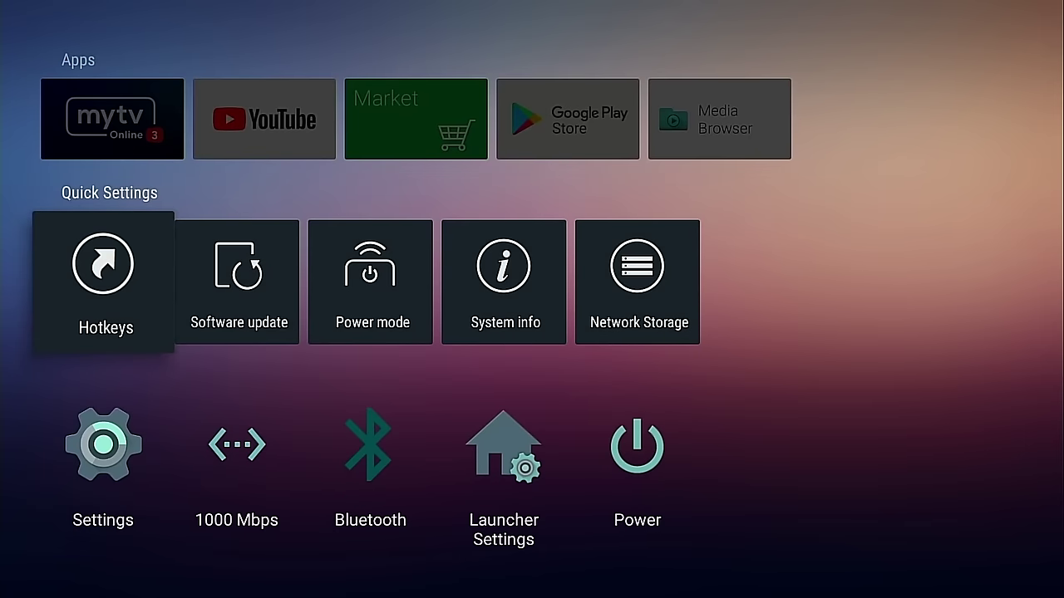
key(Right)
key(Return)
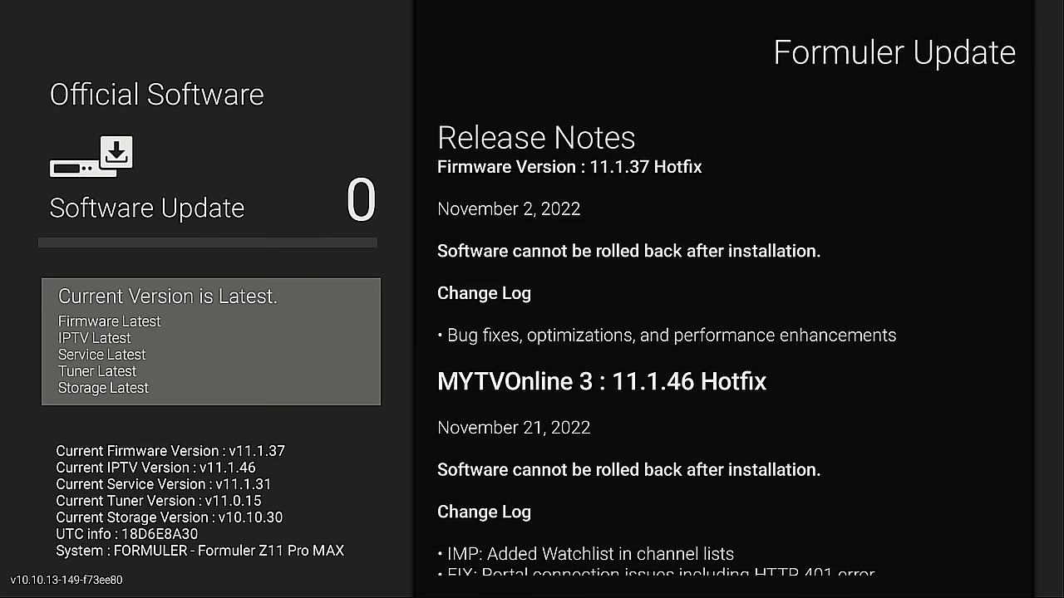
key(Escape)
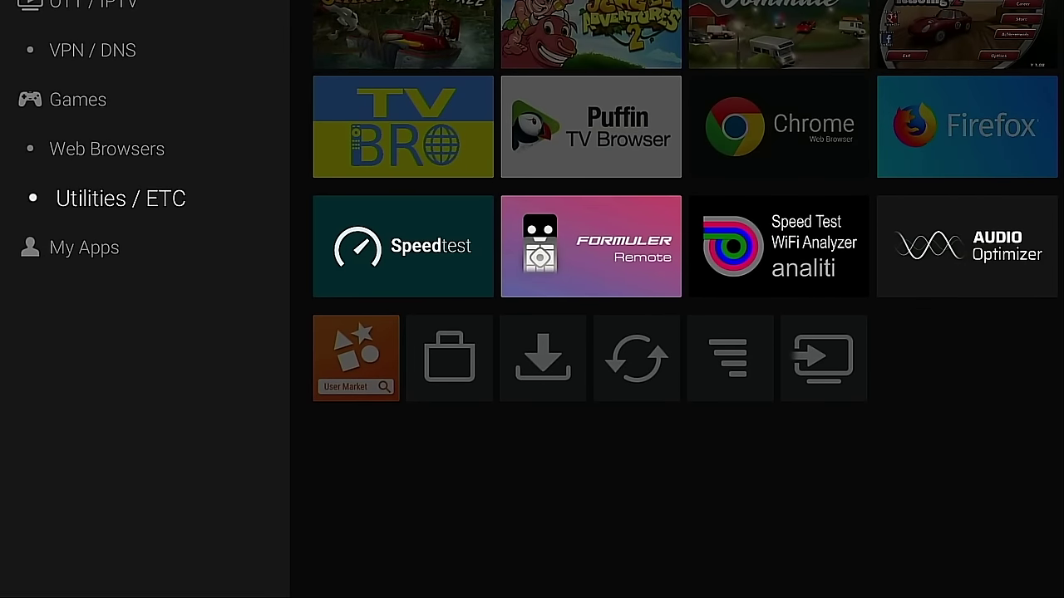
Step: Download the Formuler Remote app from the Market's Utilities / ETC category and open it
key(Right)
key(Right)
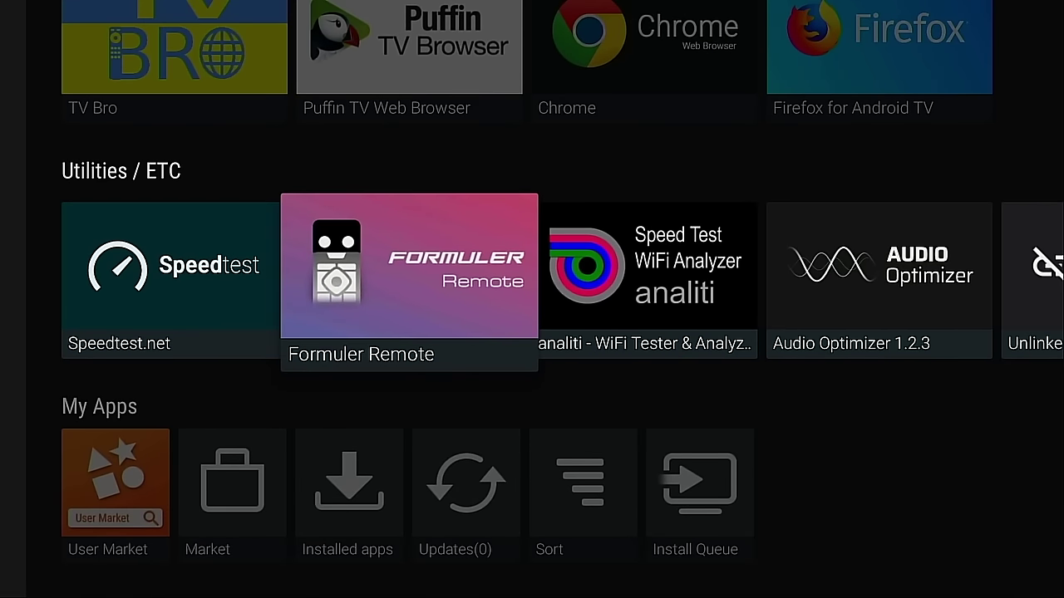
key(Return)
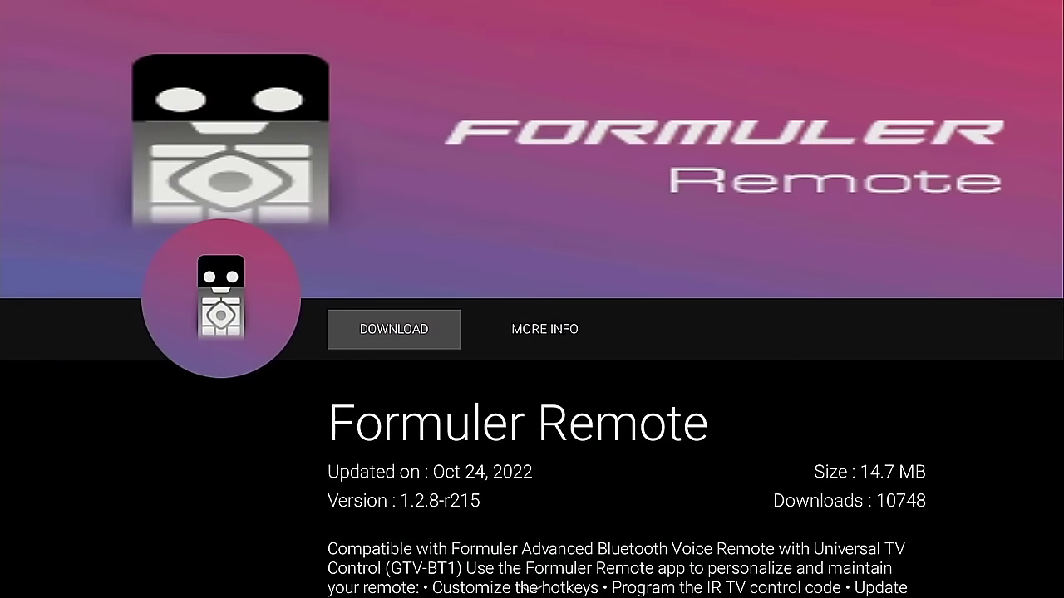
key(Return)
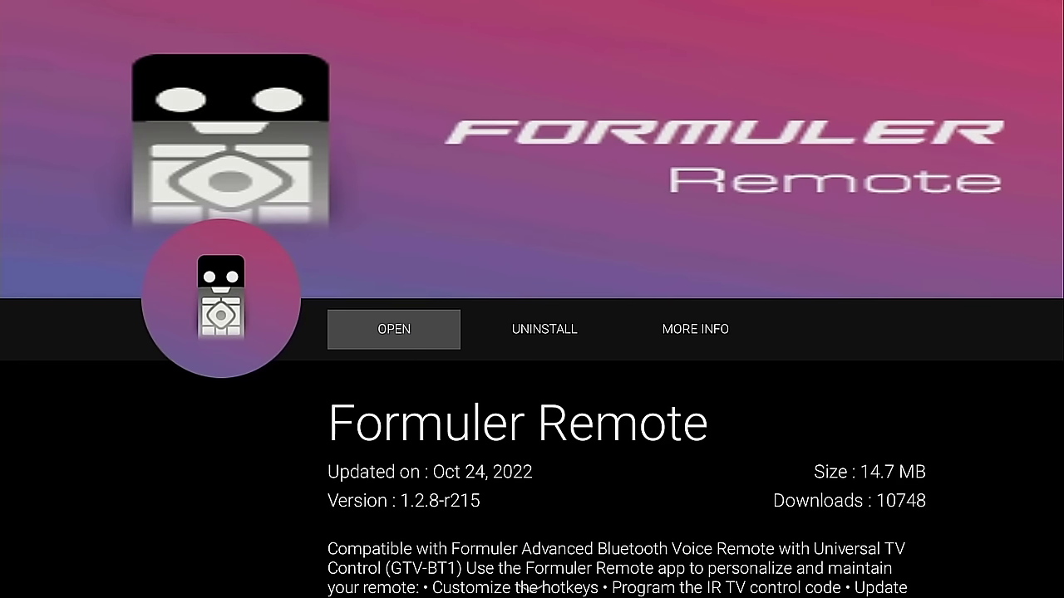
key(Return)
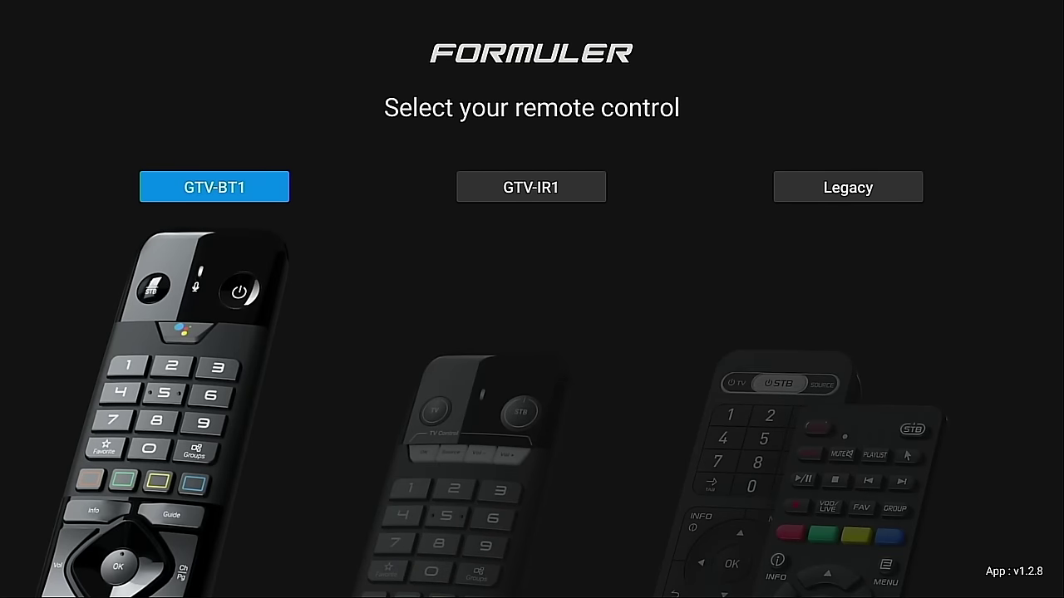
Step: Select the GTV-IR1 remote control and open its hotkey setup
key(Right)
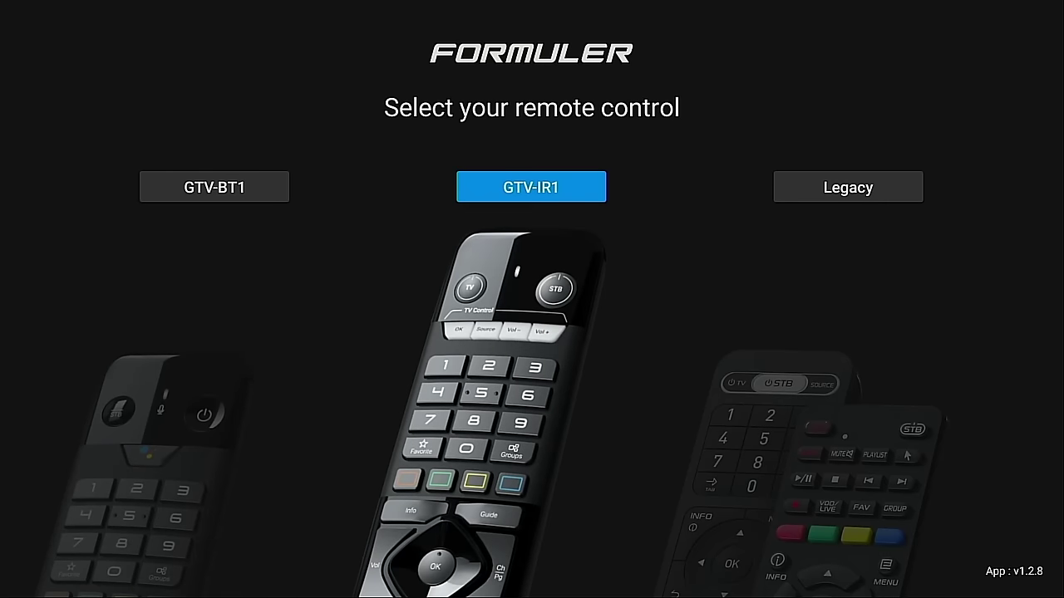
key(Return)
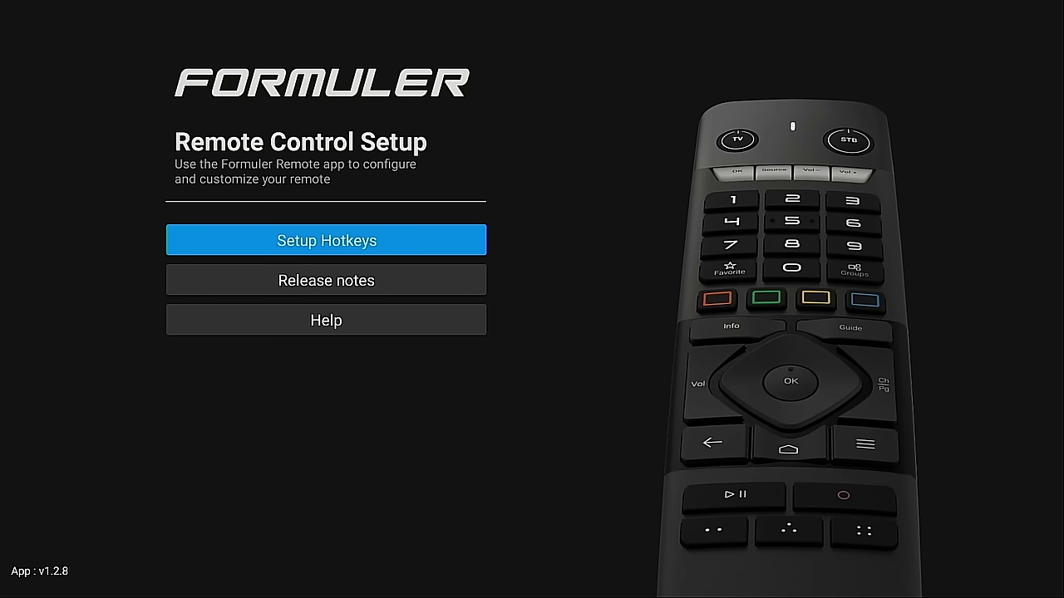
key(Return)
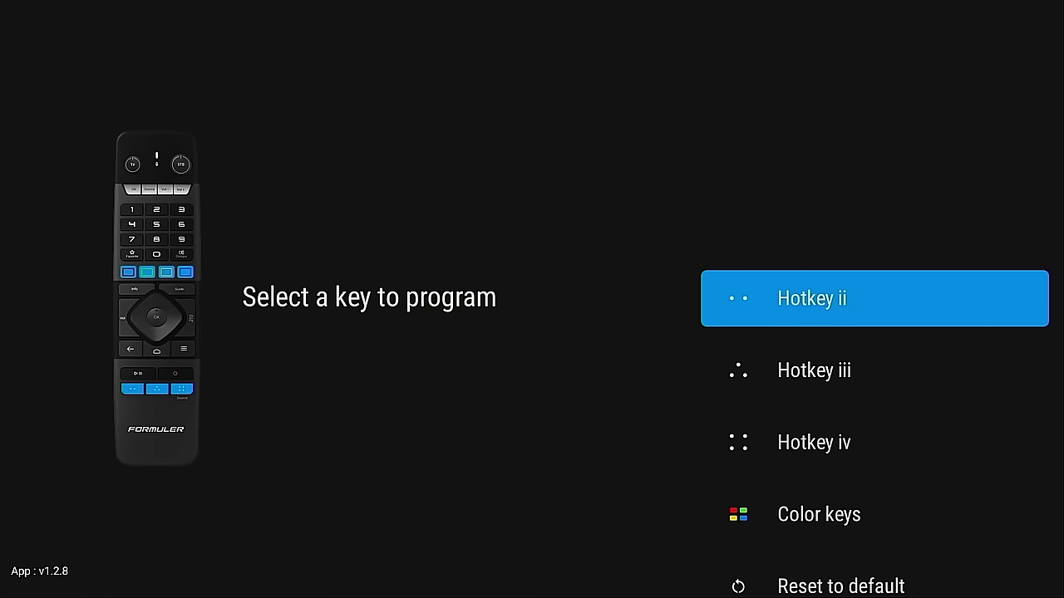
key(Down)
key(Down)
key(Down)
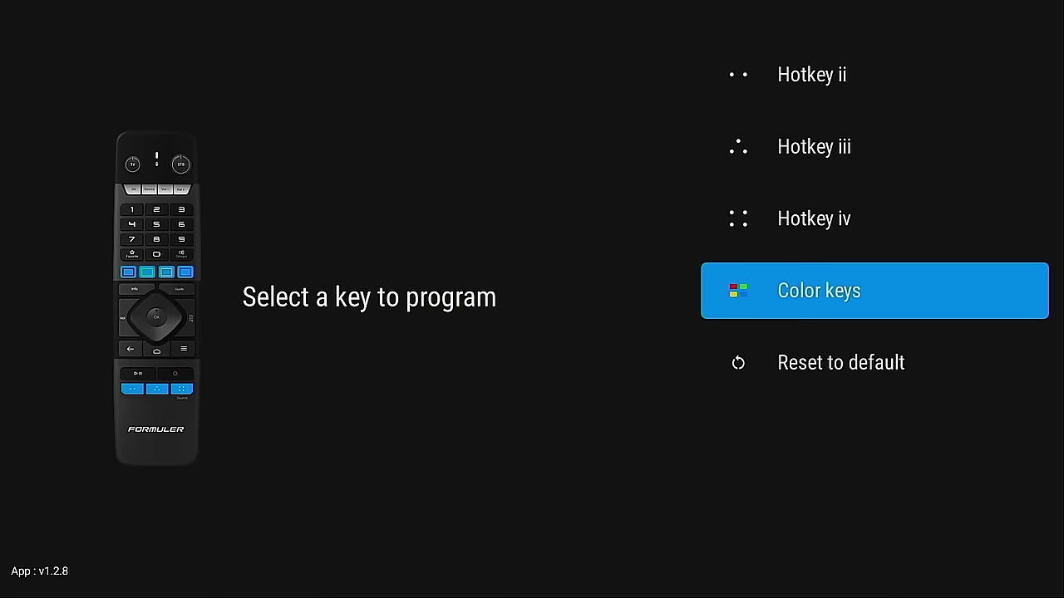
key(Up)
key(Up)
key(Up)
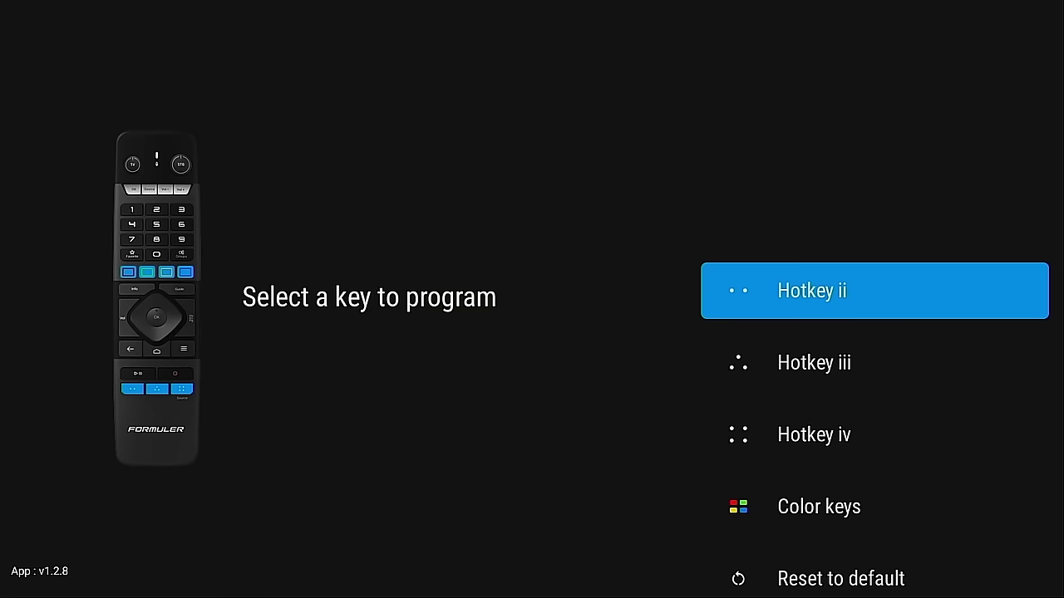
Step: Program the red color key to start the YouTube app
key(Down)
key(Down)
key(Down)
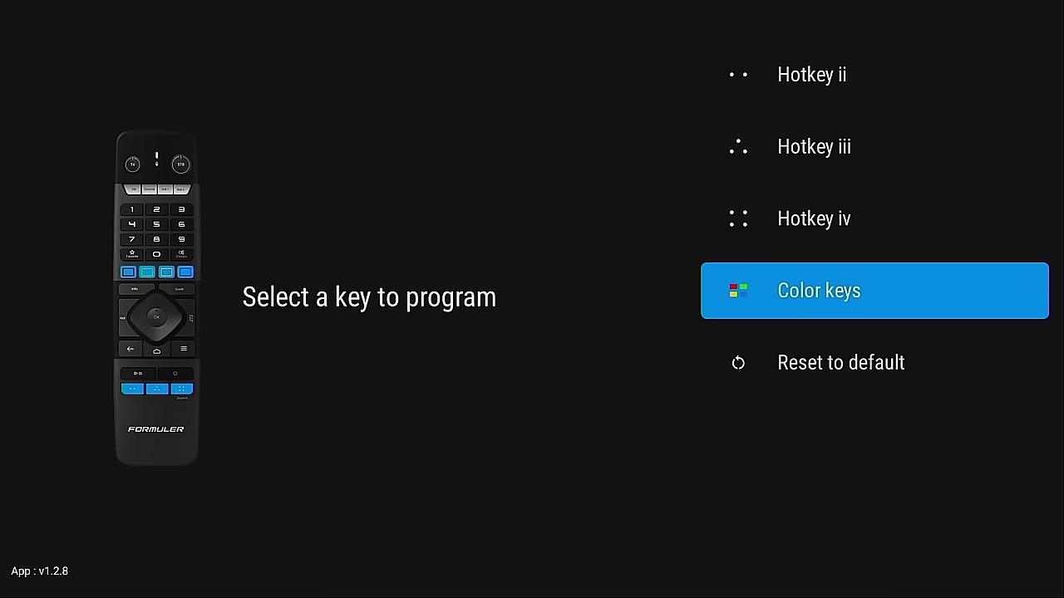
key(Return)
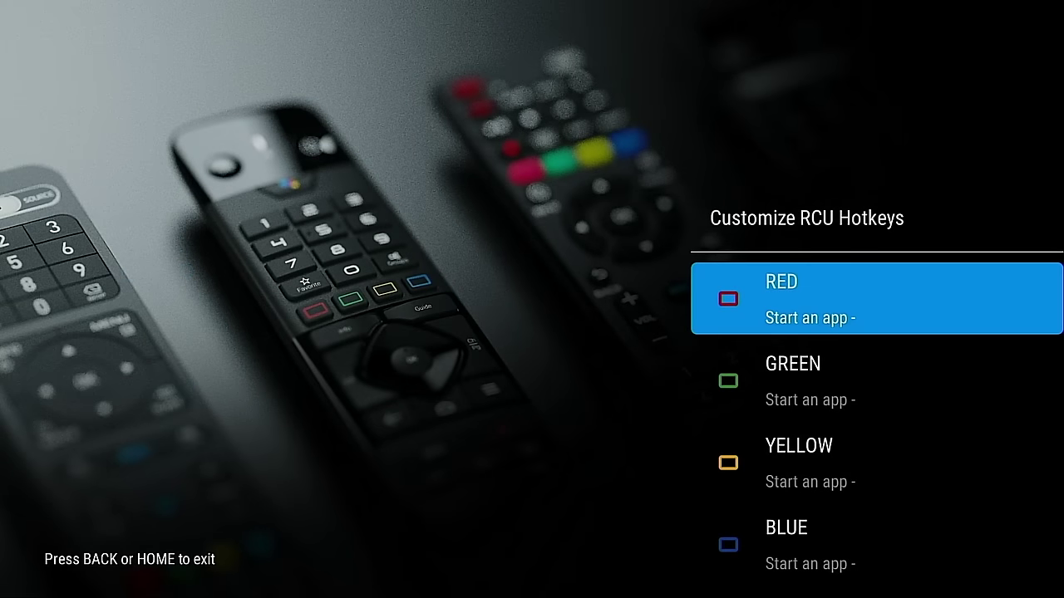
key(Return)
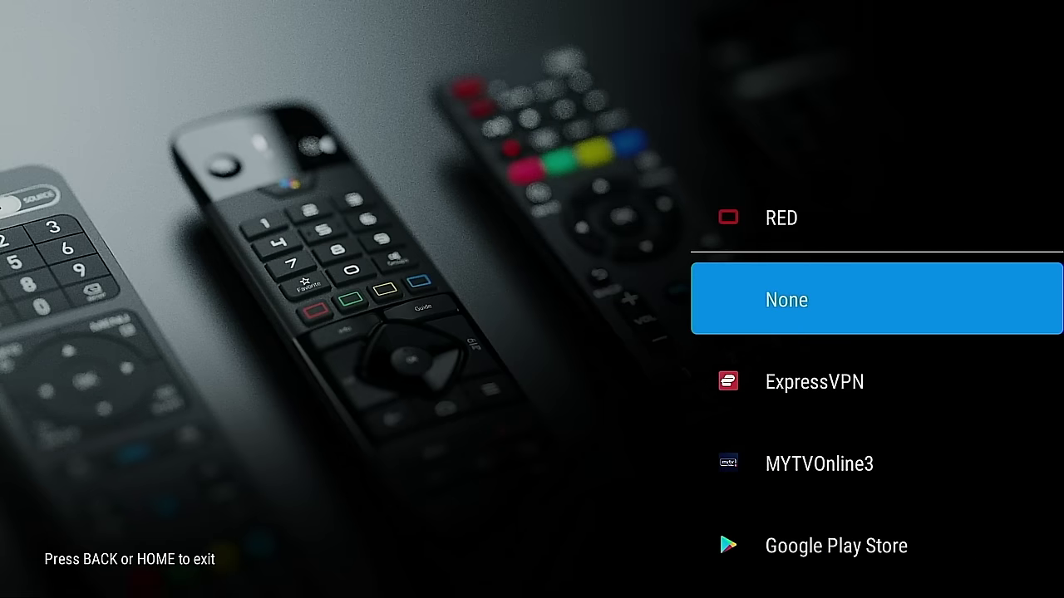
key(Down)
key(Down)
key(Down)
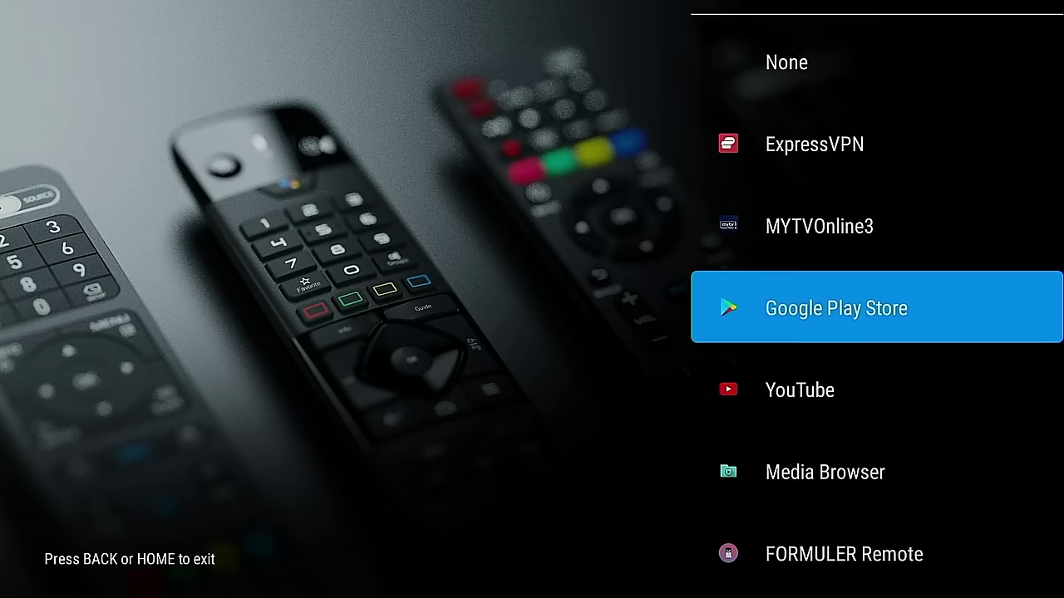
key(Down)
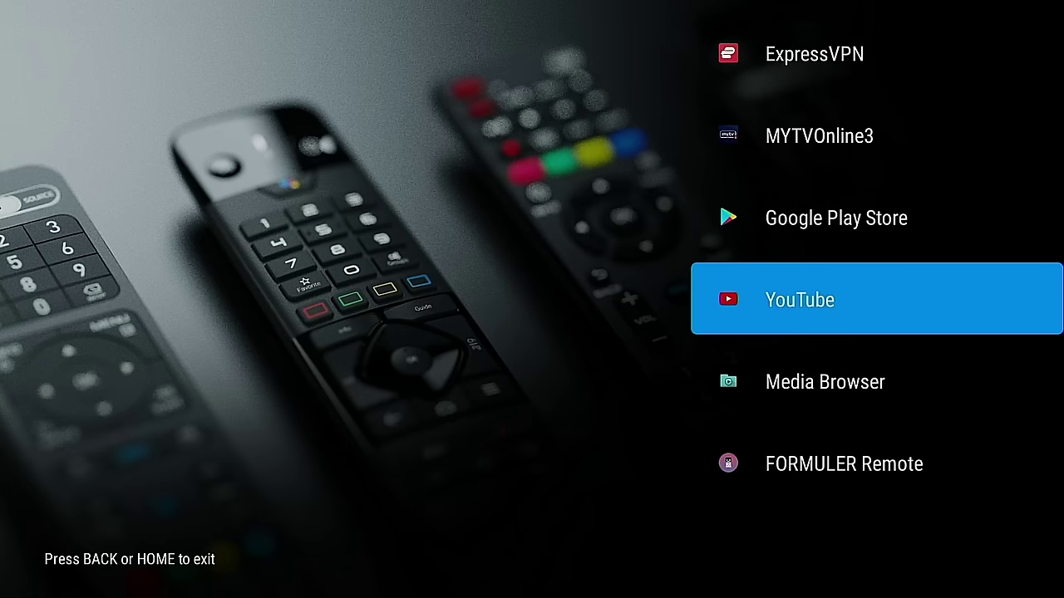
key(Return)
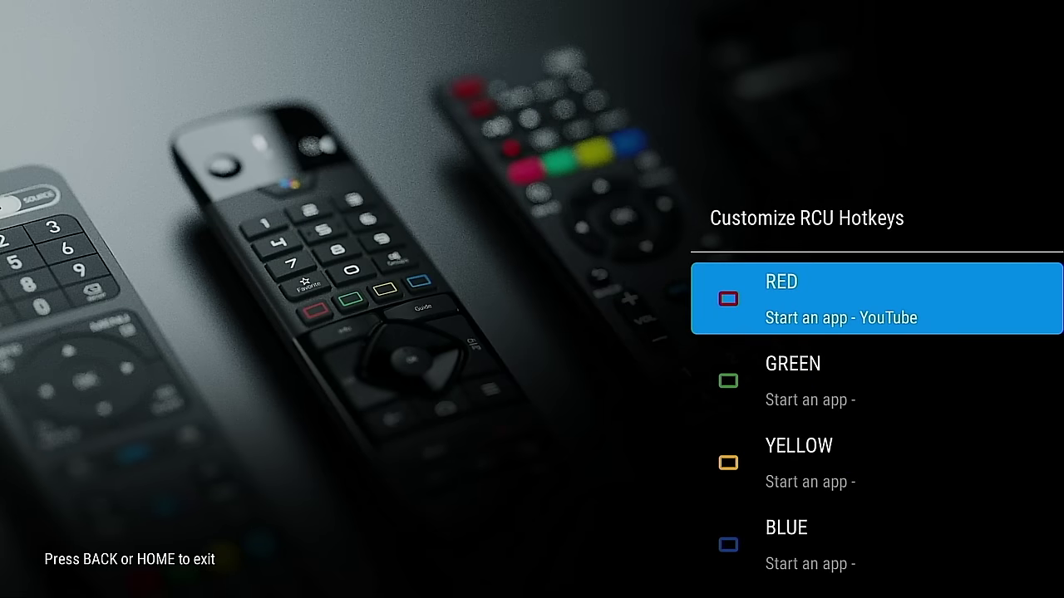
key(Down)
key(Down)
key(Down)
key(Up)
key(Up)
key(Up)
Step: Leave the color keys and open the key actions of Hotkey ii
key(Escape)
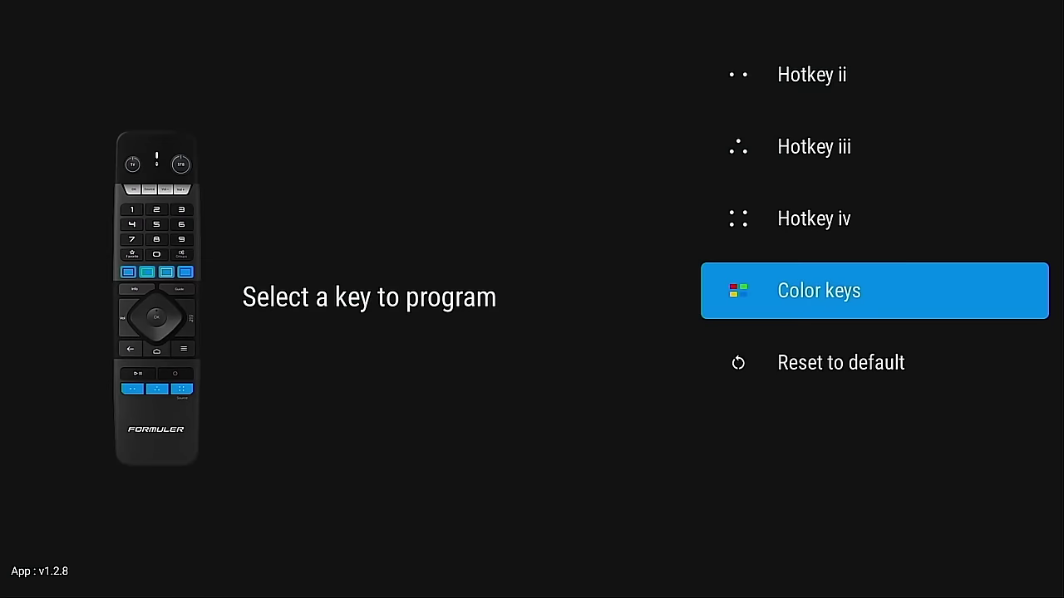
key(Up)
key(Up)
key(Up)
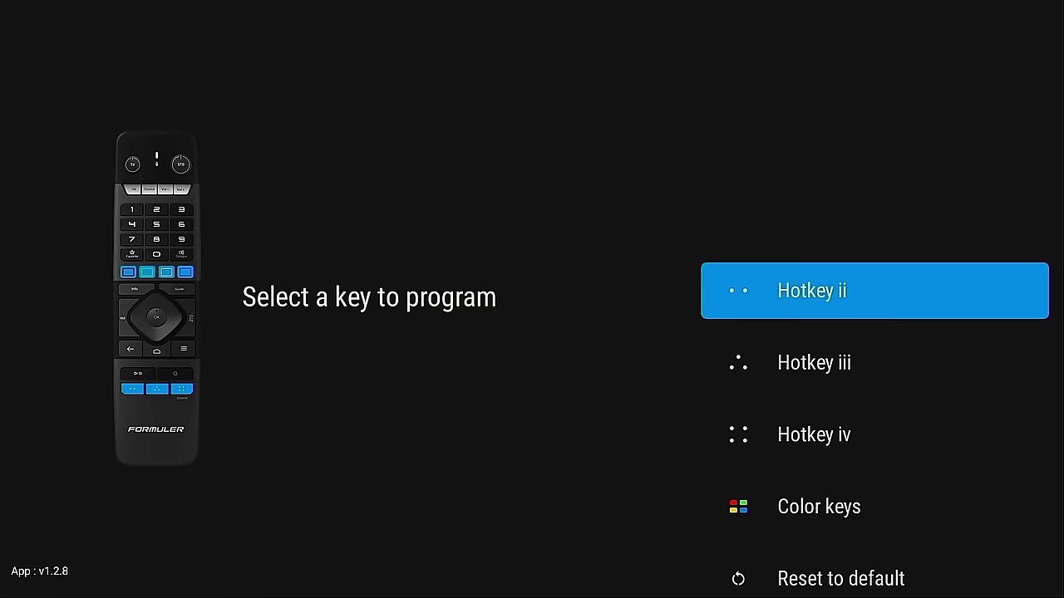
key(Return)
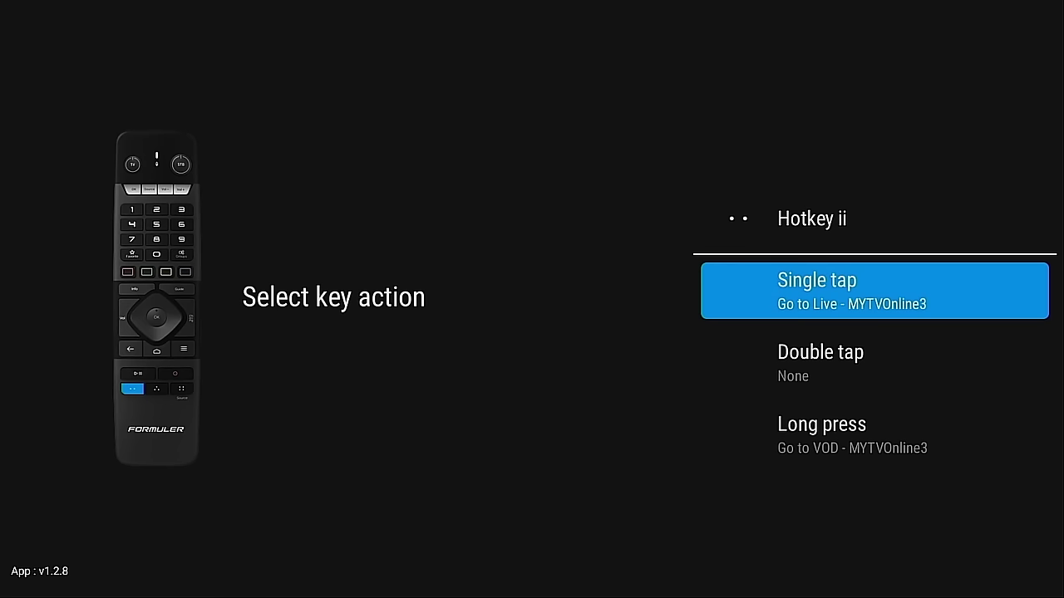
Step: Set the single tap behavior of Hotkey ii to Mouse and exit its key actions
key(Return)
key(Down)
key(Down)
key(Down)
key(Down)
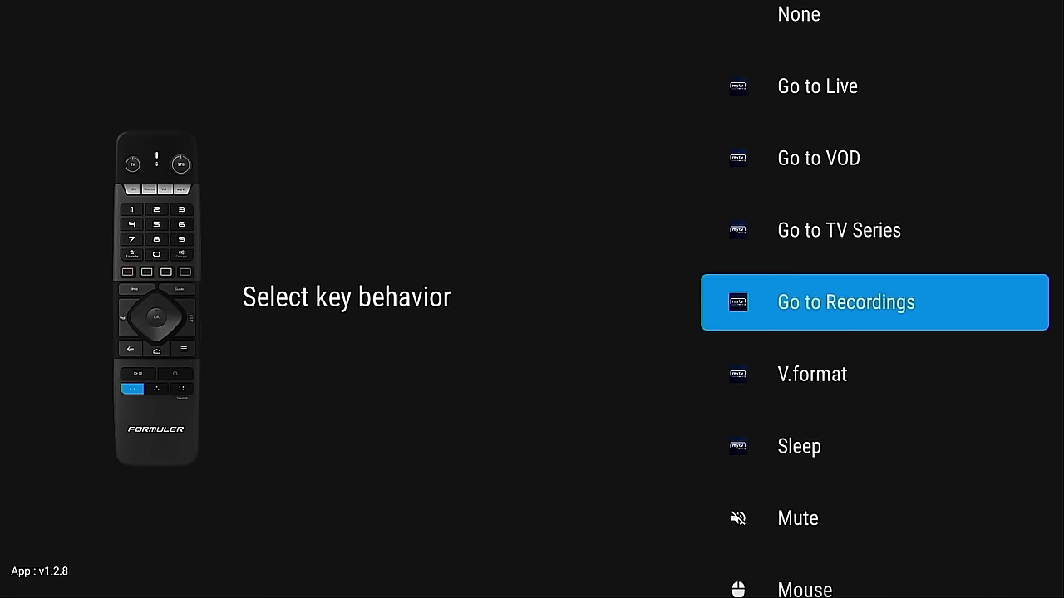
key(Down)
key(Down)
key(Down)
key(Down)
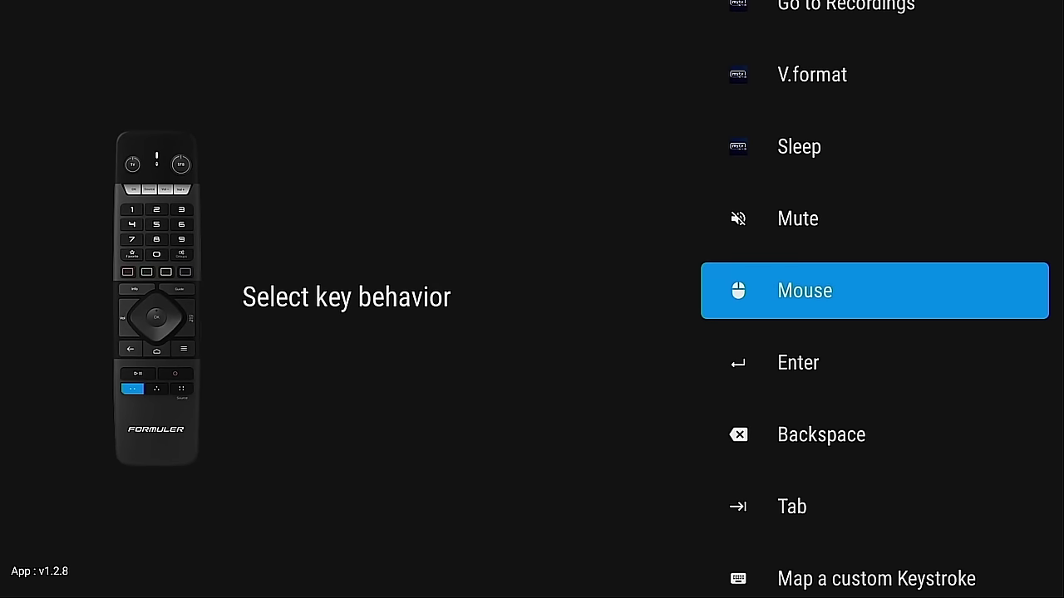
key(Return)
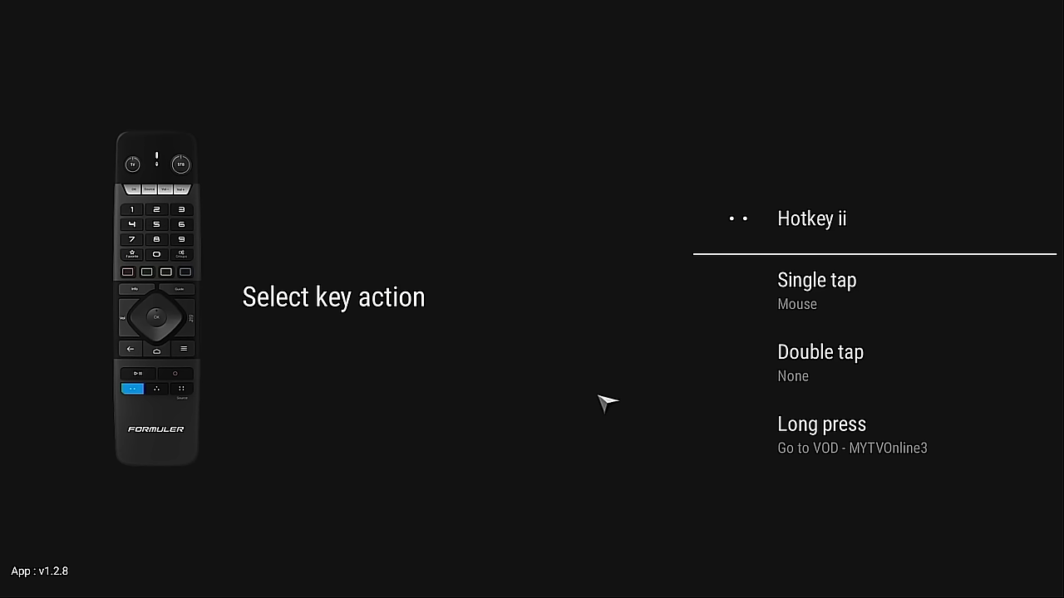
key(Escape)
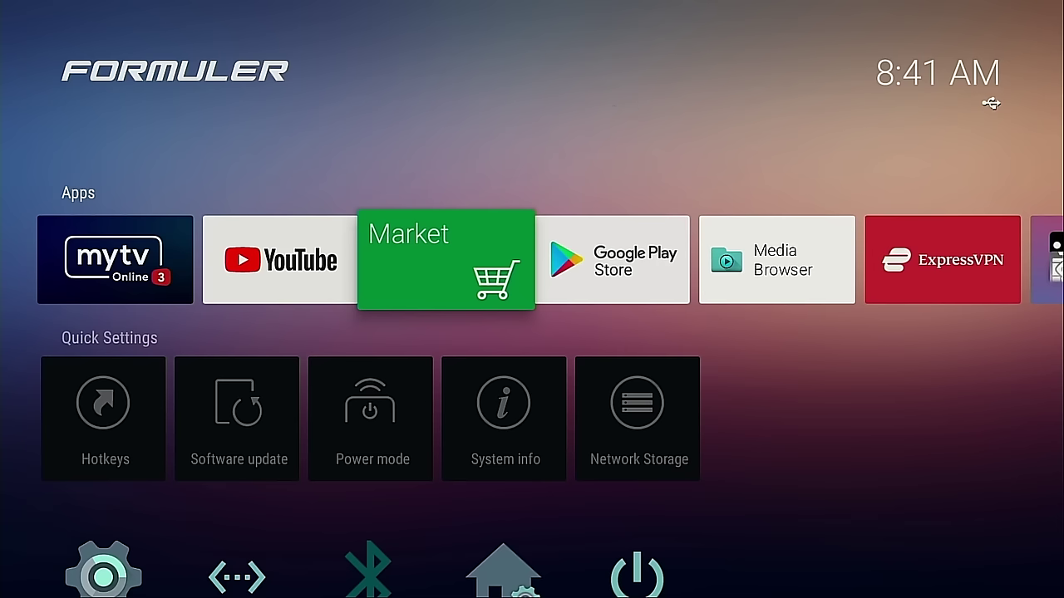
Step: Open the Google Play Store from the home screen and sign in with a Google account
key(Right)
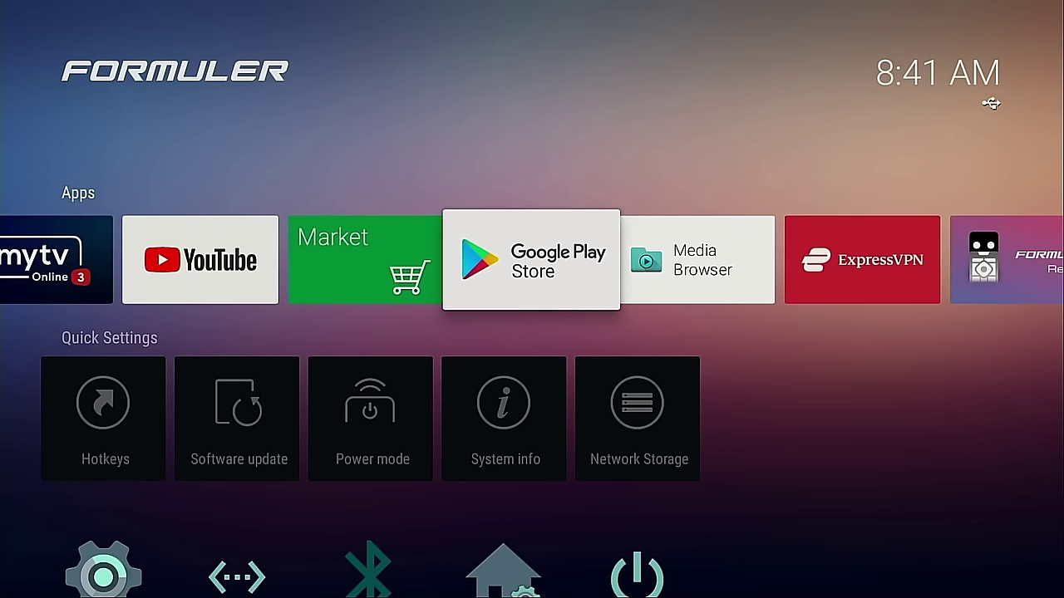
key(Return)
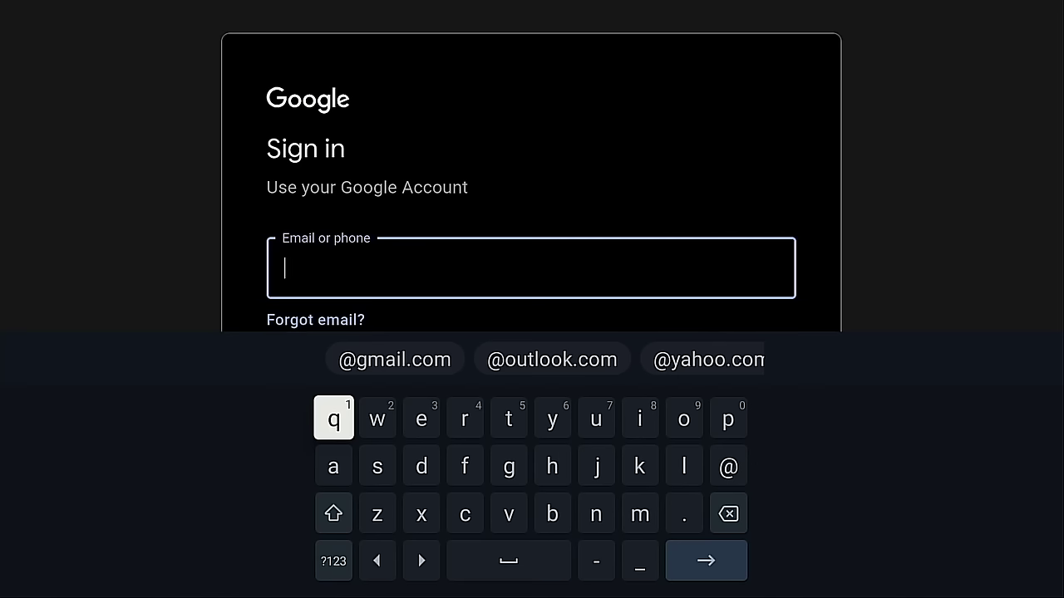
key(Right)
key(Right)
key(Right)
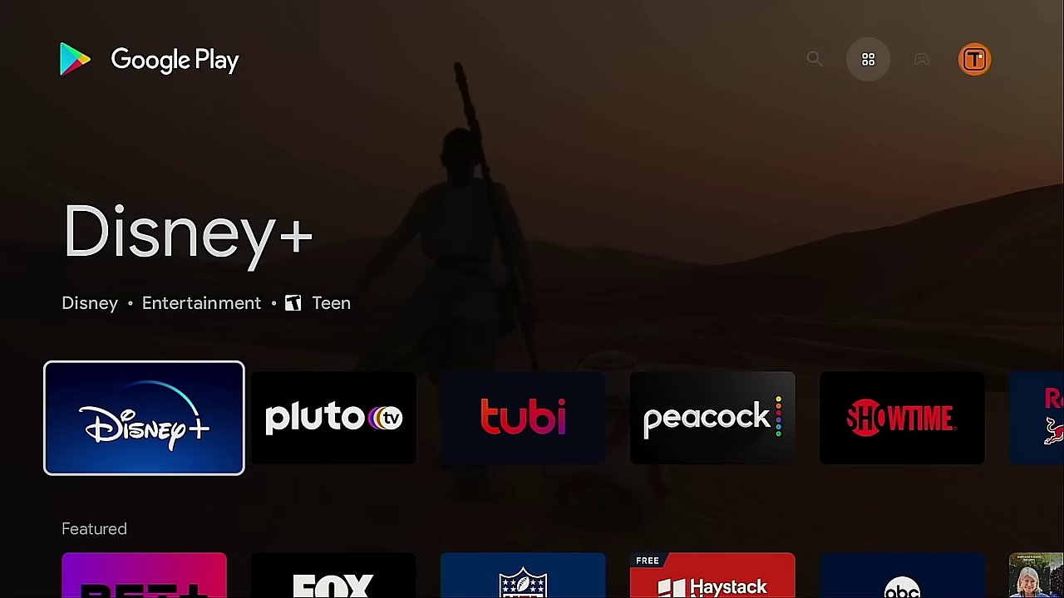
Step: Browse the app categories on the Google Play home page, from Featured down to Learn something new
key(Down)
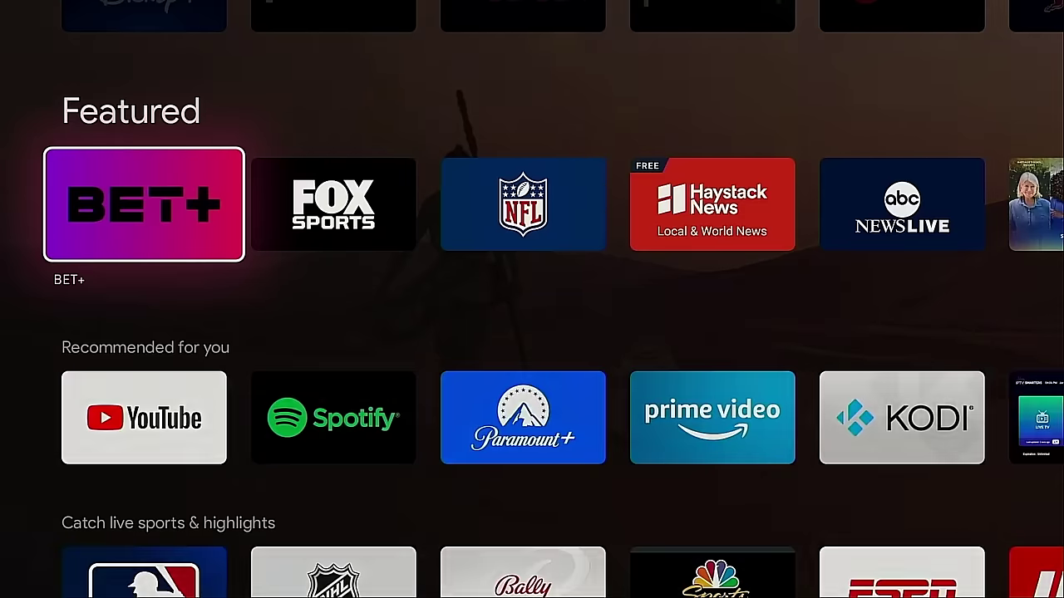
key(Down)
key(Down)
key(Down)
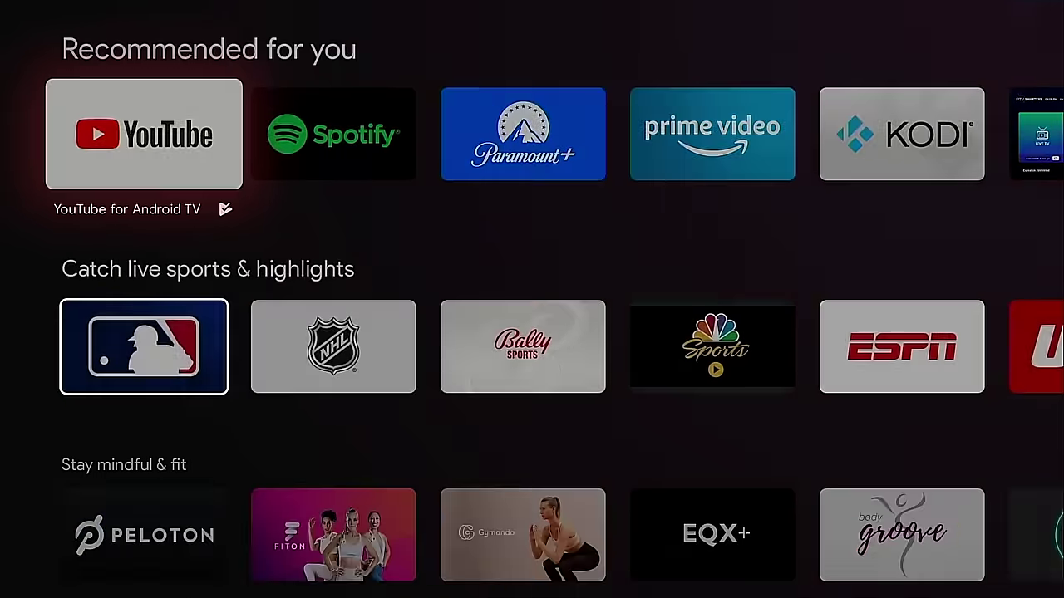
key(Down)
key(Down)
key(Down)
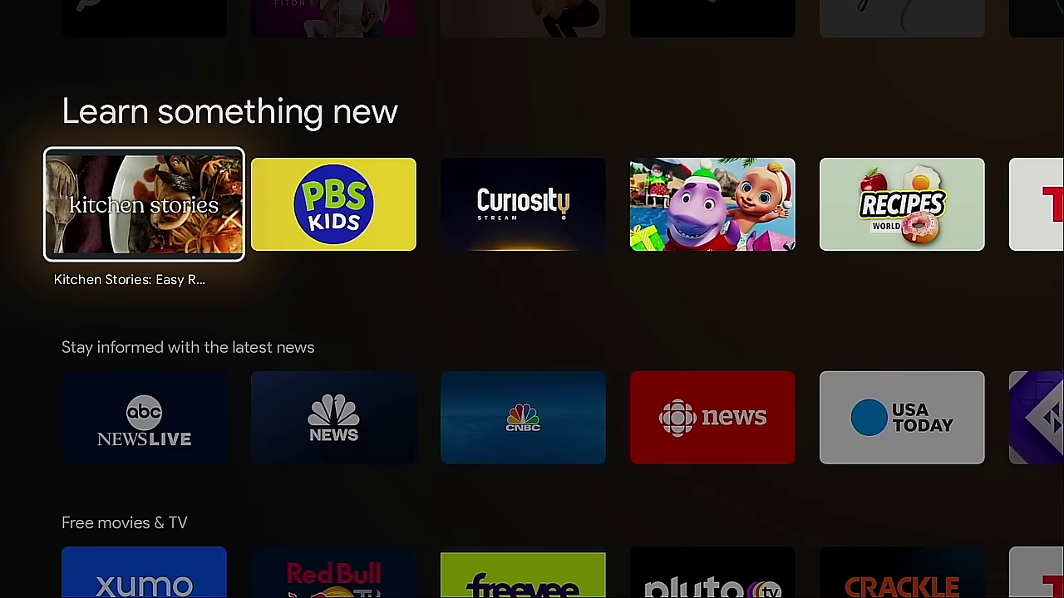
Step: Return from the app categories to the beginning of the Google Play home page and open its search page
key(Up)
key(Up)
key(Up)
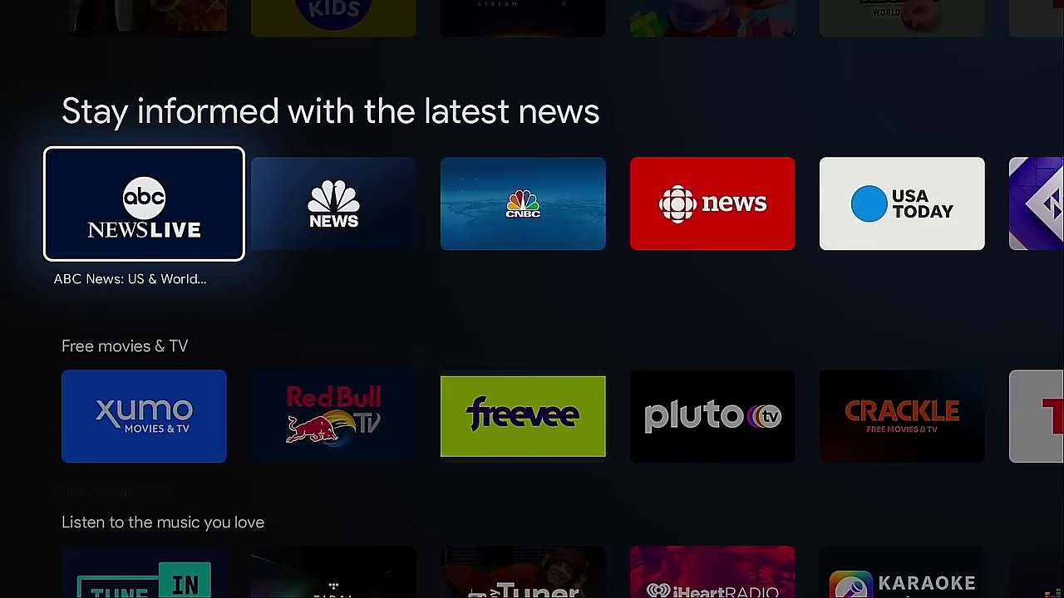
key(Up)
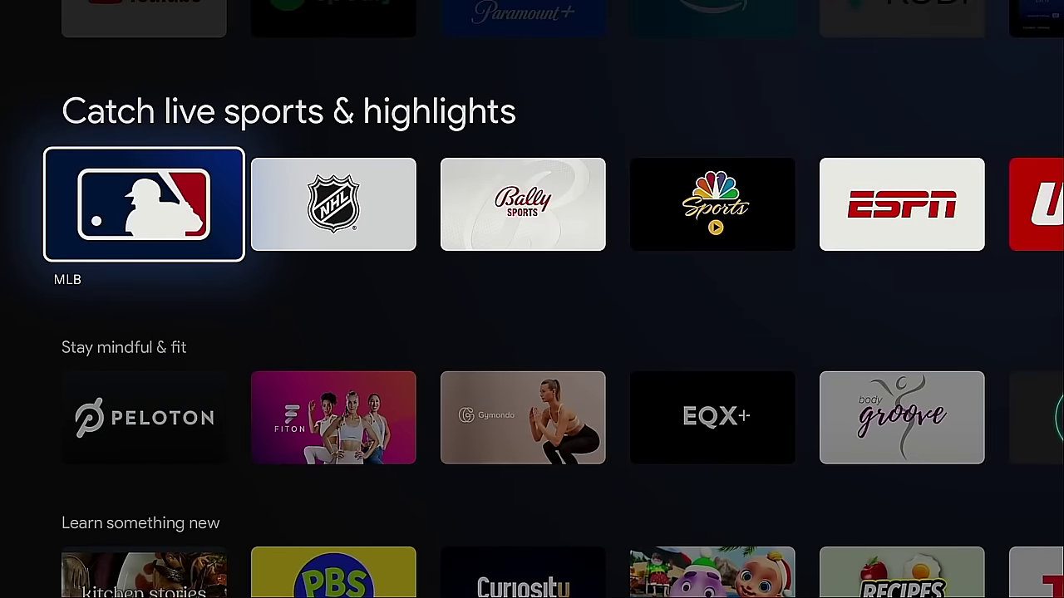
key(Up)
key(Up)
key(Up)
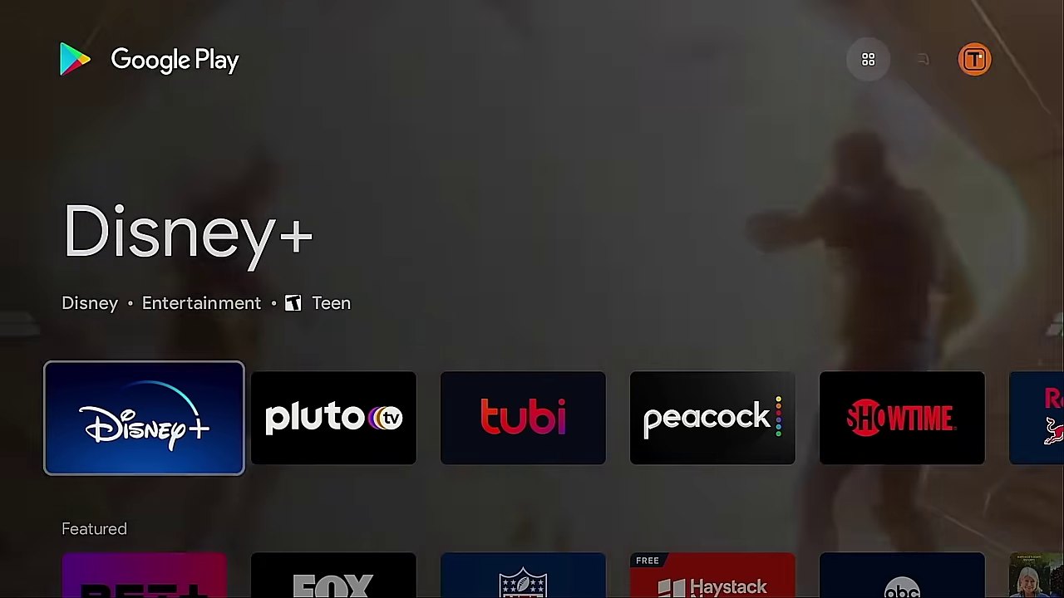
key(Up)
key(Left)
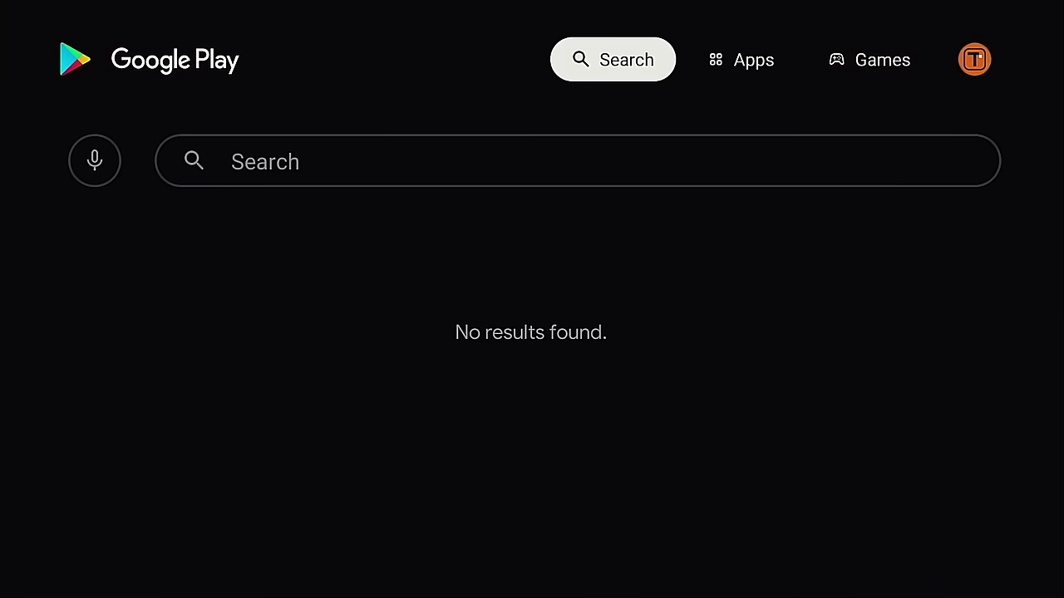
key(Down)
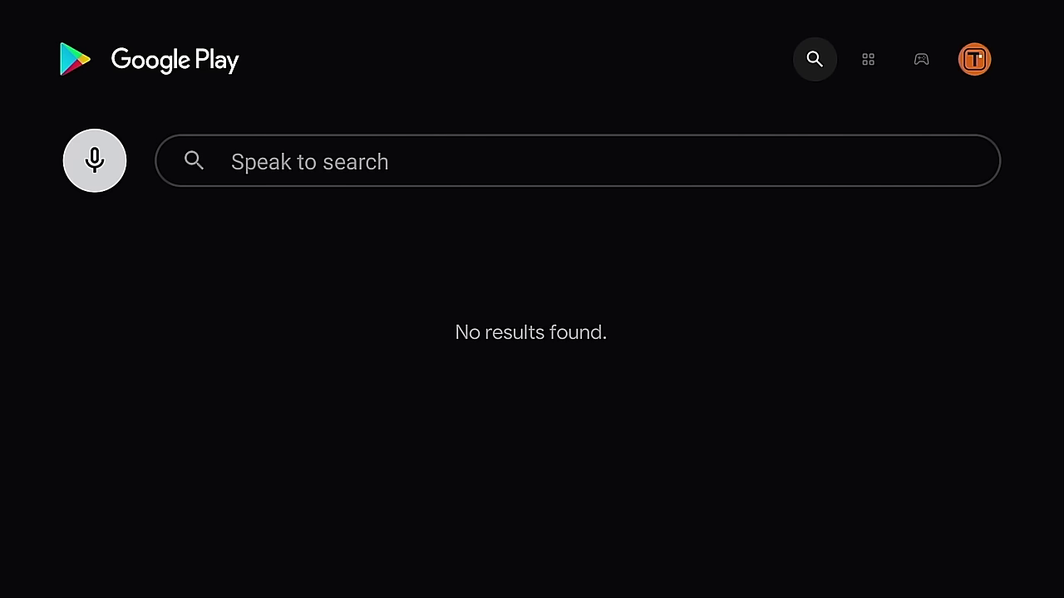
Step: Enter "d" as the search term in the Play Store search
key(Right)
key(Return)
key(Down)
key(Right)
key(Right)
key(Return)
key(Up)
key(Right)
key(Right)
key(Right)
key(Right)
key(Right)
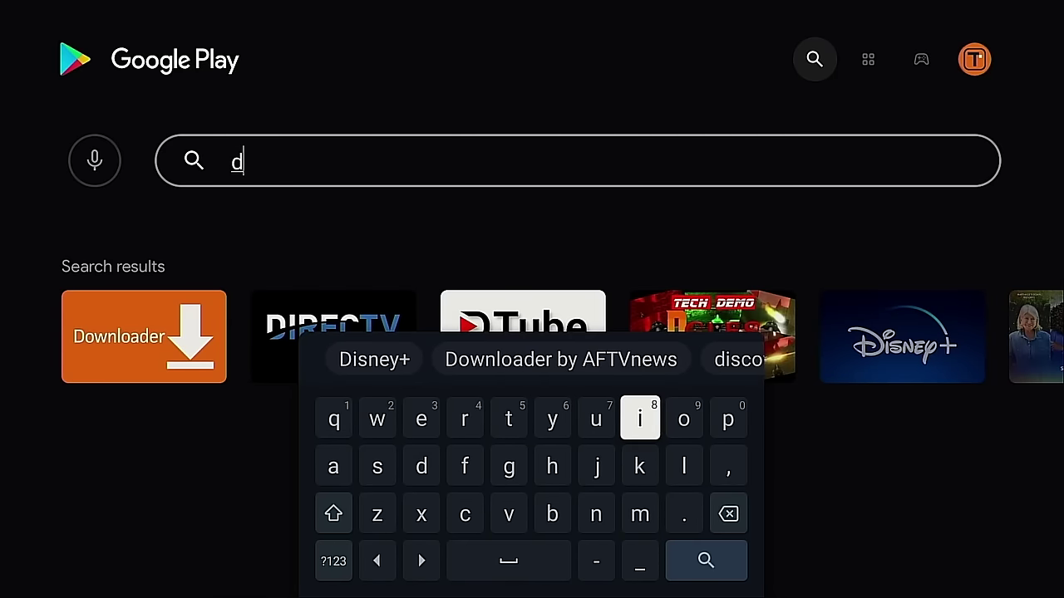
Step: Close the on-screen keyboard and install Downloader by AFTVnews from the search results
key(Down)
key(Down)
key(Down)
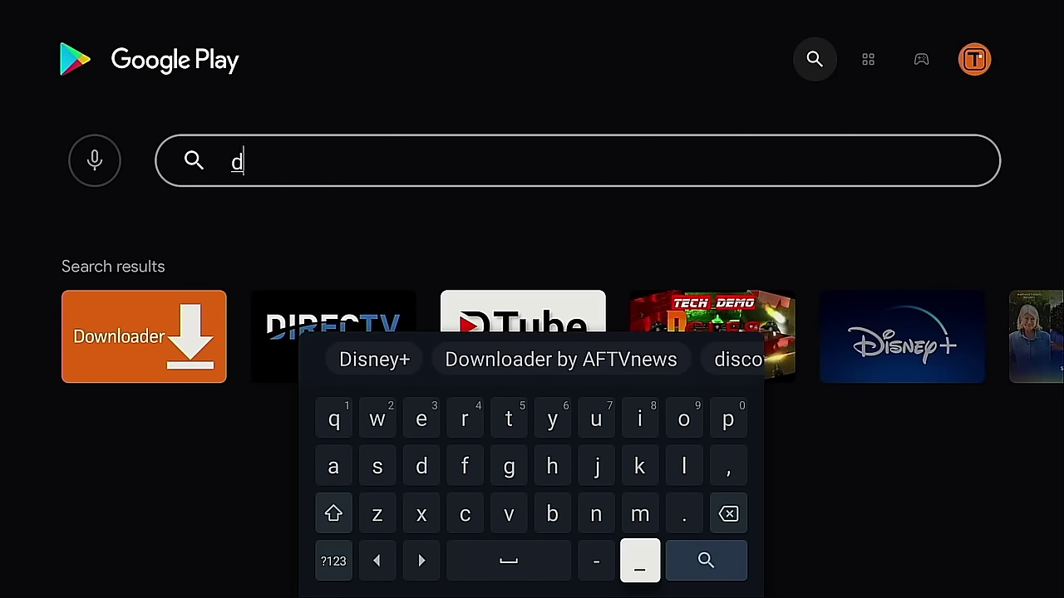
key(Escape)
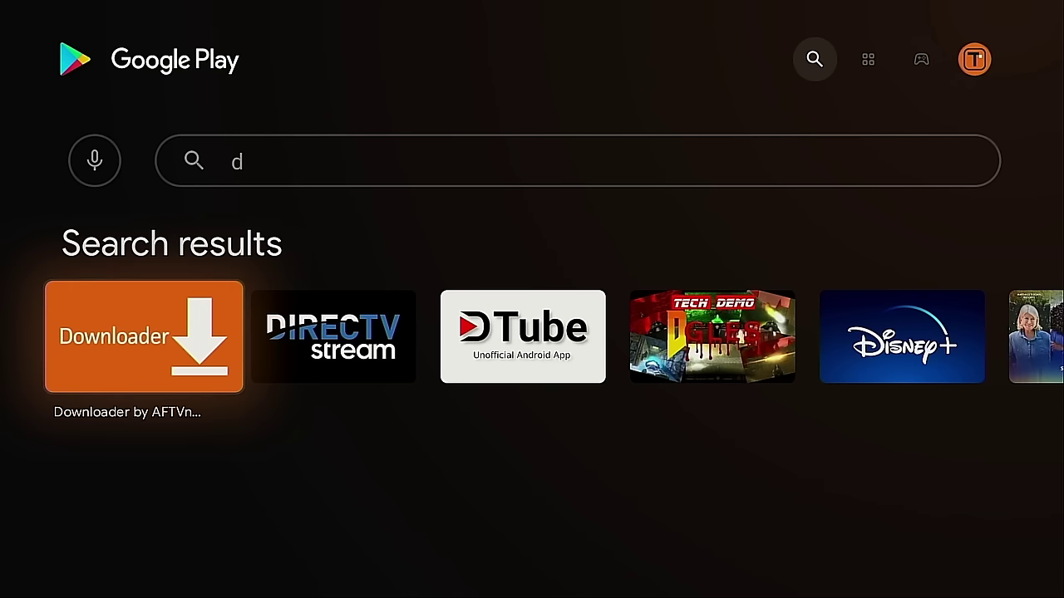
key(Return)
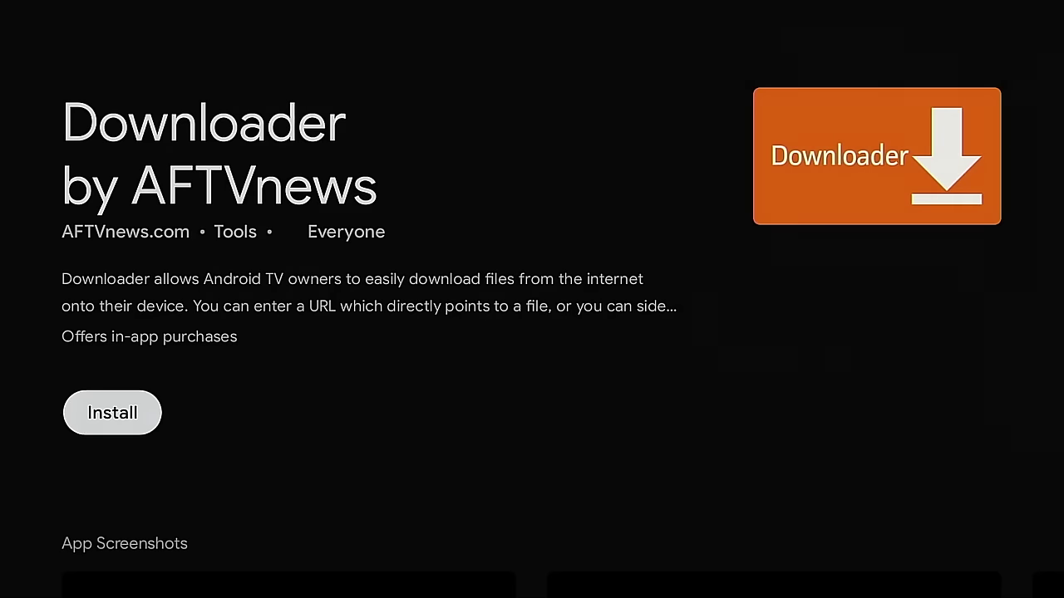
key(Return)
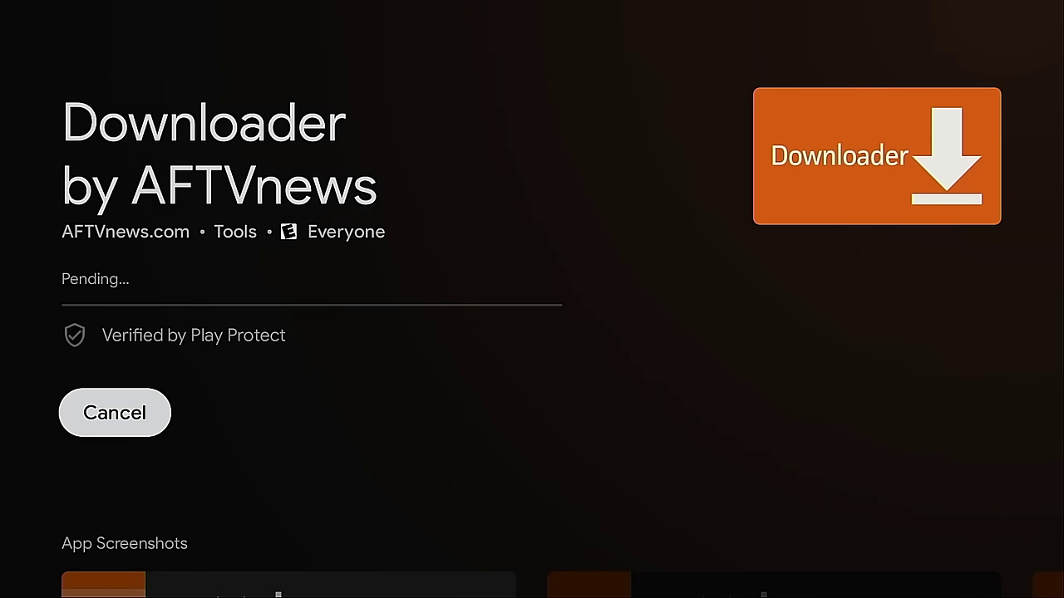
Step: Launch Downloader, allow it to access photos and media, and dismiss the Quick Start Guide
key(Return)
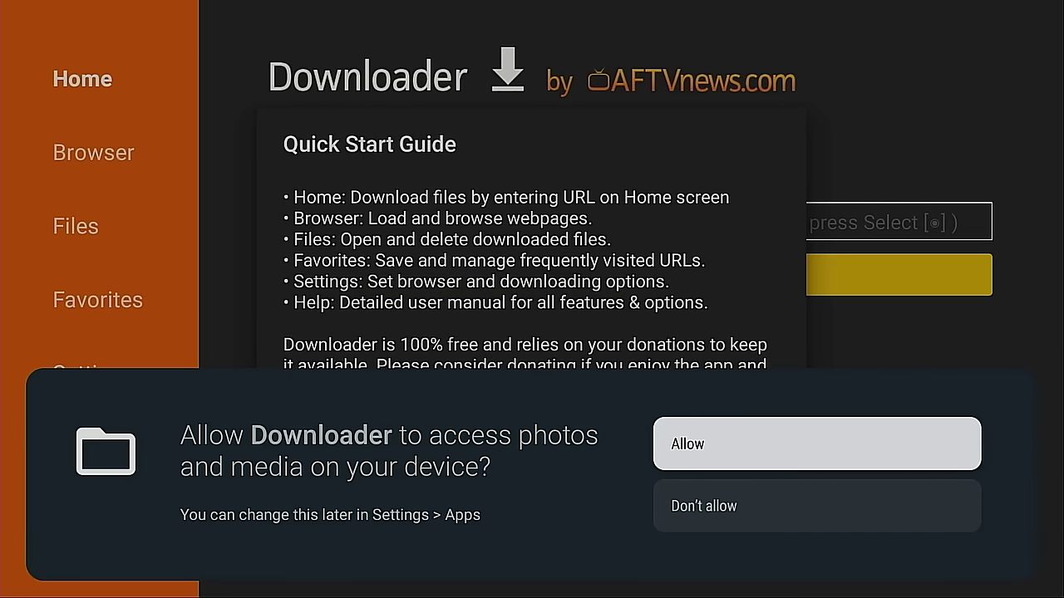
key(Return)
key(Return)
Step: Exit Downloader and the Play Store to the home screen and go to the Downloader tile among the apps
key(Escape)
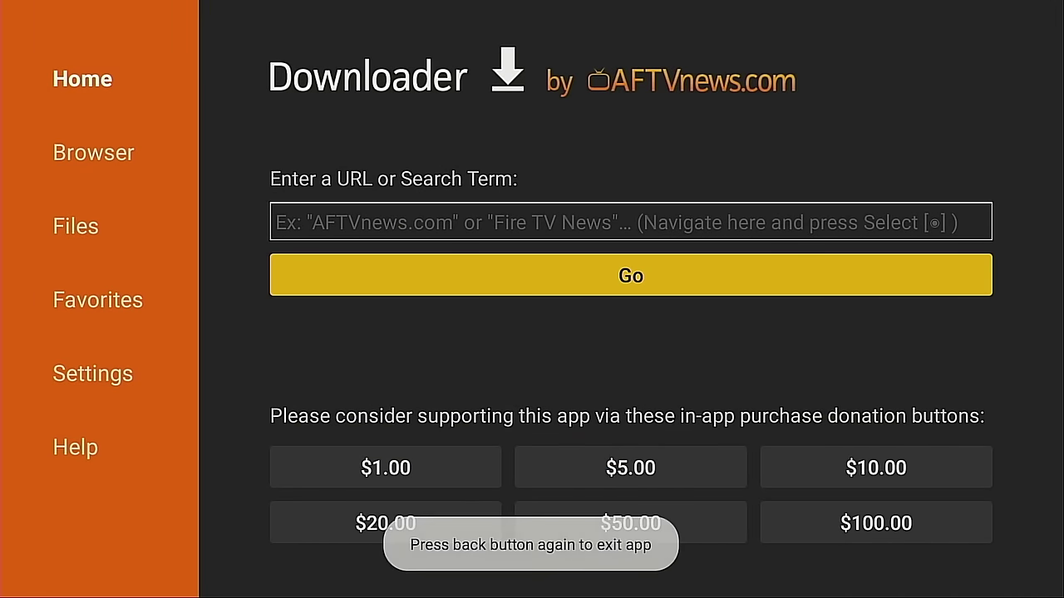
key(Escape)
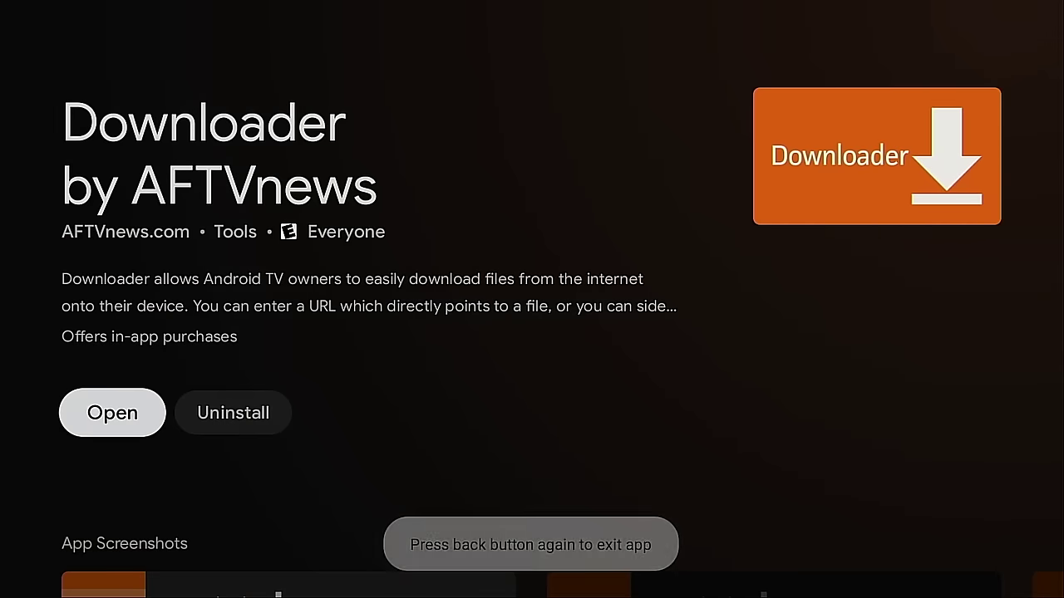
key(Escape)
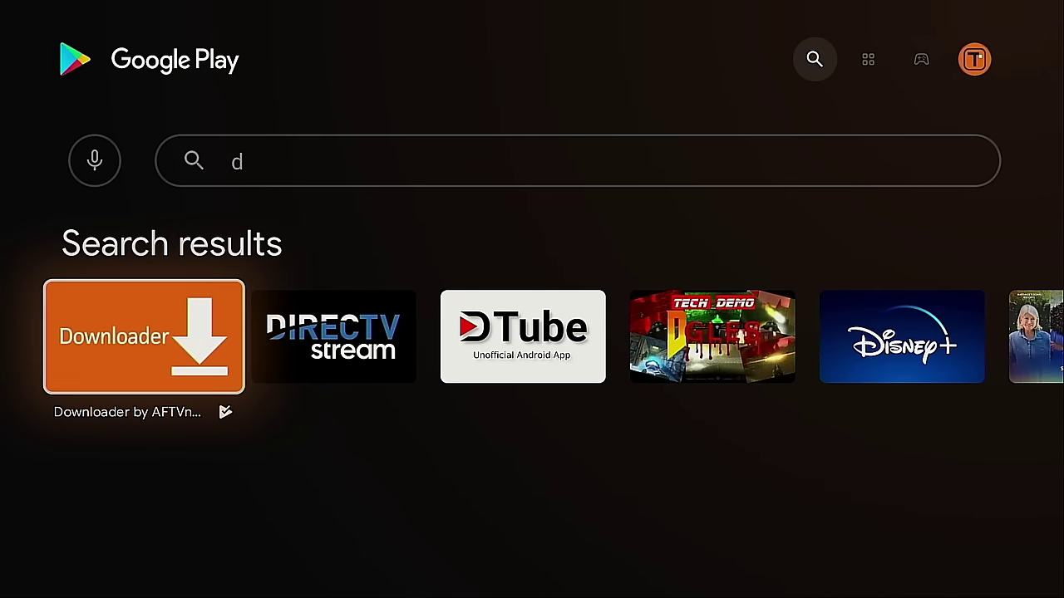
key(Escape)
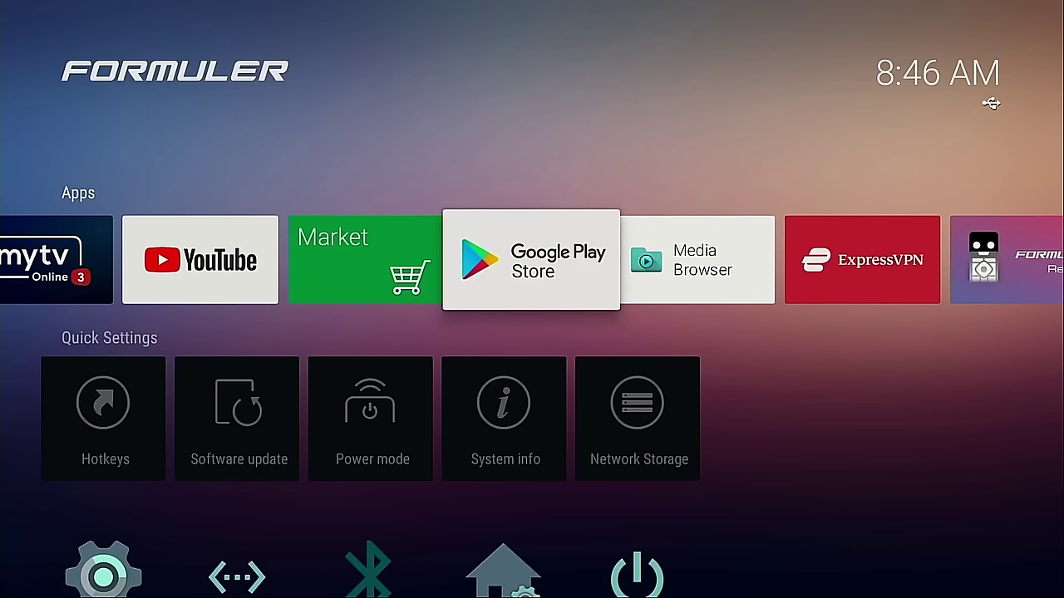
key(Right)
key(Right)
key(Right)
key(Right)
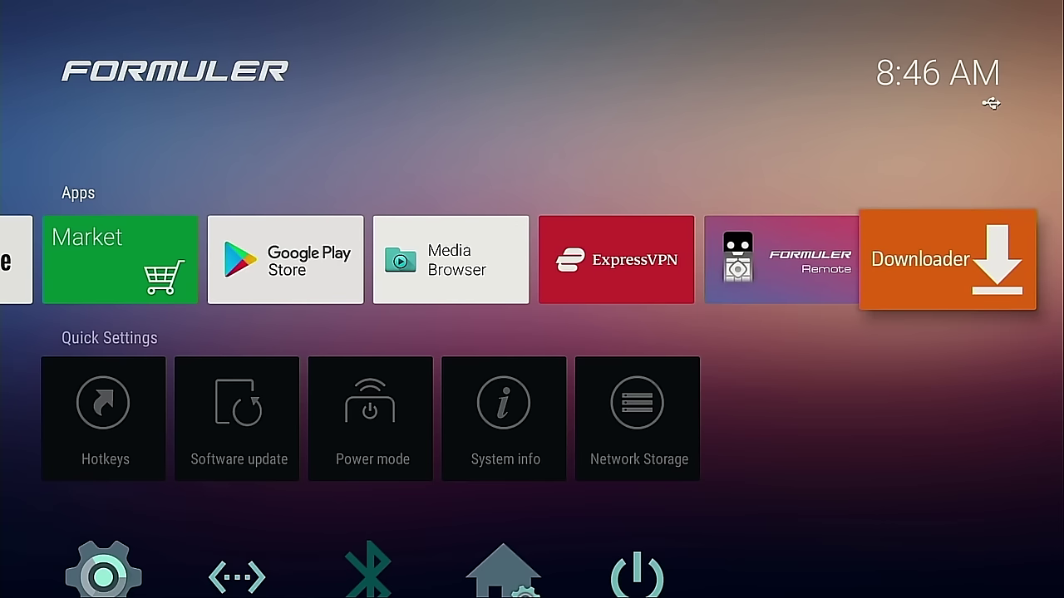
Step: Open the device Settings from the home screen and enter the Apps section
key(Down)
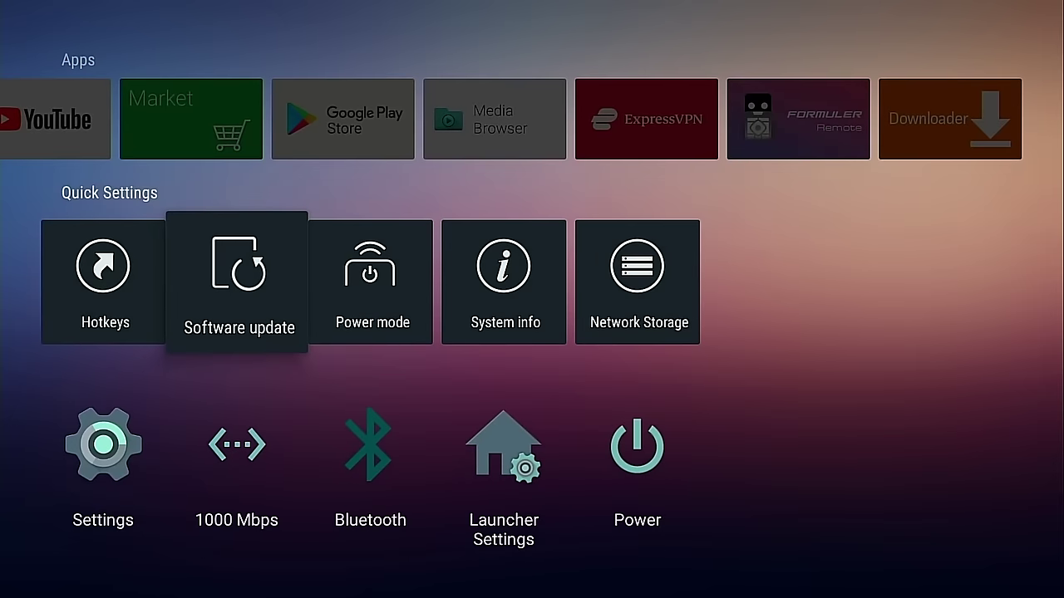
key(Down)
key(Right)
key(Left)
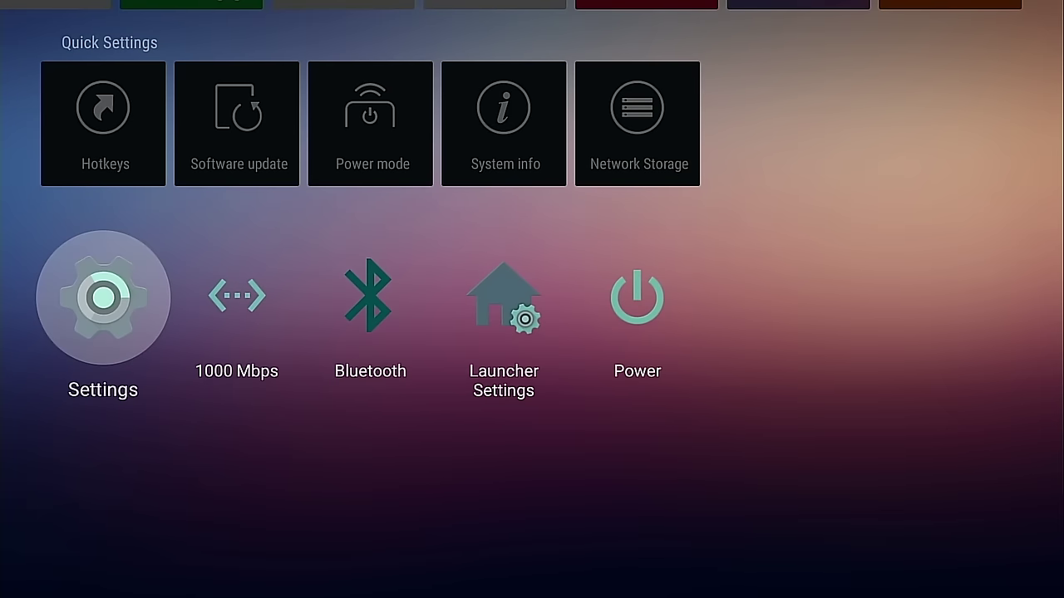
key(Return)
key(Down)
key(Down)
key(Down)
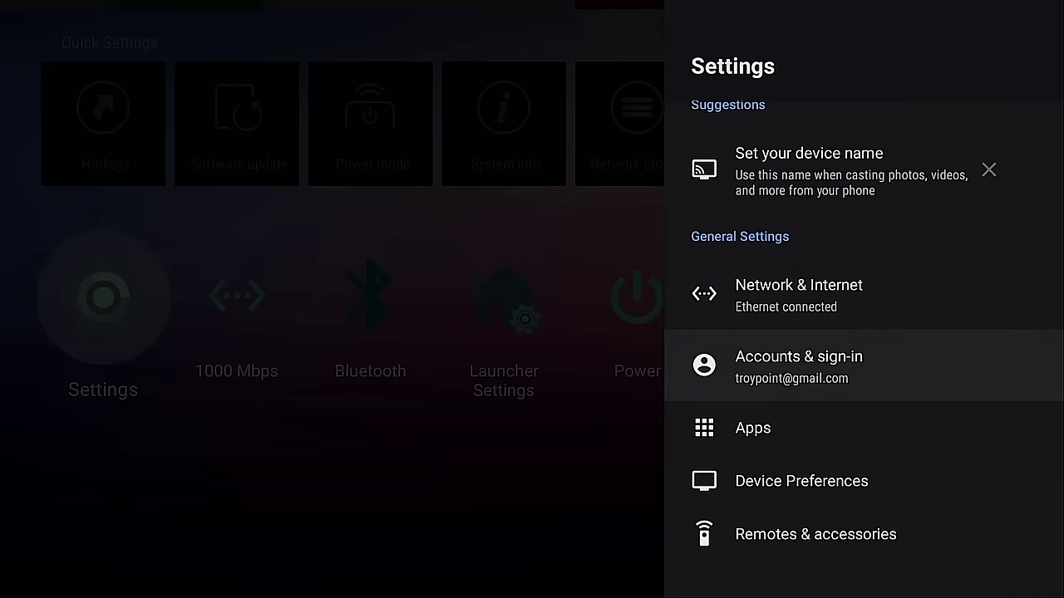
key(Up)
key(Return)
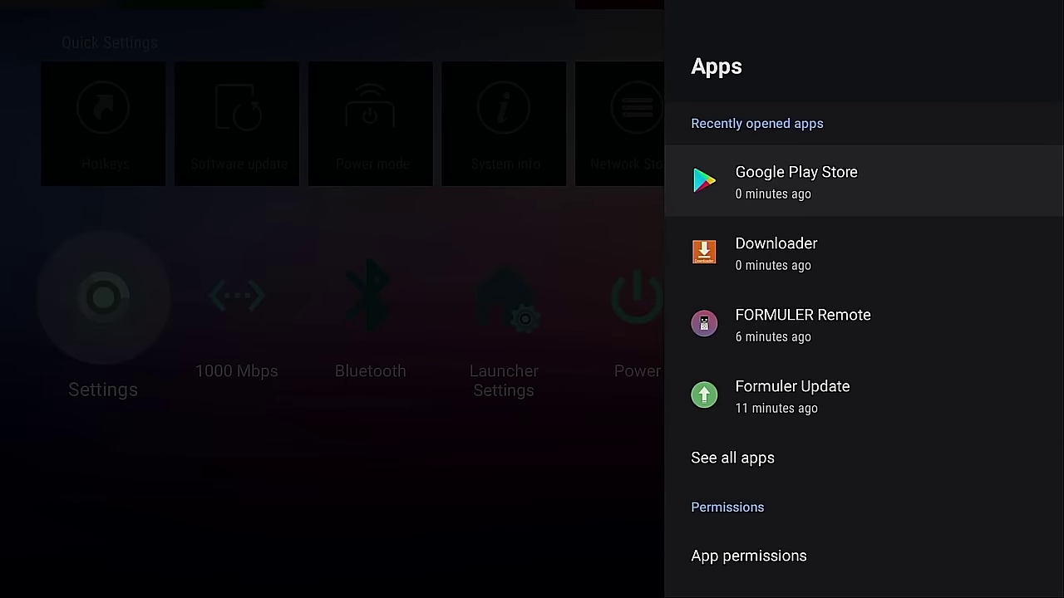
Step: Allow Downloader to install unknown apps through the Unknown sources setting in Security & Restrictions
key(Down)
key(Down)
key(Down)
key(Down)
key(Down)
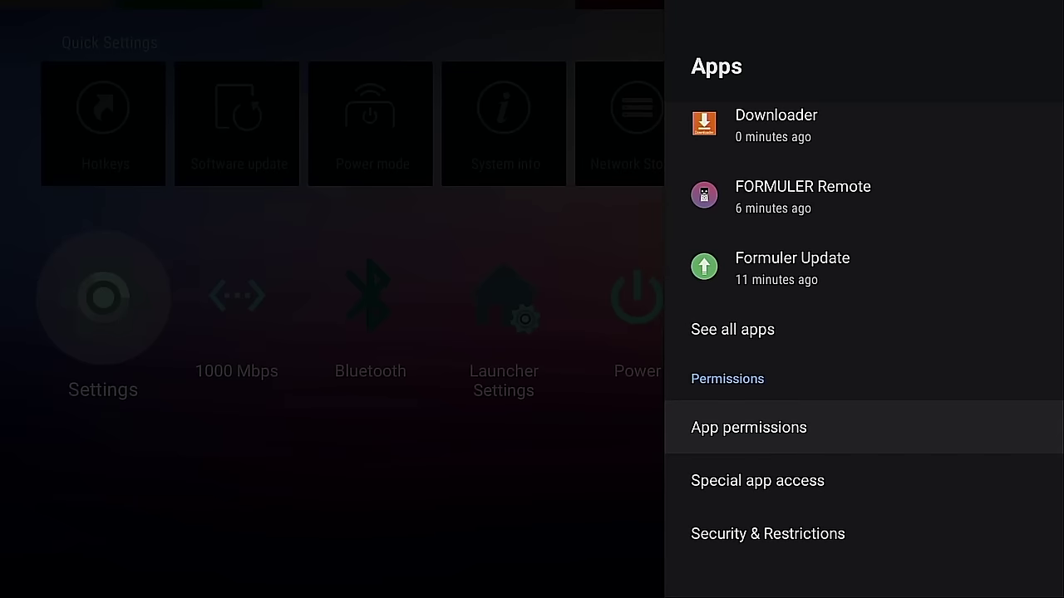
key(Down)
key(Down)
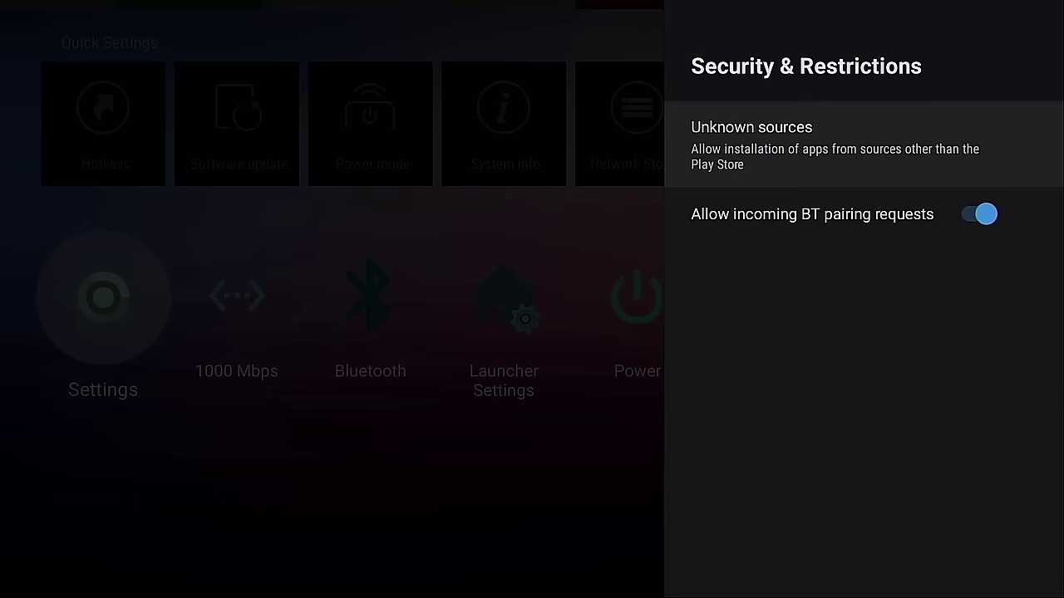
key(Return)
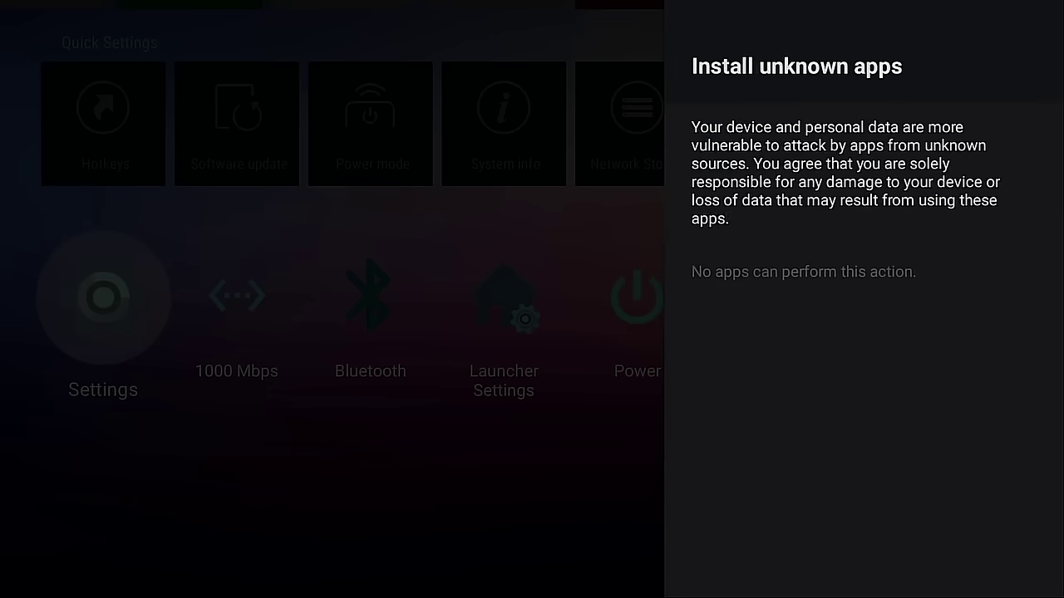
key(Down)
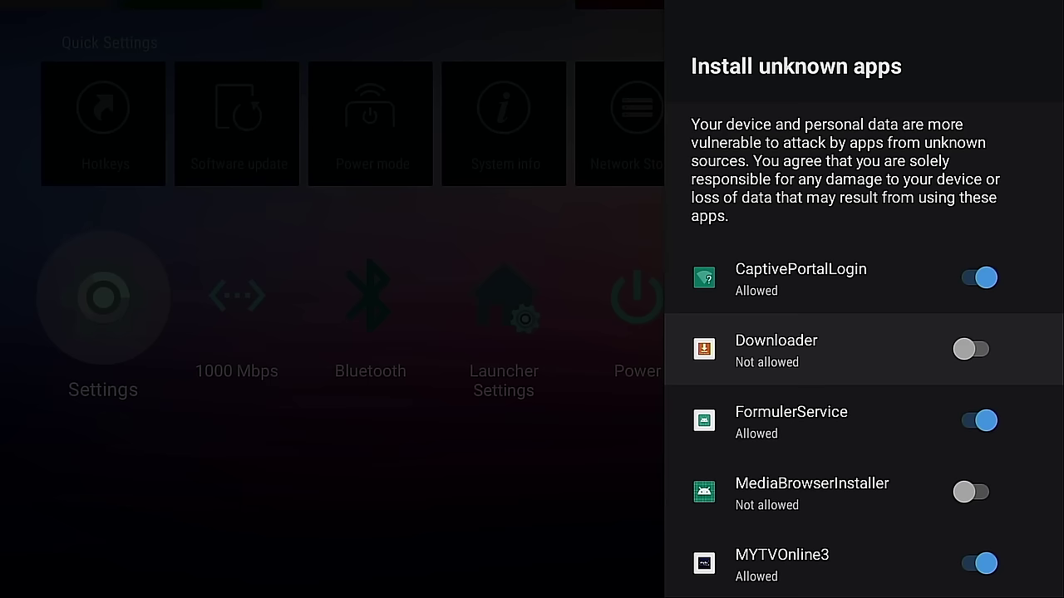
key(Return)
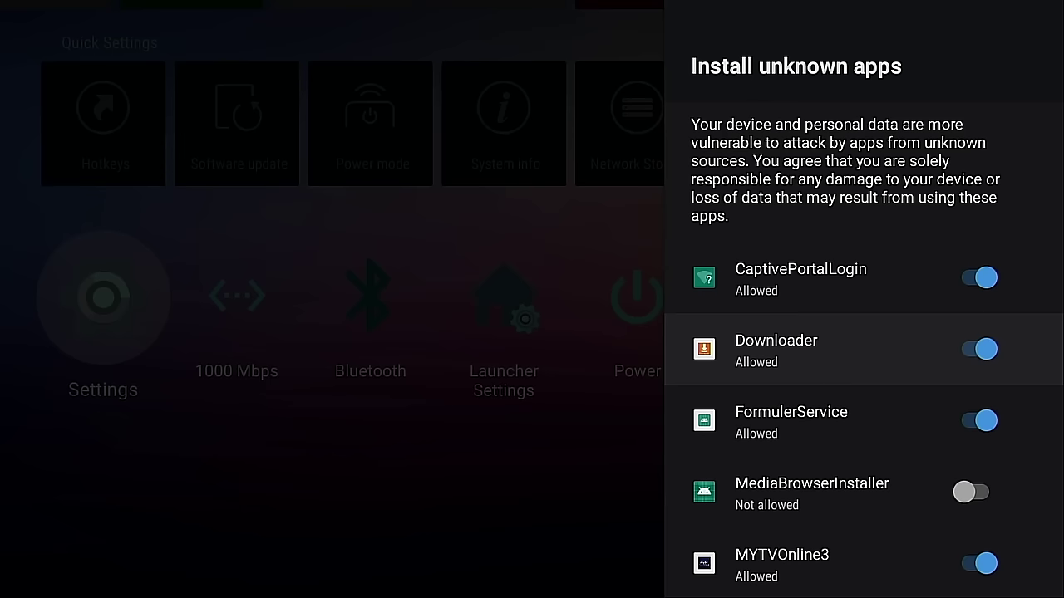
Step: Leave the Apps settings and open the About page in Device Preferences
key(Escape)
key(Escape)
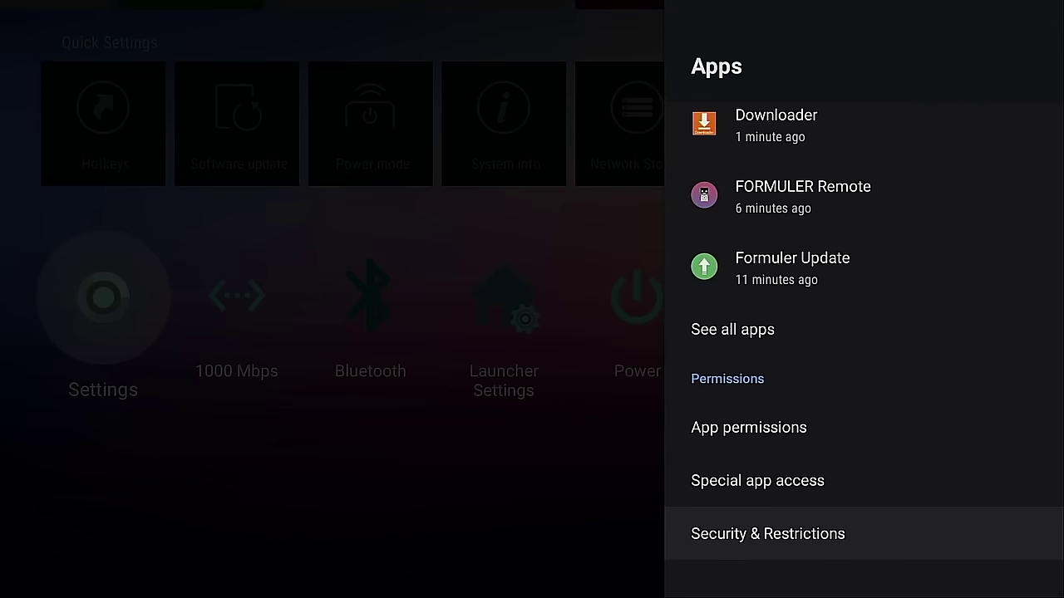
key(Escape)
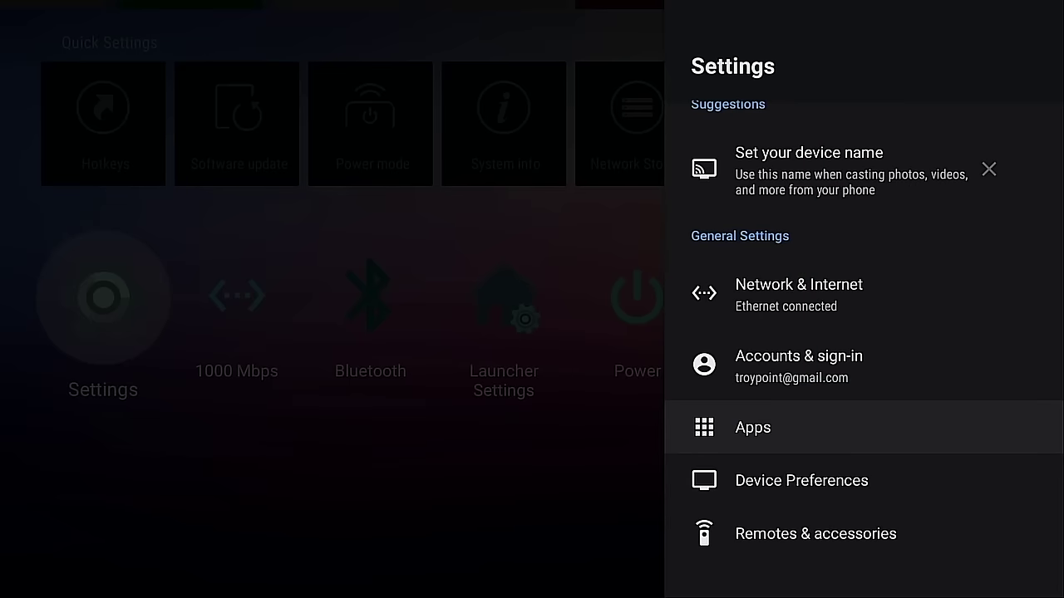
key(Down)
key(Return)
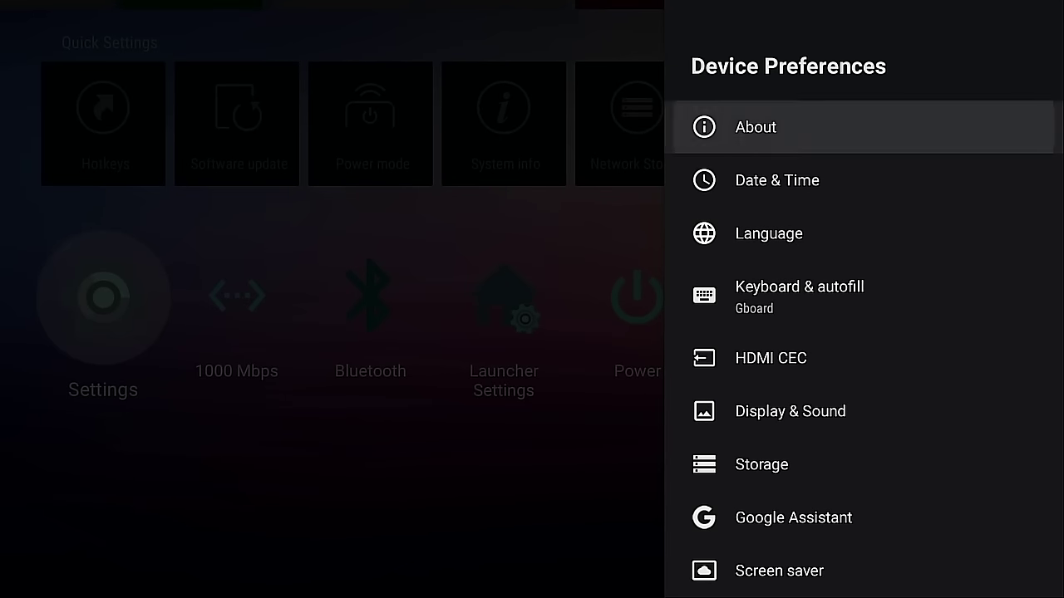
key(Return)
Step: Unlock the developer options by selecting the Build entry seven times
key(Down)
key(Down)
key(Down)
key(Down)
key(Down)
key(Down)
key(Down)
key(Down)
key(Down)
key(Return)
key(Return)
key(Return)
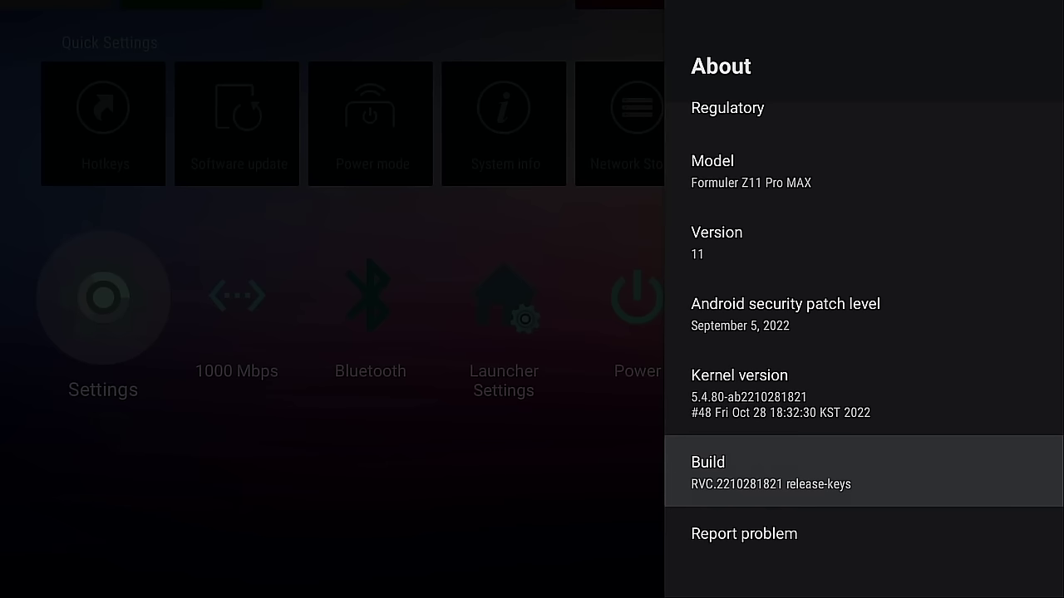
key(Return)
key(Return)
key(Return)
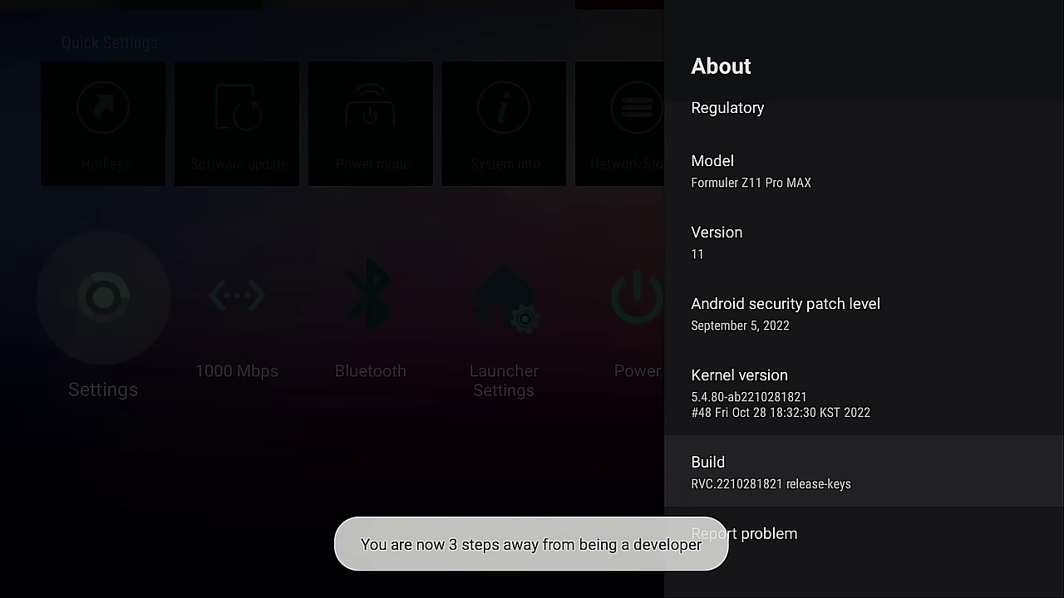
key(Return)
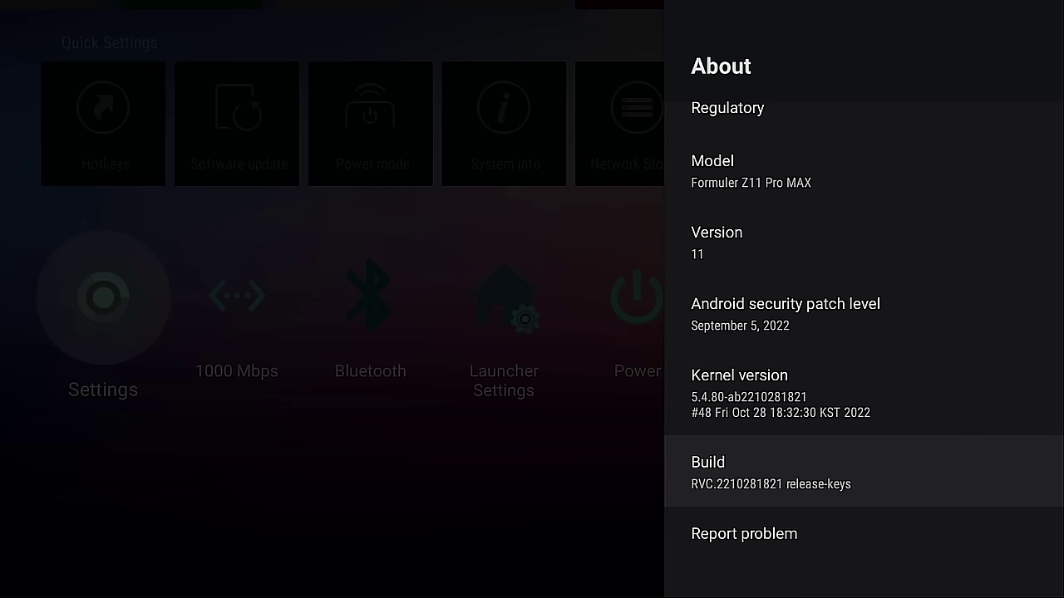
Step: Go back to Device Preferences and open Developer options
key(Escape)
key(Down)
key(Down)
key(Down)
key(Down)
key(Down)
key(Down)
key(Down)
key(Down)
key(Down)
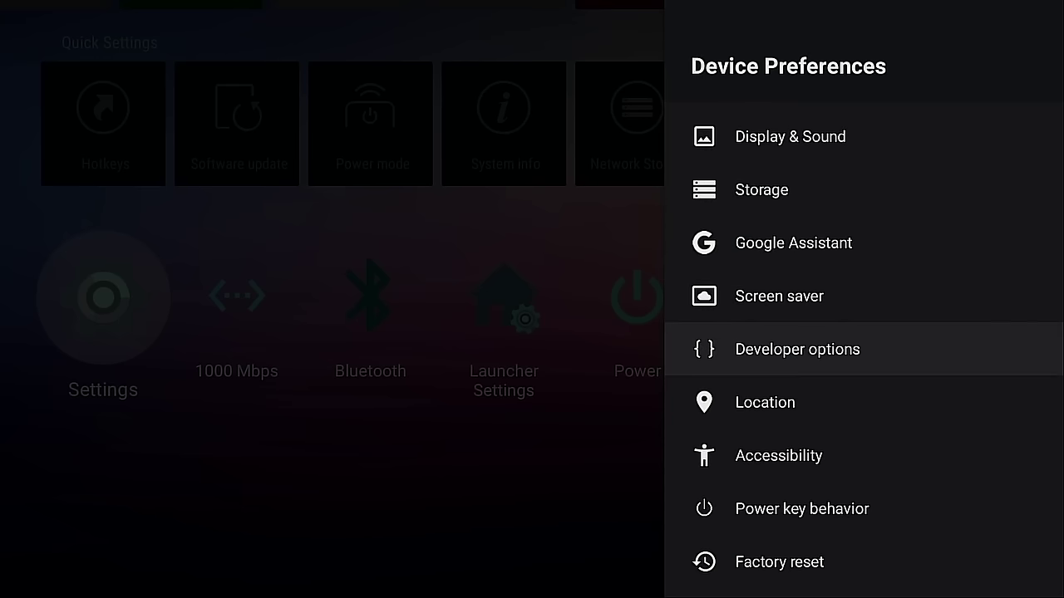
key(Return)
Step: Set the Window animation scale to .5x and move on to the Transition animation scale
key(Down)
key(Down)
key(Down)
key(Down)
key(Down)
key(Down)
key(Down)
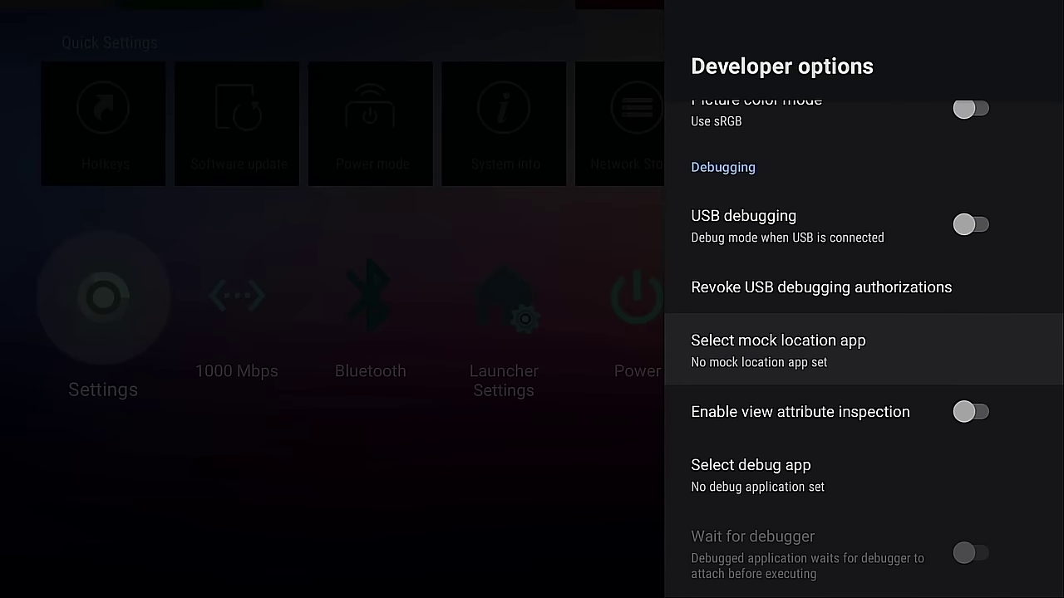
key(Down)
key(Down)
key(Down)
key(Down)
key(Down)
key(Down)
key(Down)
key(Down)
key(Down)
key(Down)
key(Down)
key(Down)
key(Down)
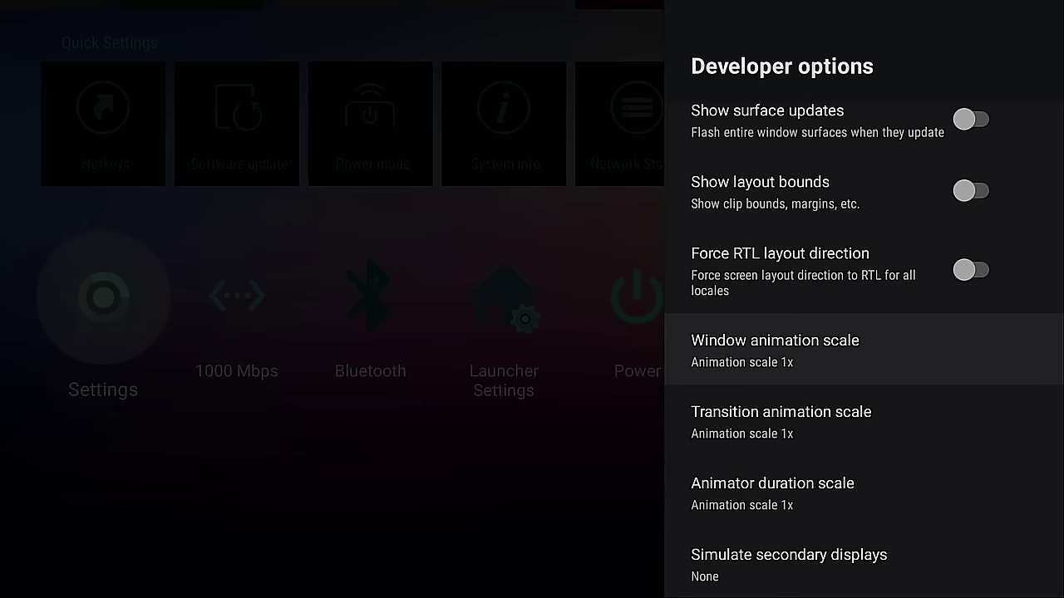
key(Return)
key(Down)
key(Return)
key(Down)
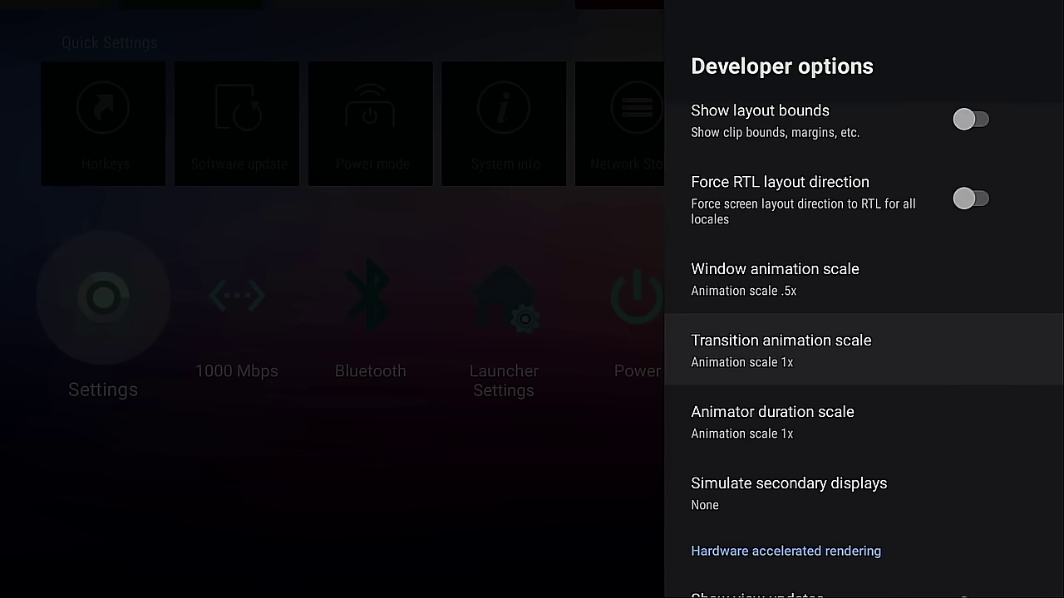
Step: Set the Transition animation scale and the Animator duration scale to .5x
key(Return)
key(Down)
key(Return)
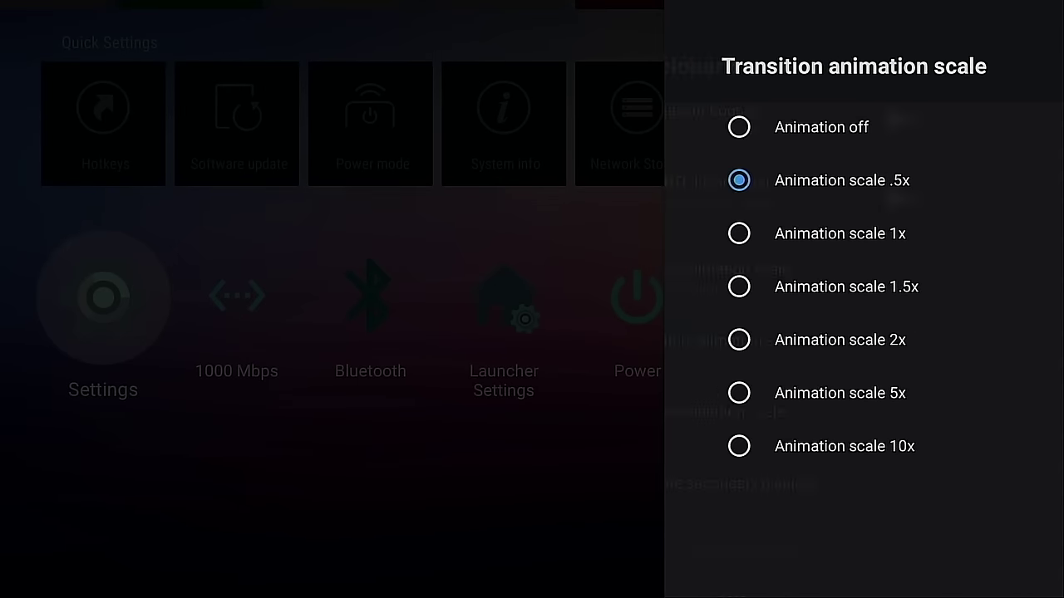
key(Down)
key(Return)
key(Down)
key(Return)
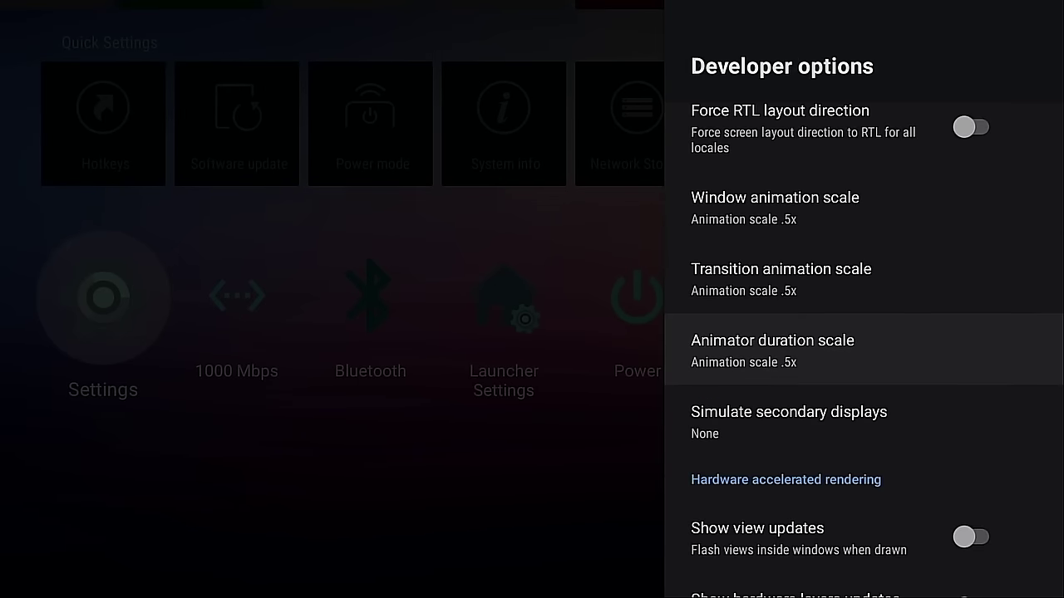
Step: Leave Developer options and return to Device Preferences
key(Up)
key(Up)
key(Up)
key(Up)
key(Up)
key(Up)
key(Up)
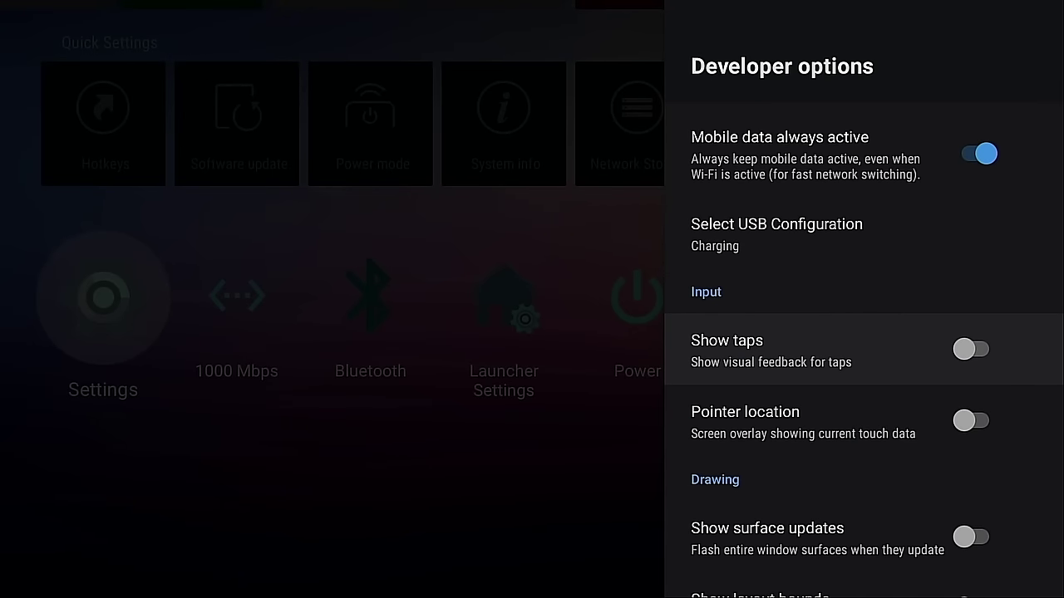
key(Escape)
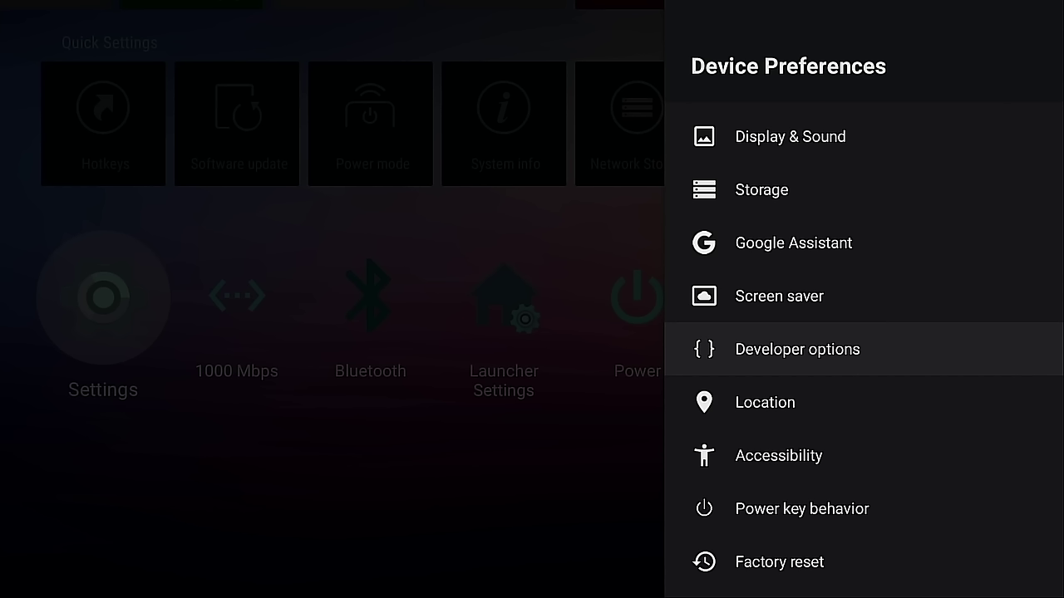
Step: Open the Display & Sound settings from Device Preferences
key(Up)
key(Up)
key(Up)
key(Up)
key(Up)
key(Up)
key(Up)
key(Up)
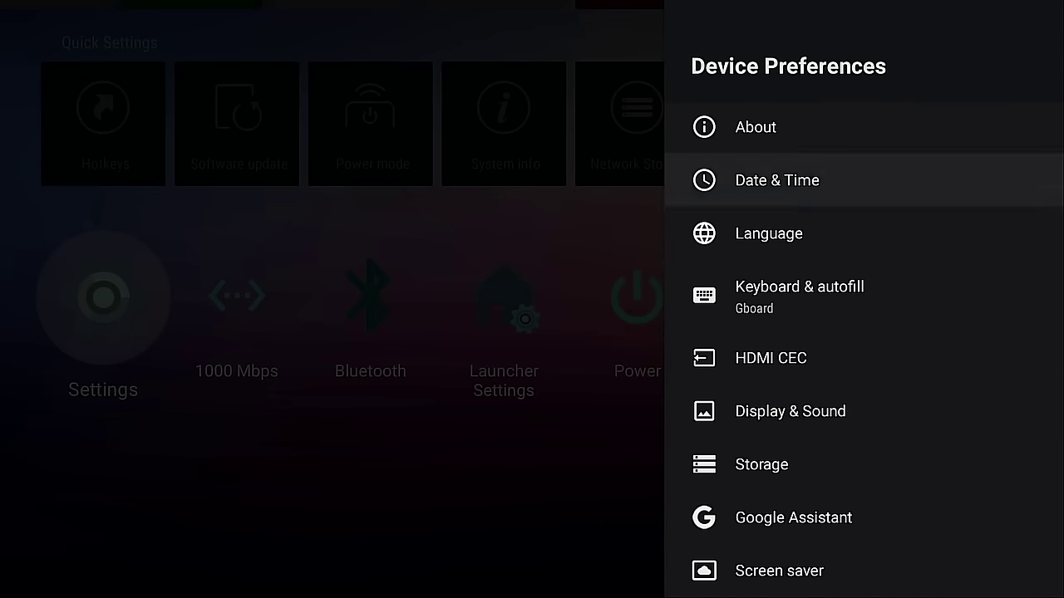
key(Up)
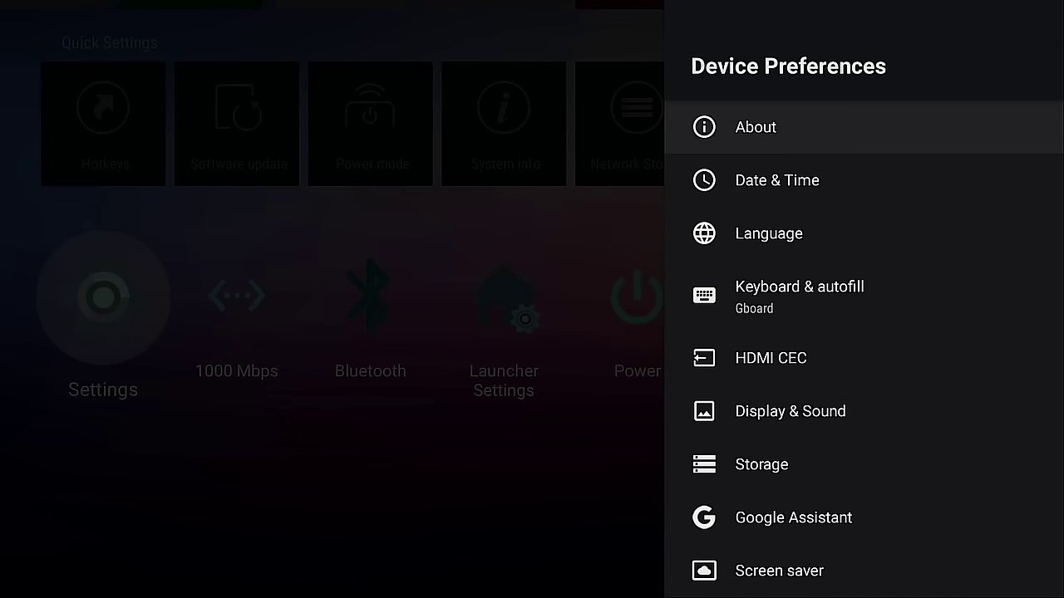
key(Down)
key(Down)
key(Down)
key(Down)
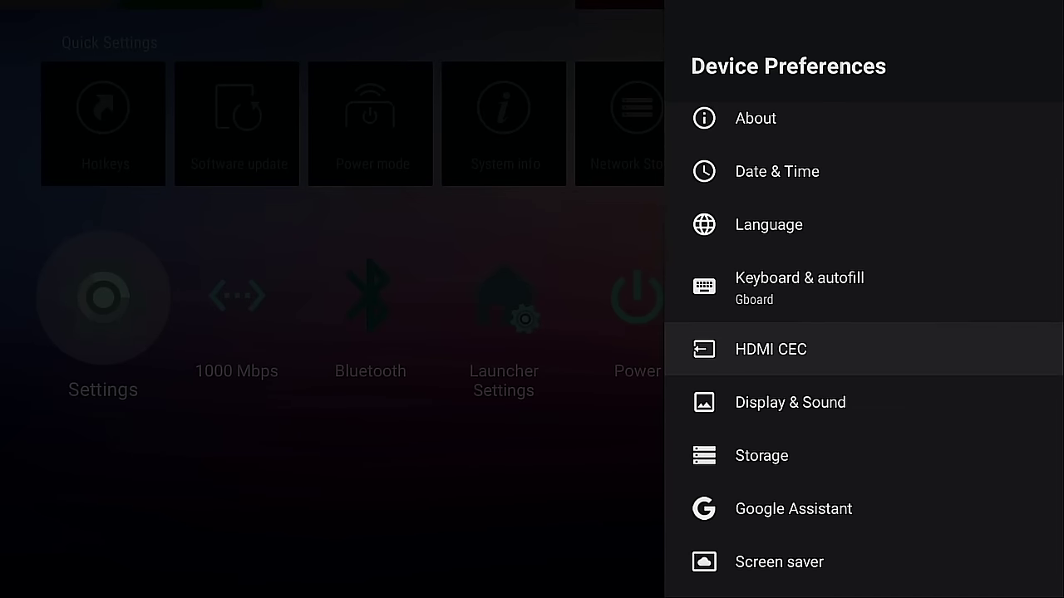
key(Down)
key(Return)
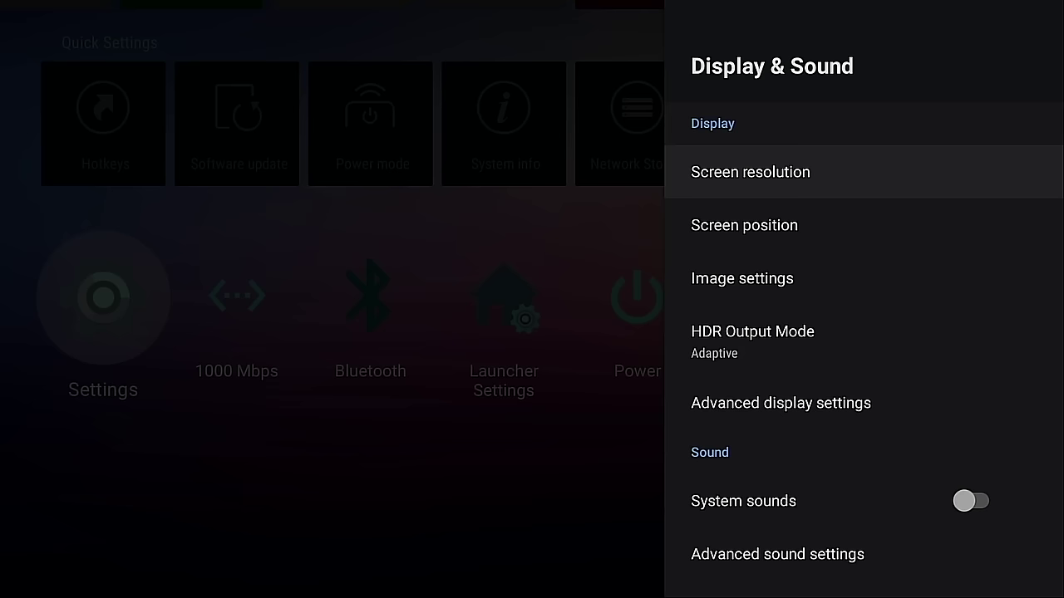
Step: Review the display entries from Screen resolution through HDR Output Mode
key(Down)
key(Down)
key(Down)
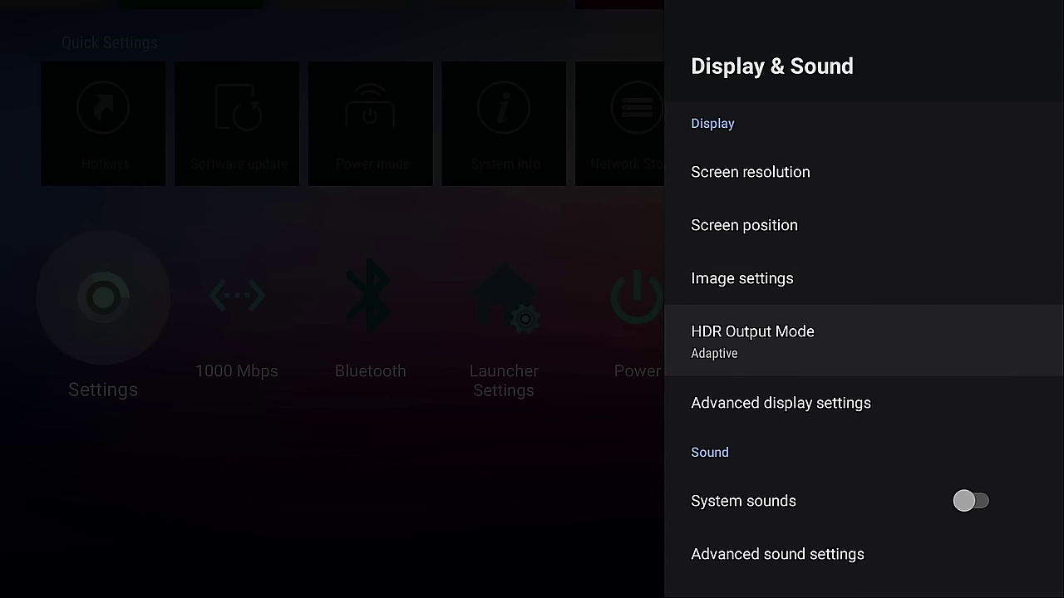
key(Up)
key(Up)
key(Up)
key(Down)
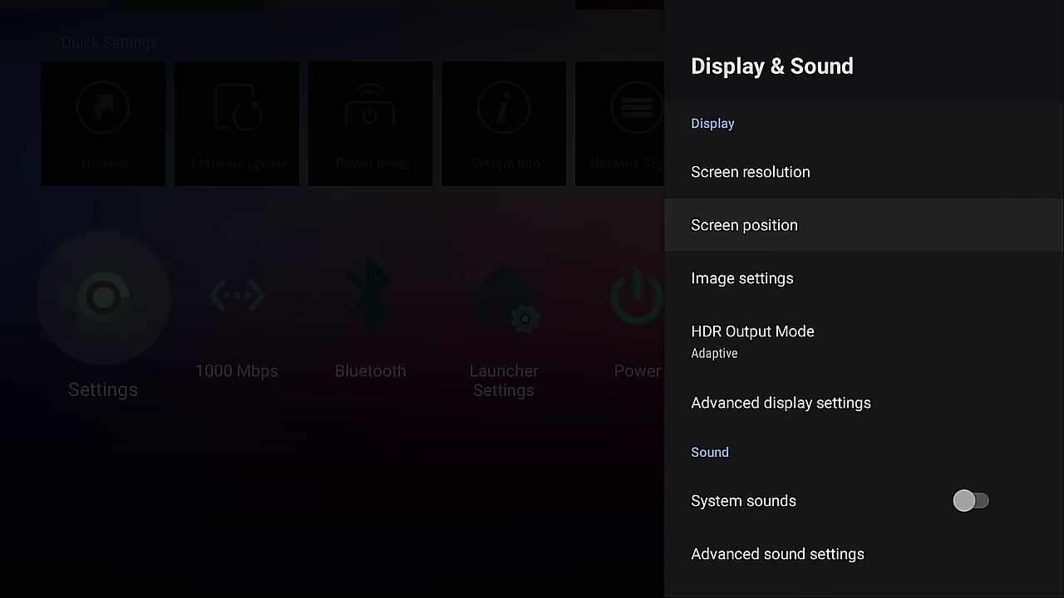
Step: Set the surround sound formats in Advanced sound settings to Automatic: Use device reported formats
key(Down)
key(Down)
key(Down)
key(Down)
key(Down)
key(Return)
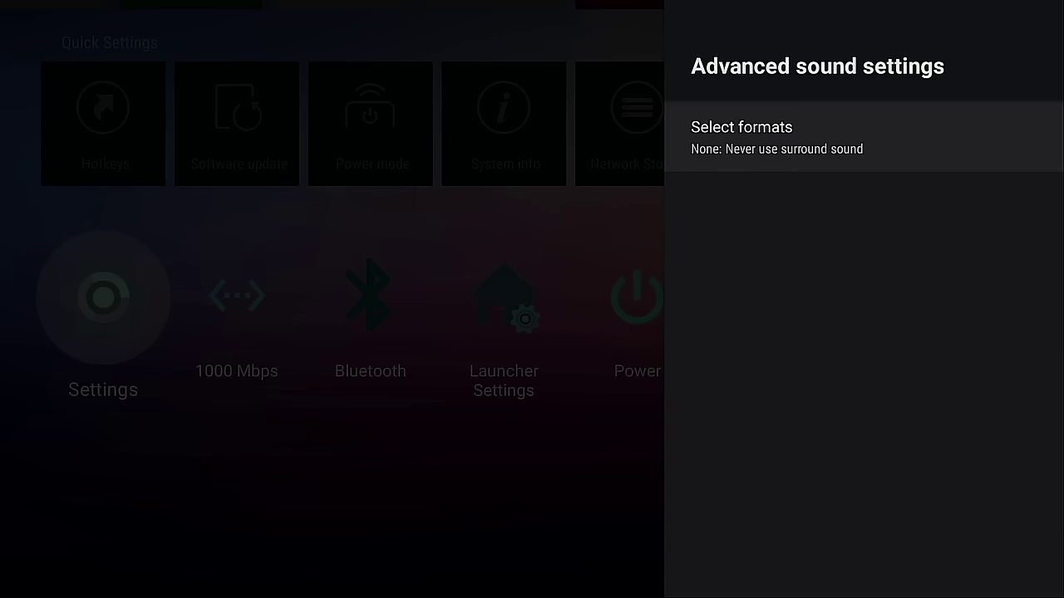
key(Return)
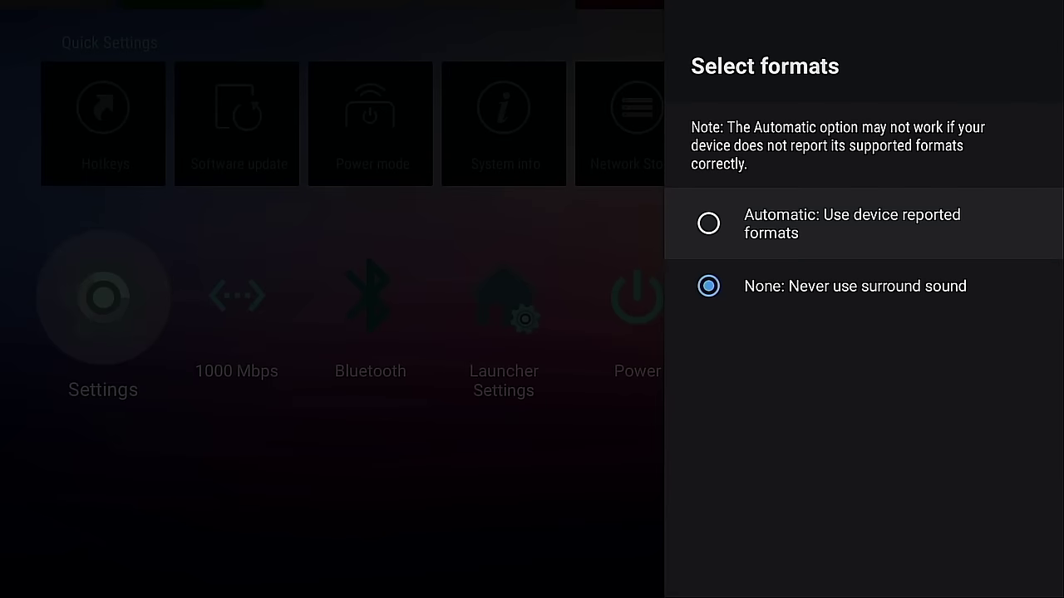
key(Return)
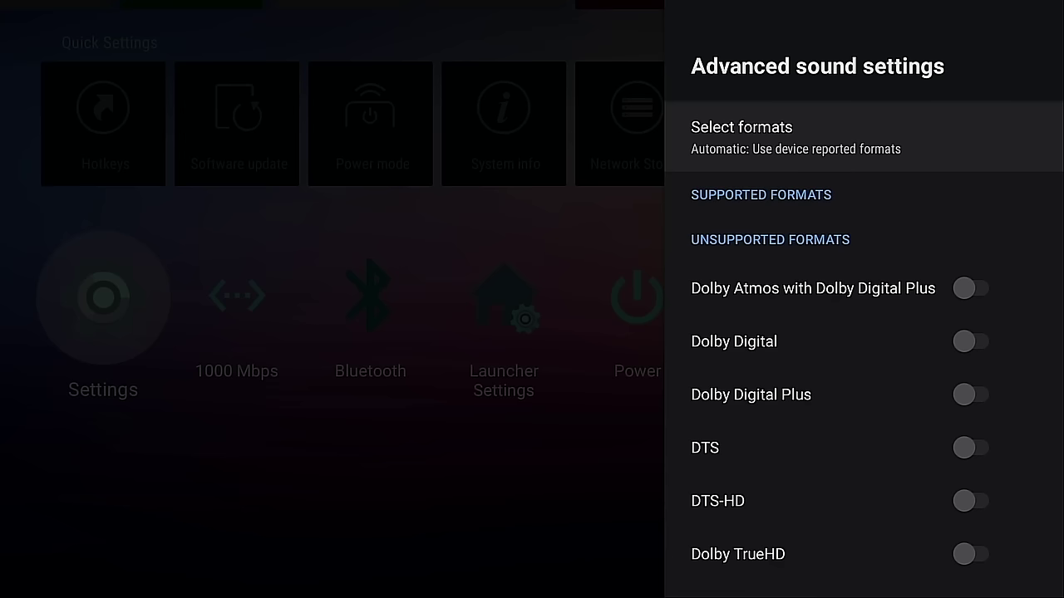
Step: Go back to Display & Sound and open Screen resolution to check the display mode and color space
key(Escape)
key(Up)
key(Up)
key(Up)
key(Up)
key(Up)
key(Up)
key(Return)
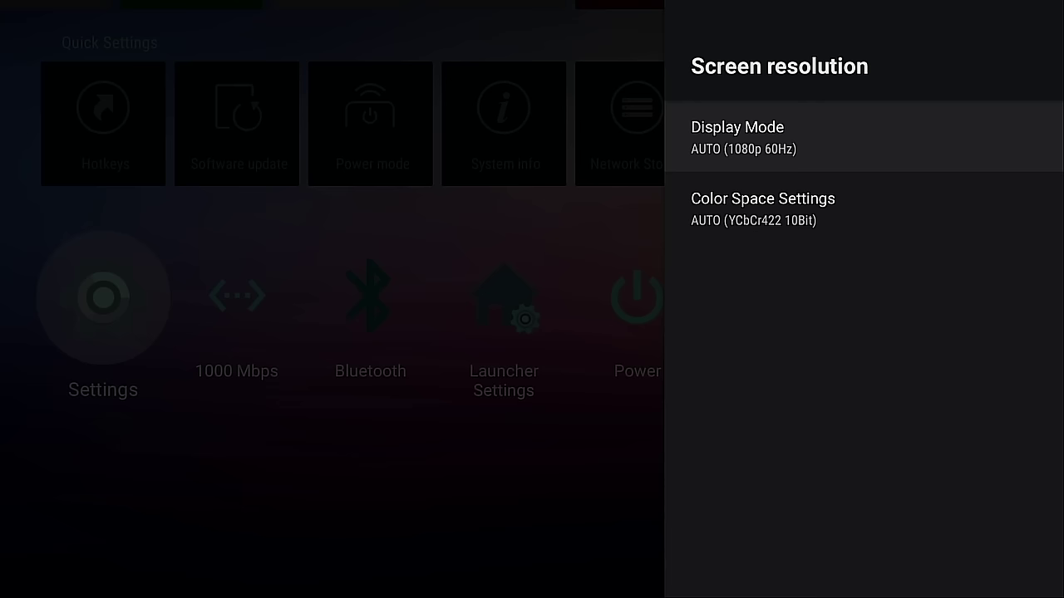
Step: Leave the Screen resolution and Display & Sound settings and return to the Apps row on the home screen
key(Escape)
key(Down)
key(Down)
key(Down)
key(Down)
key(Down)
key(Down)
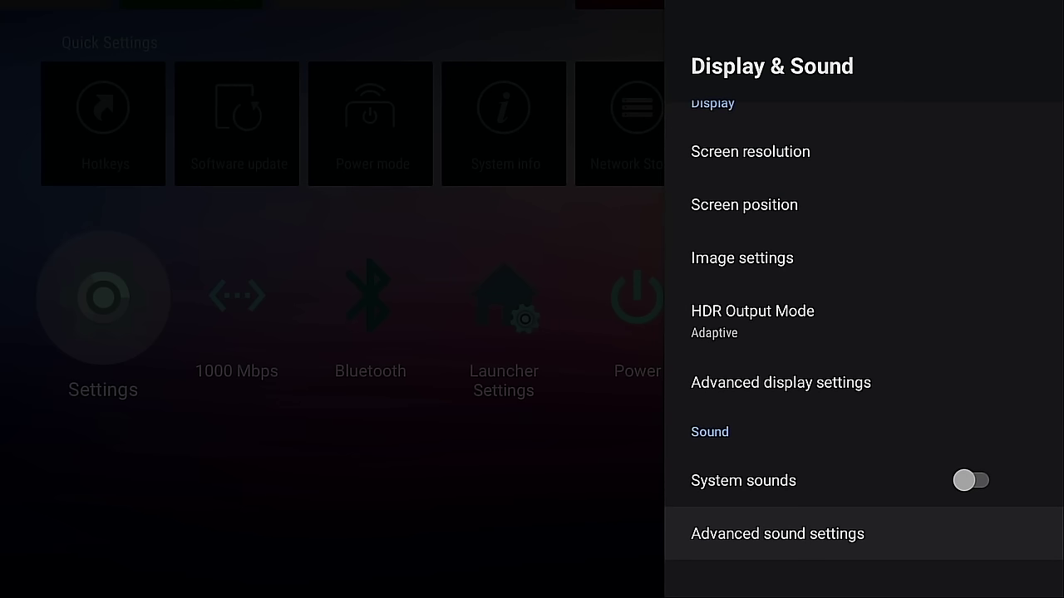
key(Escape)
key(Up)
key(Up)
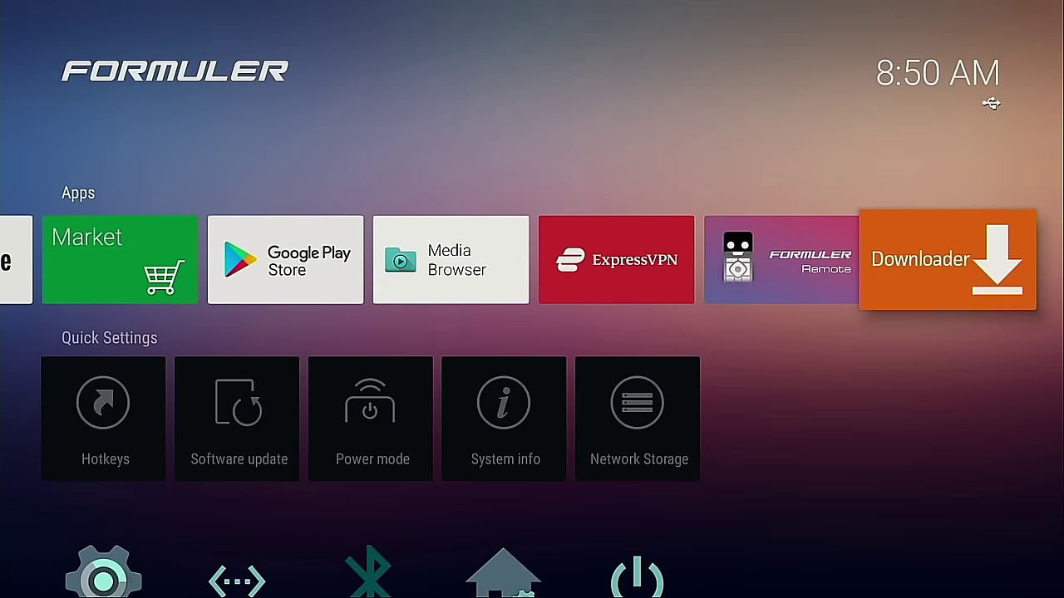
Step: Look through the Apps row on the home screen and come back to the Downloader tile
key(Left)
key(Left)
key(Left)
key(Left)
key(Left)
key(Left)
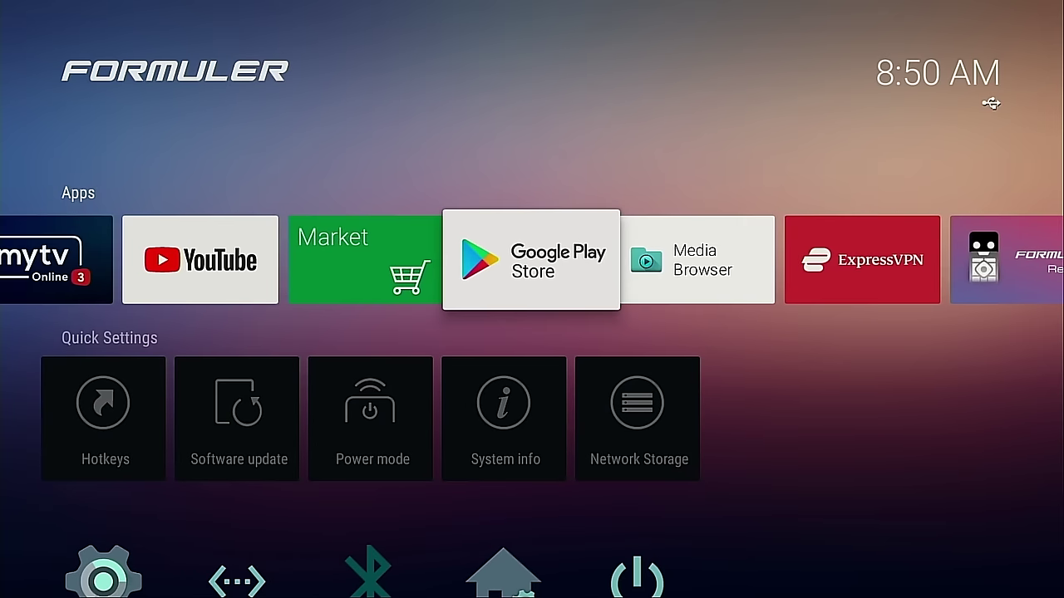
key(Right)
key(Right)
key(Right)
key(Right)
key(Right)
key(Right)
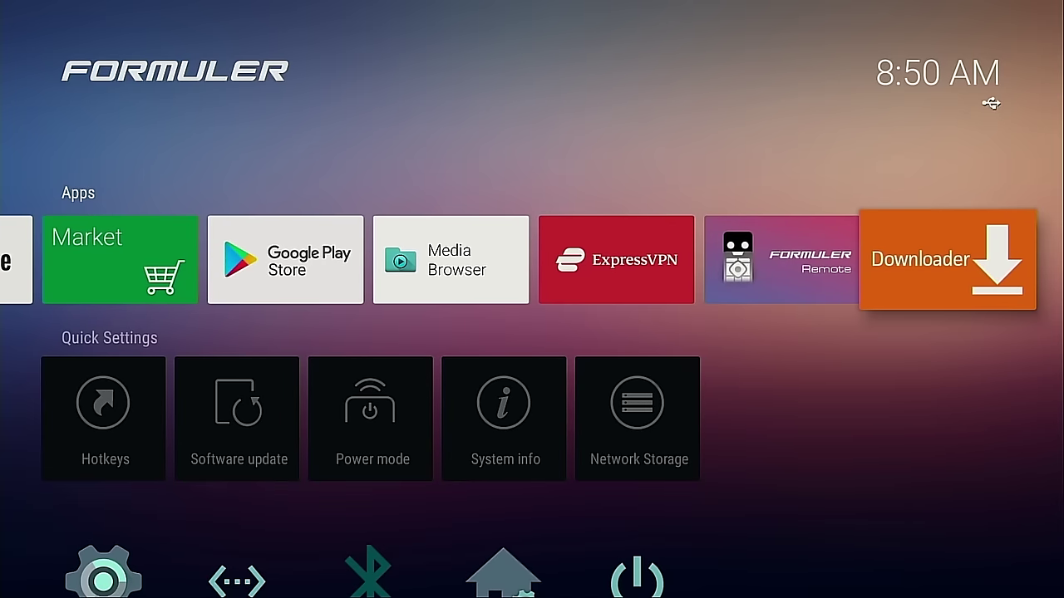
Step: Move the Downloader tile to the first position in the Apps row and finish rearranging
key(Return)
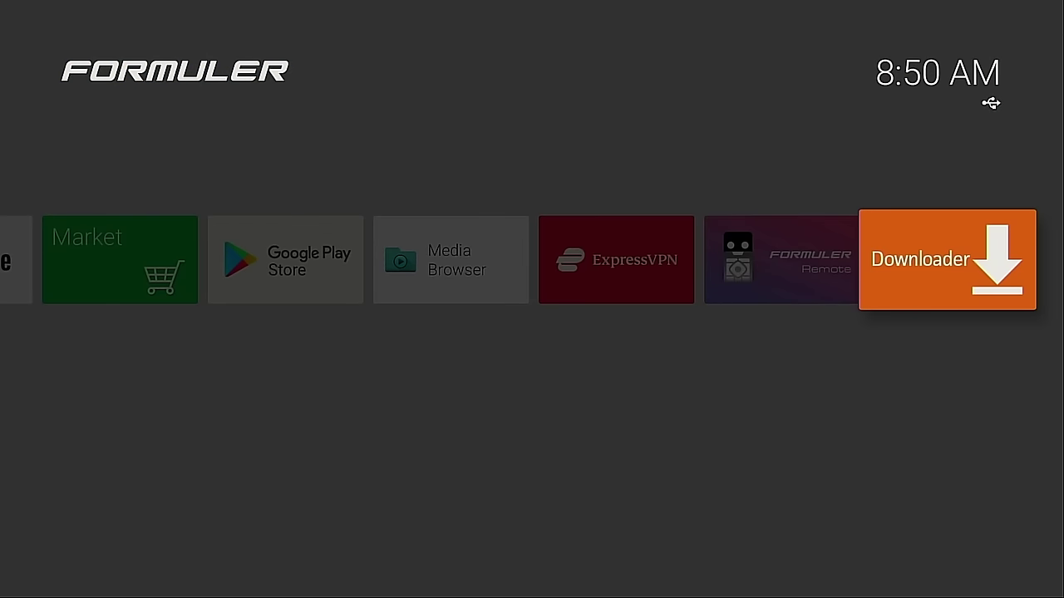
key(Left)
key(Left)
key(Left)
key(Left)
key(Left)
key(Left)
key(Left)
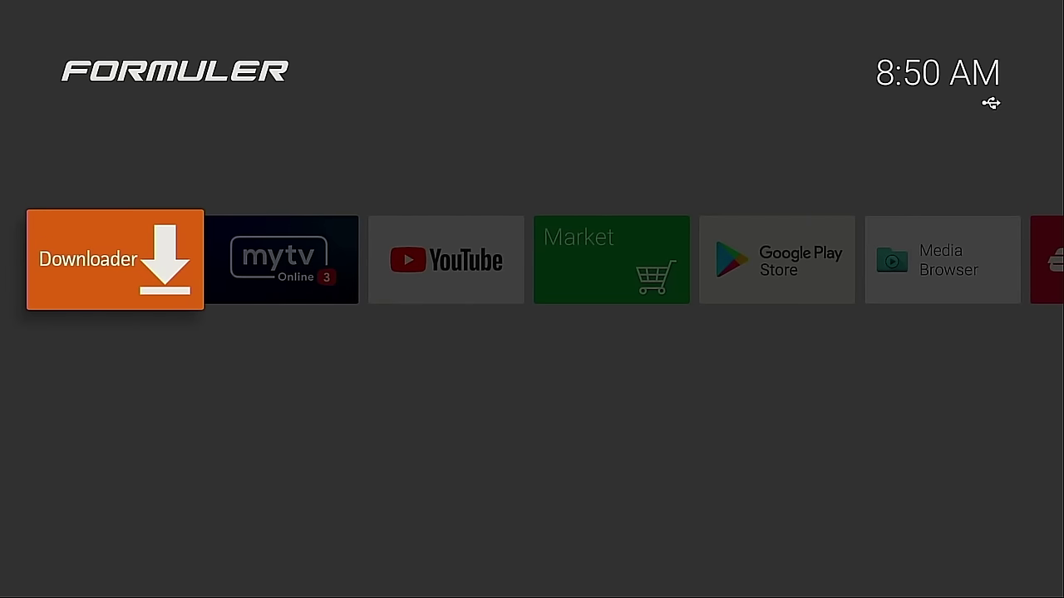
key(Return)
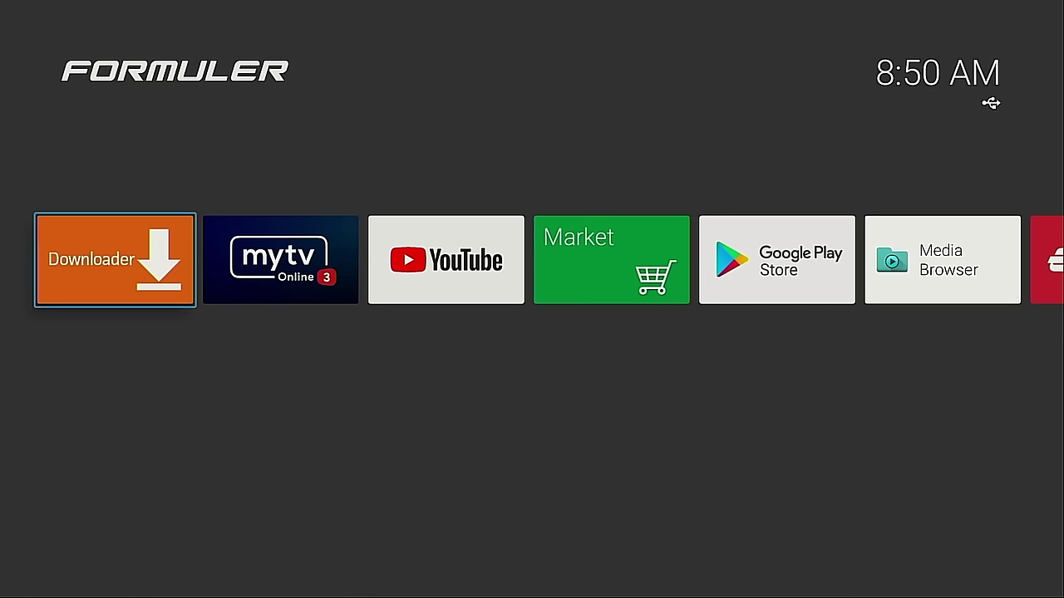
key(Return)
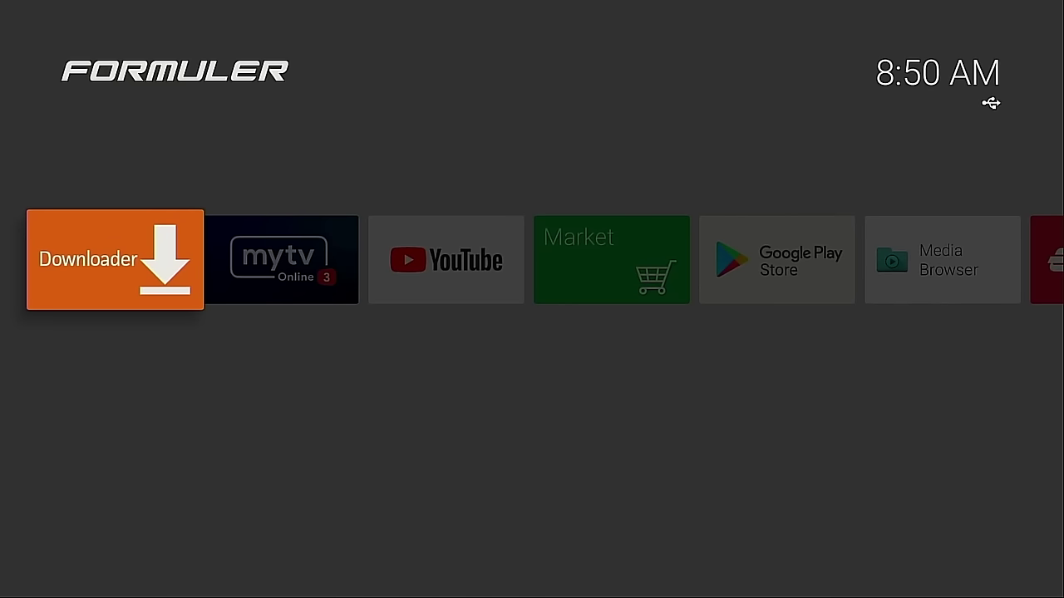
key(Return)
Step: Look through the reordered Apps row and return to its beginning
key(Right)
key(Right)
key(Right)
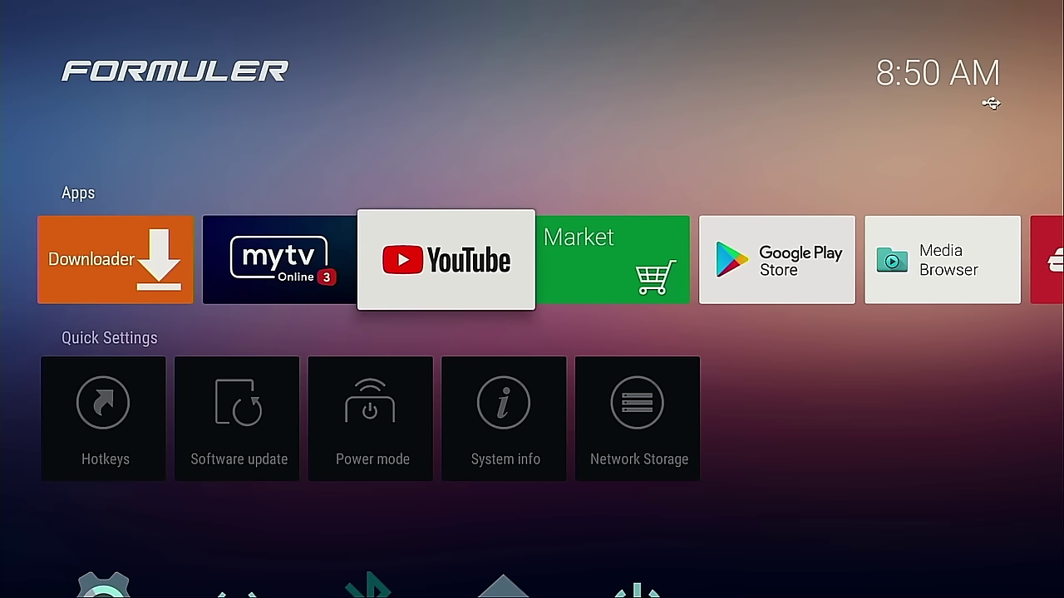
key(Right)
key(Right)
key(Right)
key(Right)
key(Left)
key(Left)
key(Left)
key(Left)
key(Left)
key(Left)
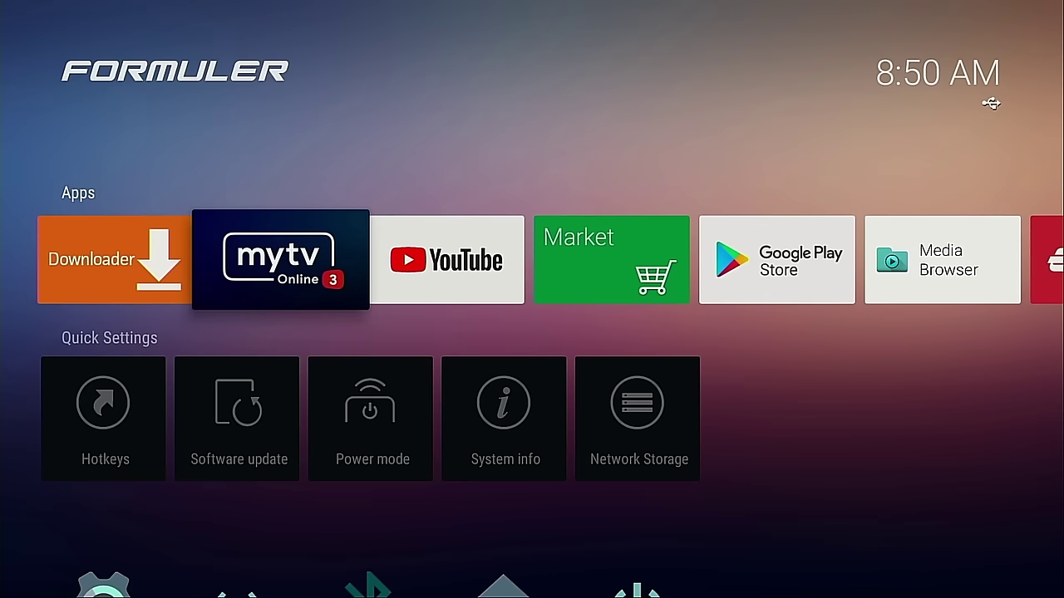
Step: Open Launcher Settings from the home screen
key(Down)
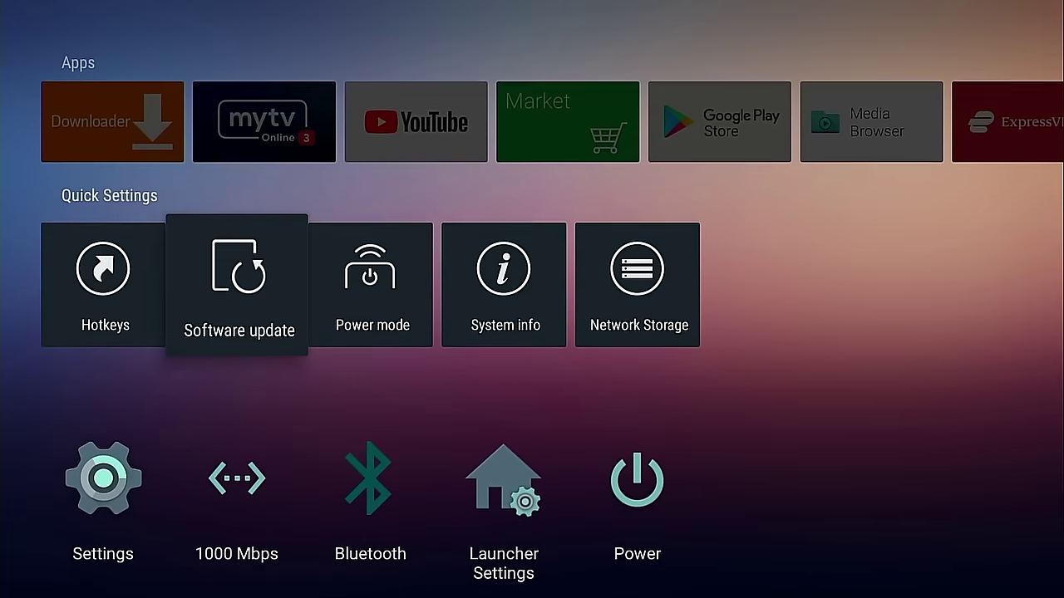
key(Right)
key(Right)
key(Down)
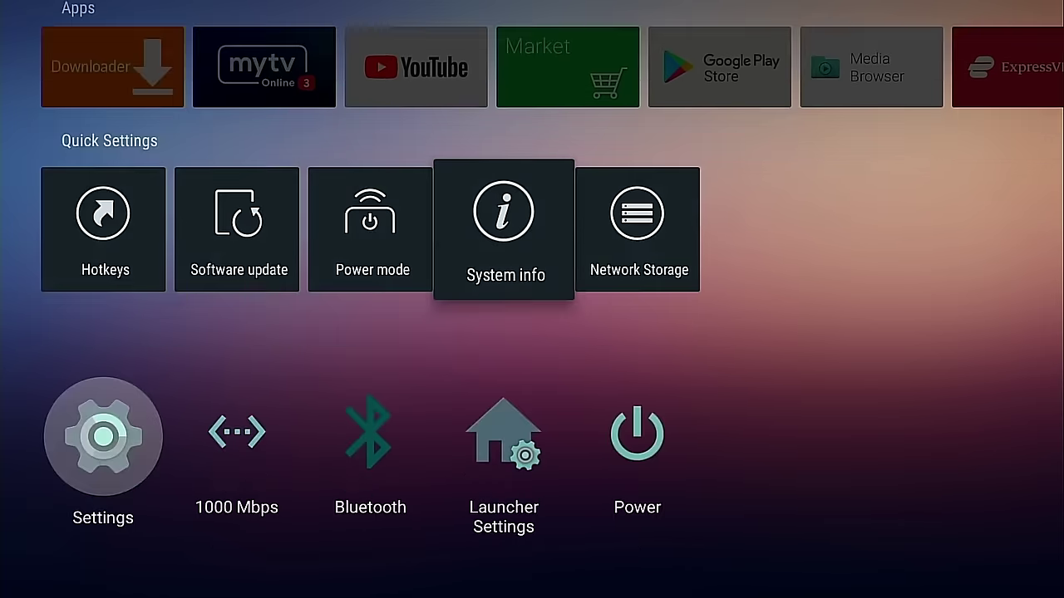
key(Right)
key(Right)
key(Right)
key(Return)
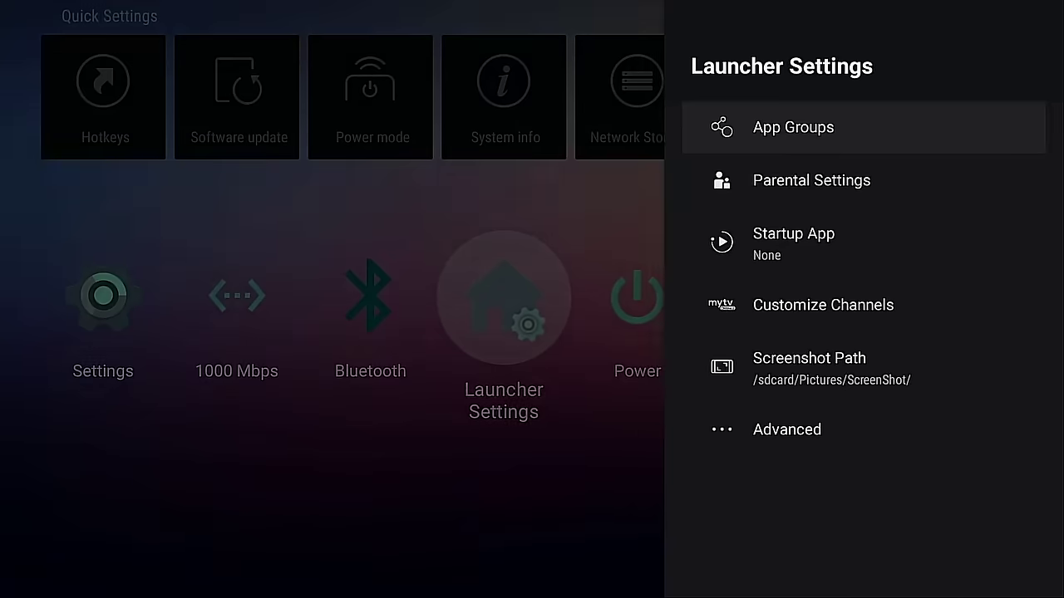
Step: Open App Groups, look over the available groups and open the default A group
key(Return)
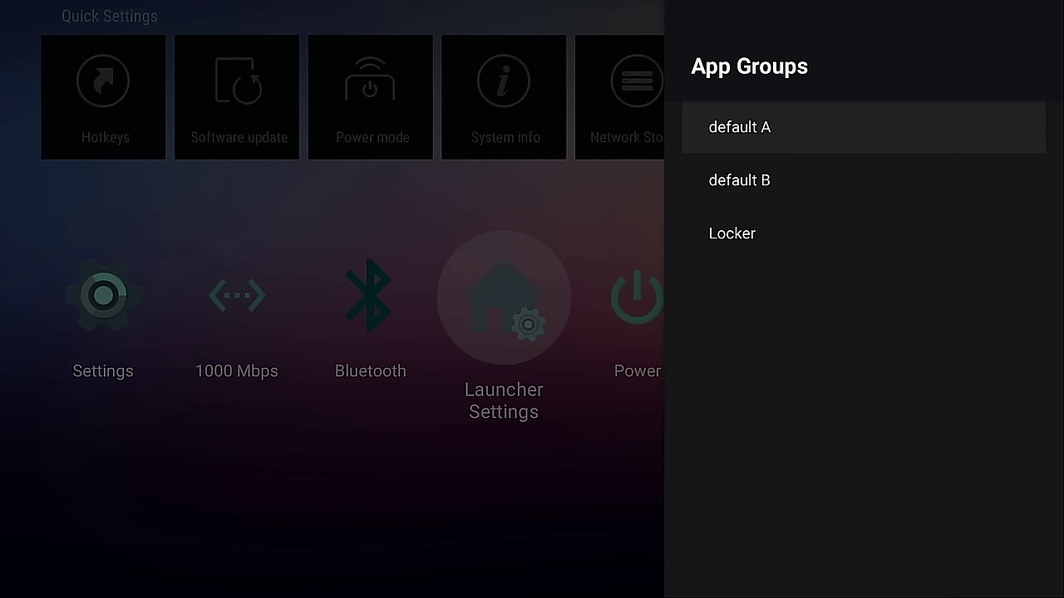
key(Down)
key(Up)
key(Down)
key(Up)
key(Down)
key(Up)
key(Down)
key(Up)
key(Return)
Step: Open the Select Apps list of the default A group, look through its apps and go back
key(Down)
key(Down)
key(Return)
key(Down)
key(Down)
key(Down)
key(Down)
key(Down)
key(Down)
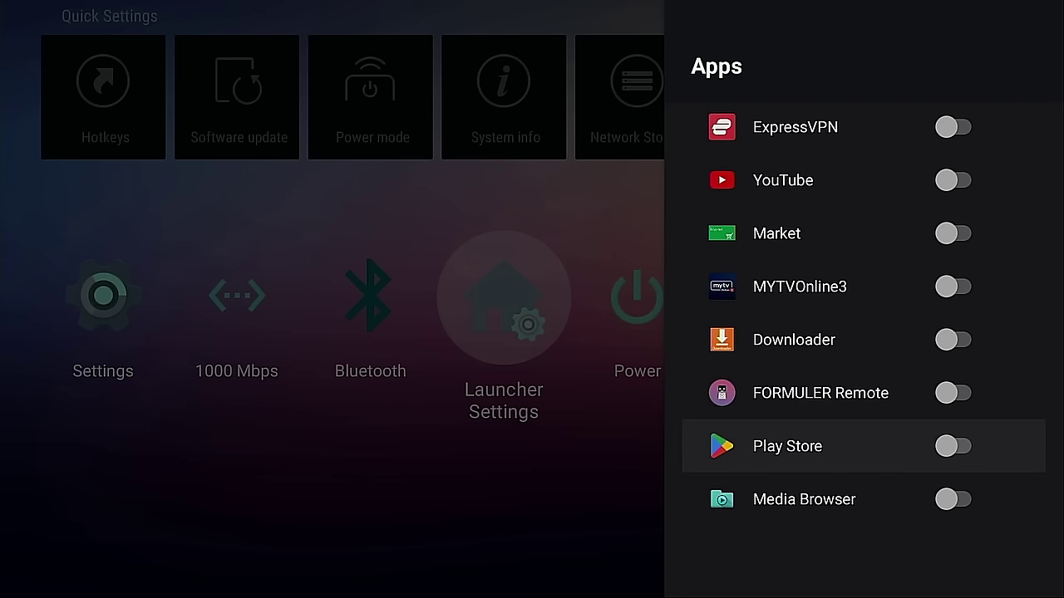
key(Escape)
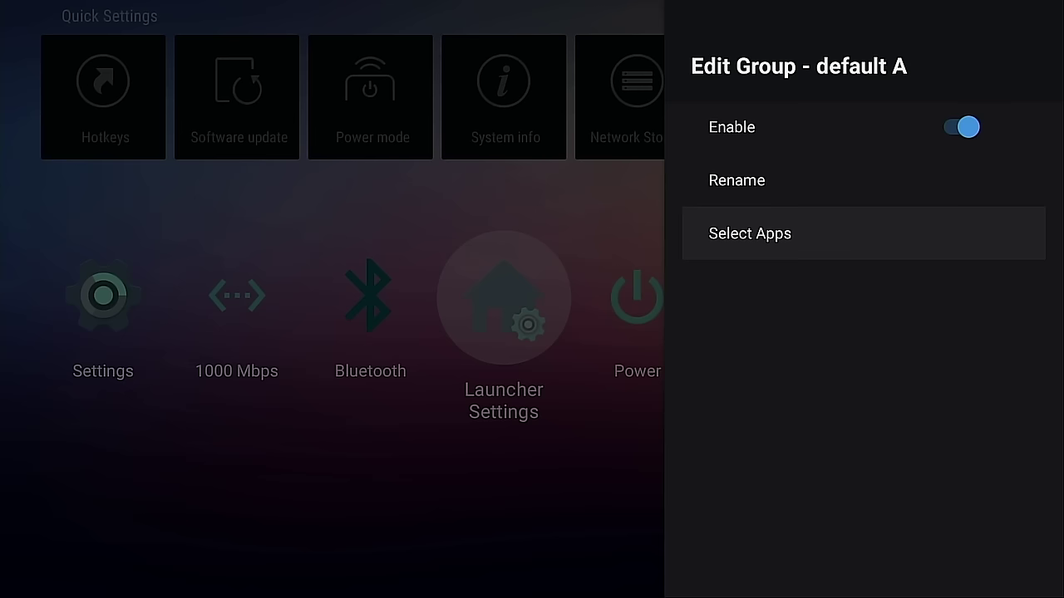
Step: Leave the app group and enter the PIN code to open Parental Settings
key(Escape)
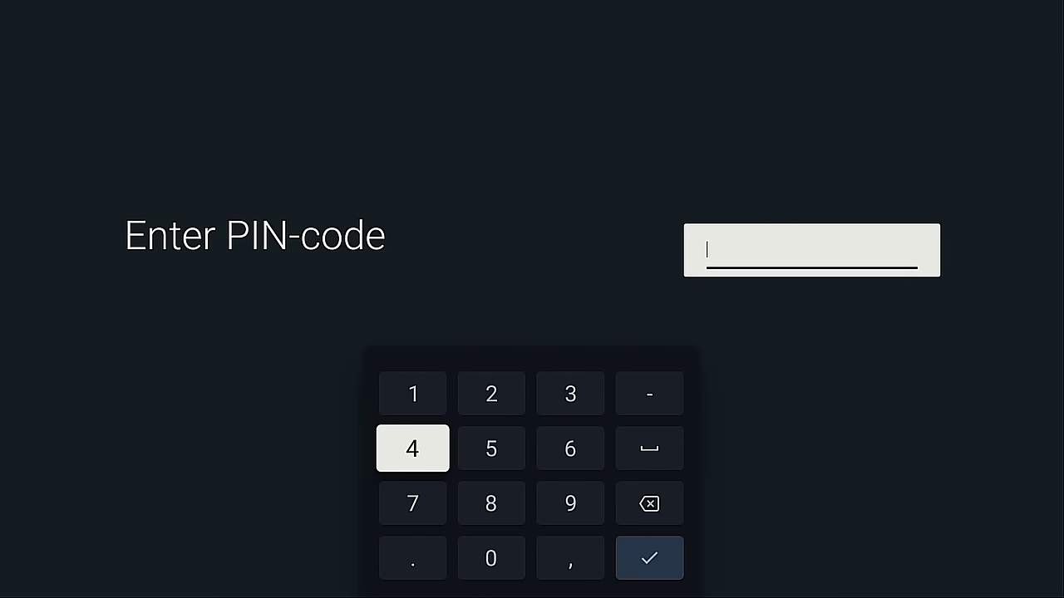
key(Right)
key(Return)
key(Return)
key(Return)
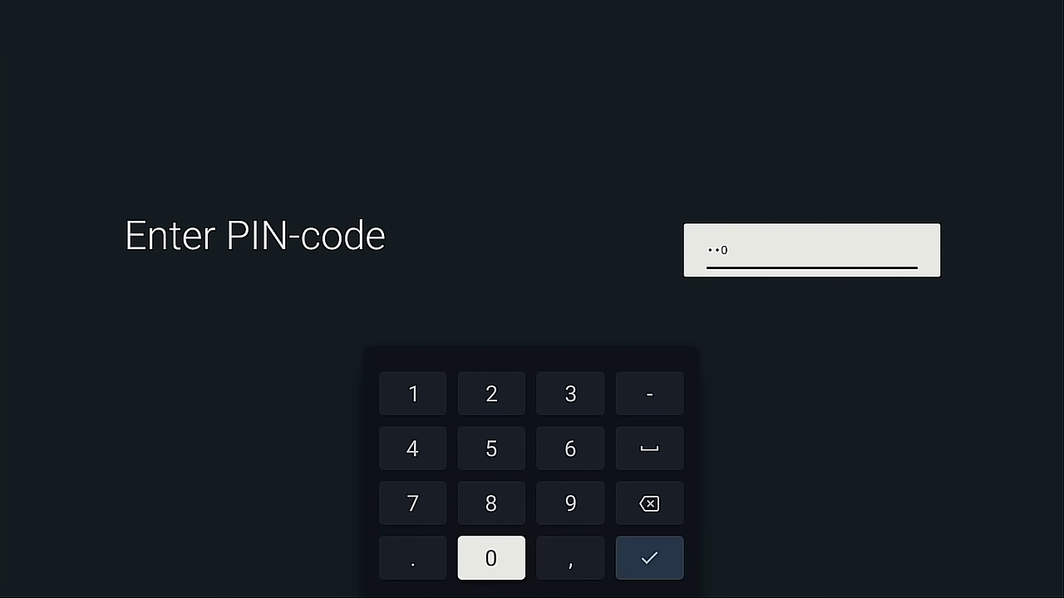
key(Right)
key(Right)
key(Return)
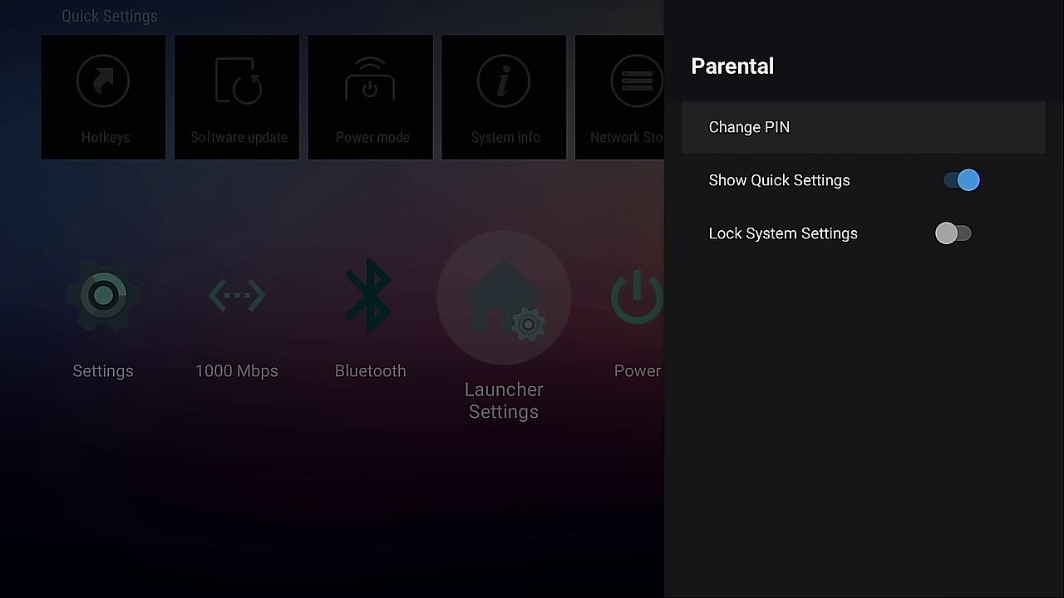
Step: Leave the parental settings, move past Startup App and open Customize Channels
key(Escape)
key(Down)
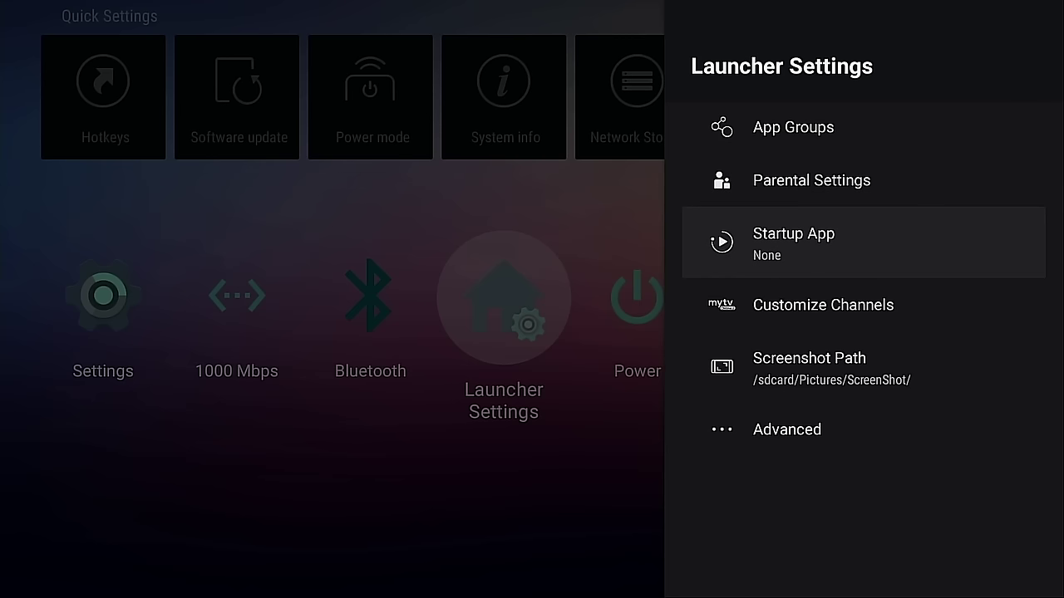
key(Down)
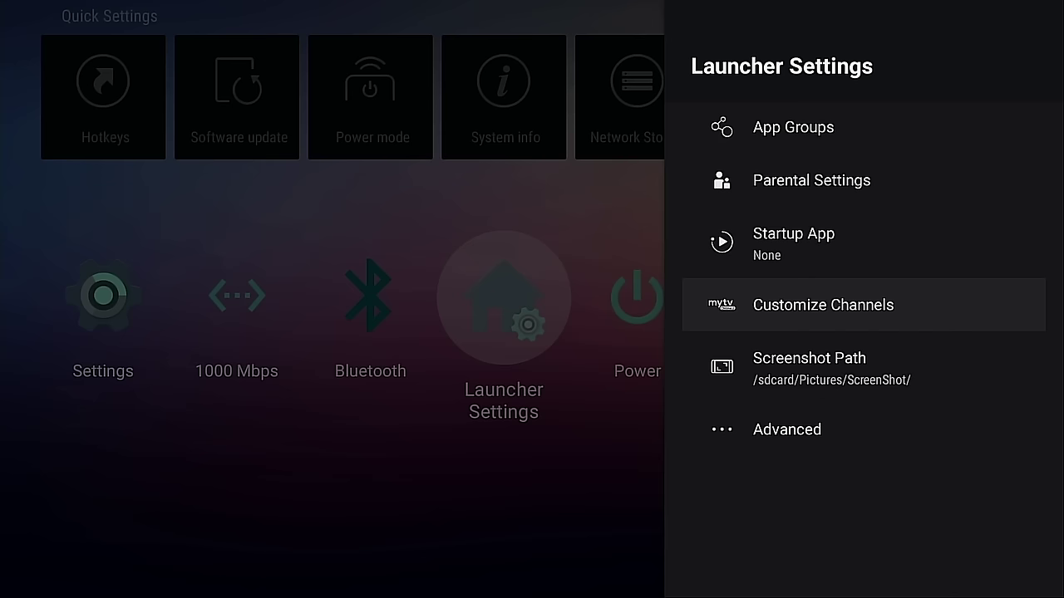
key(Return)
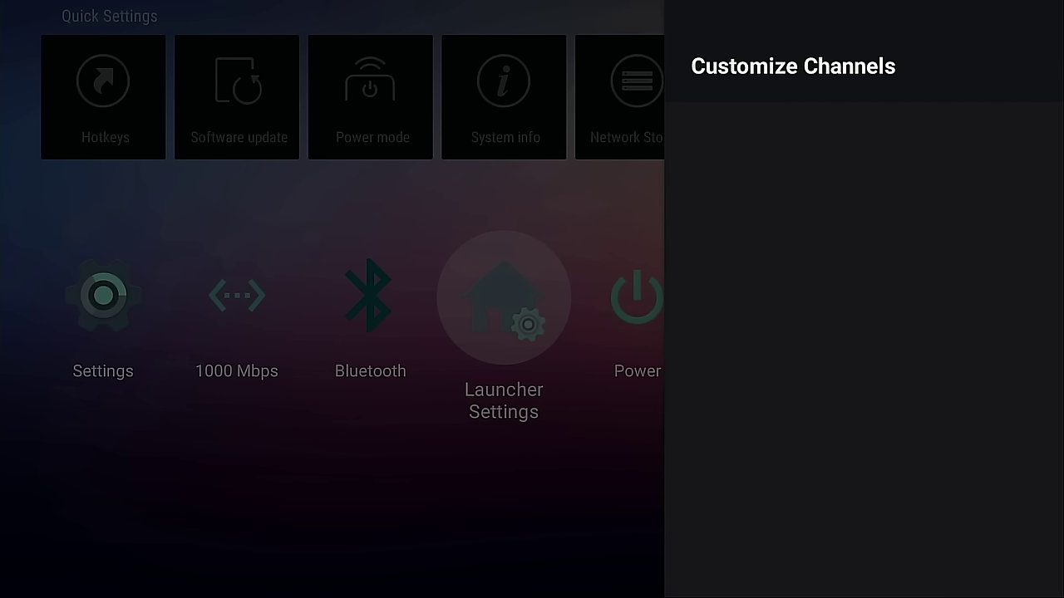
Step: Open the advanced Wallpaper settings, look over the app groups offered and return to the home screen
key(Down)
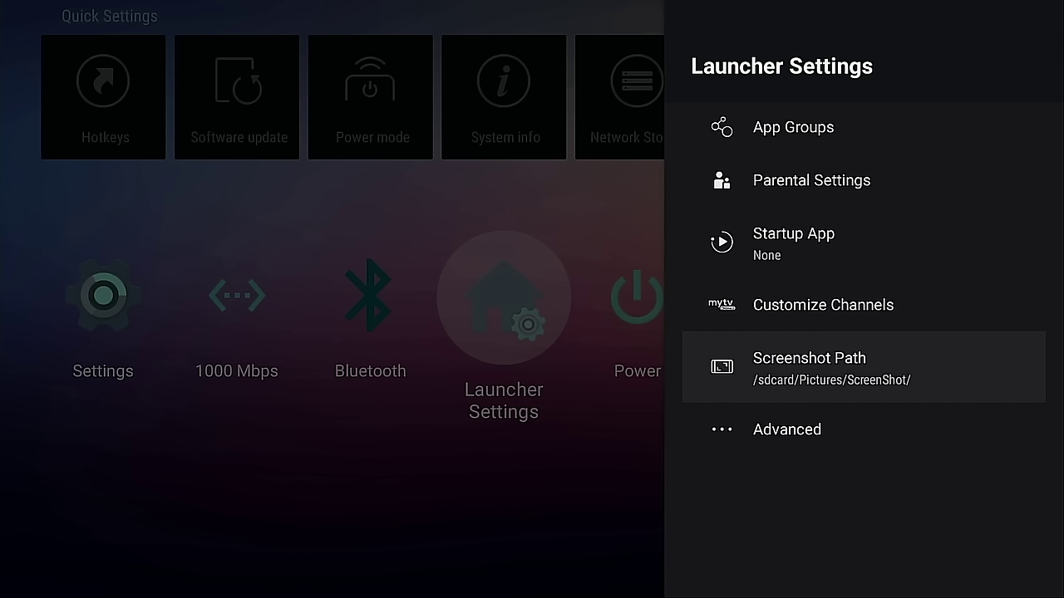
key(Down)
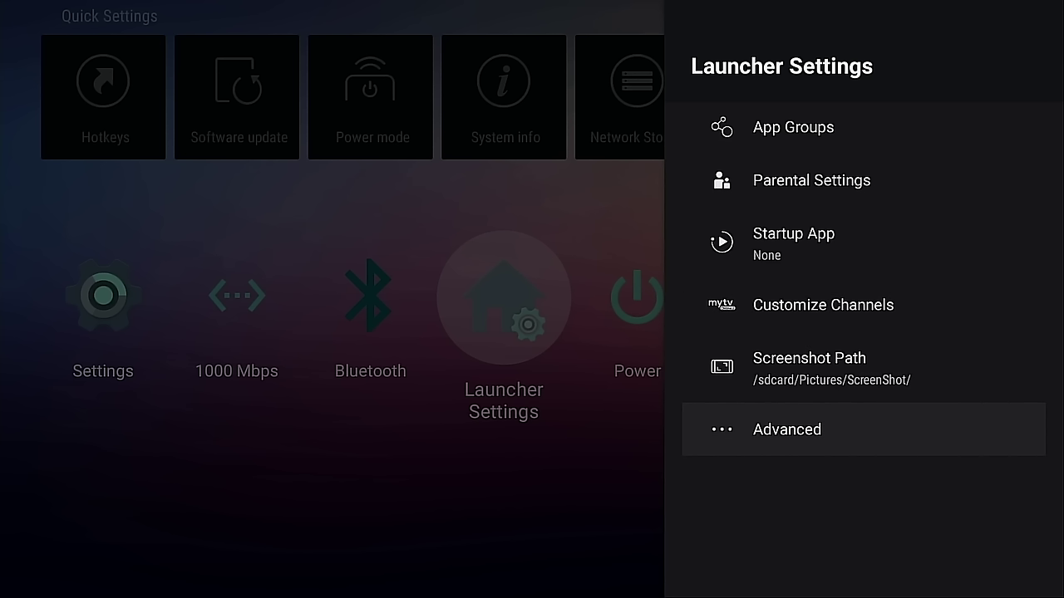
key(Return)
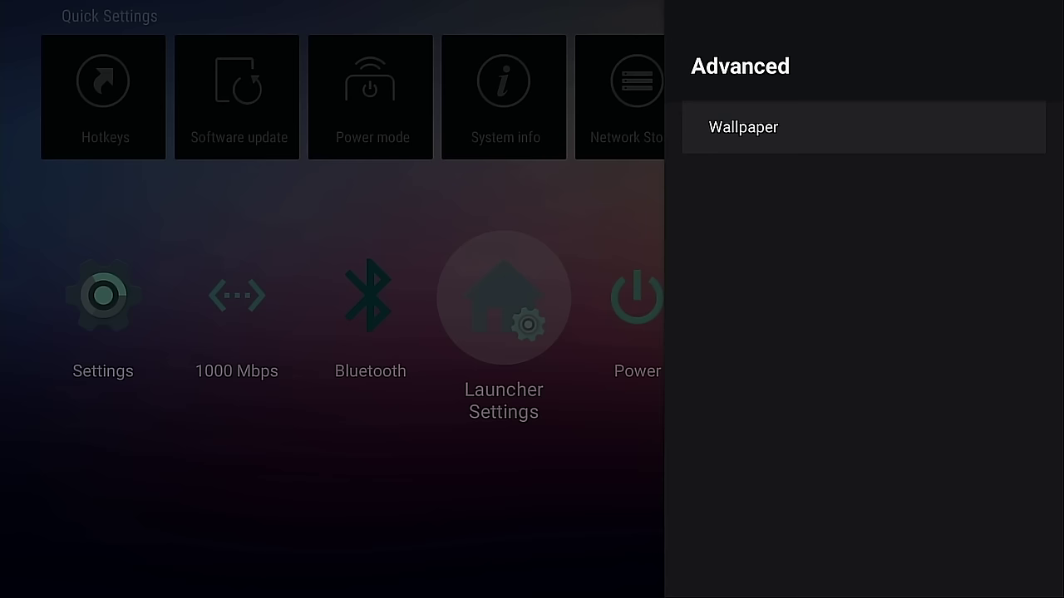
key(Return)
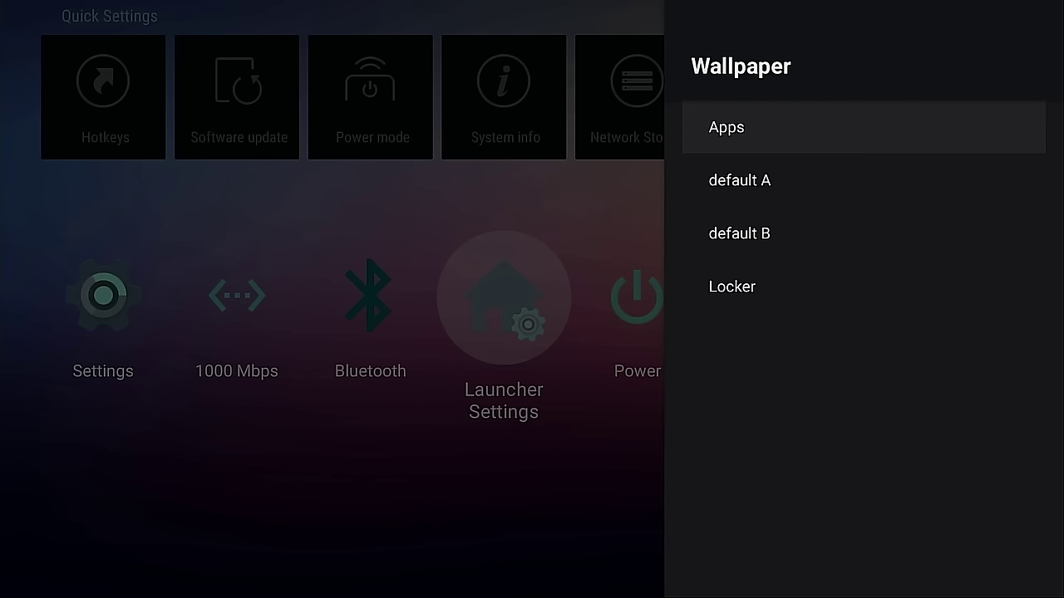
key(Down)
key(Return)
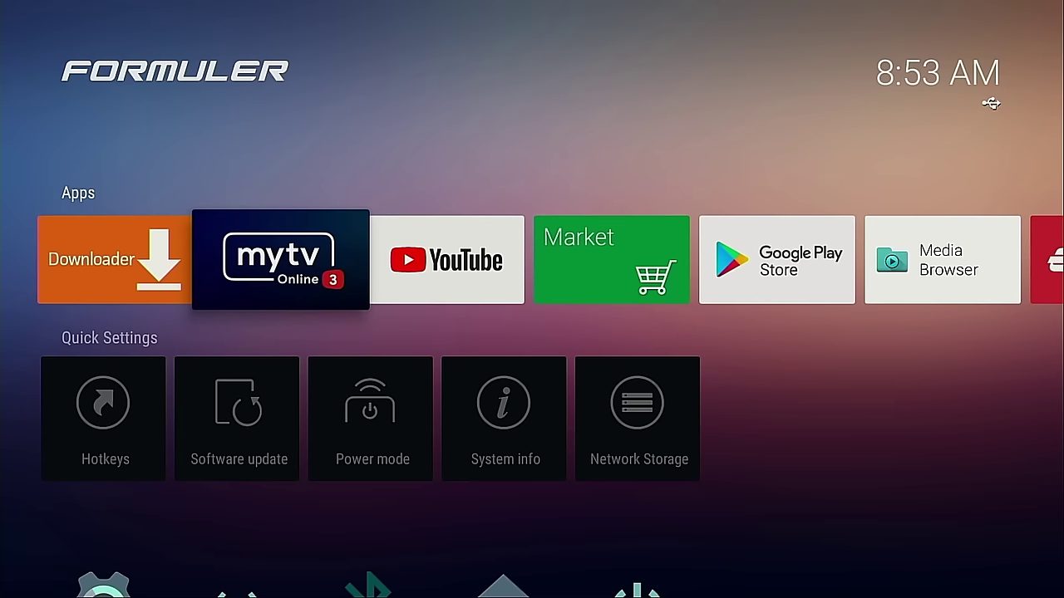
Step: Open the device Settings from the home screen and enter the Apps section
key(Down)
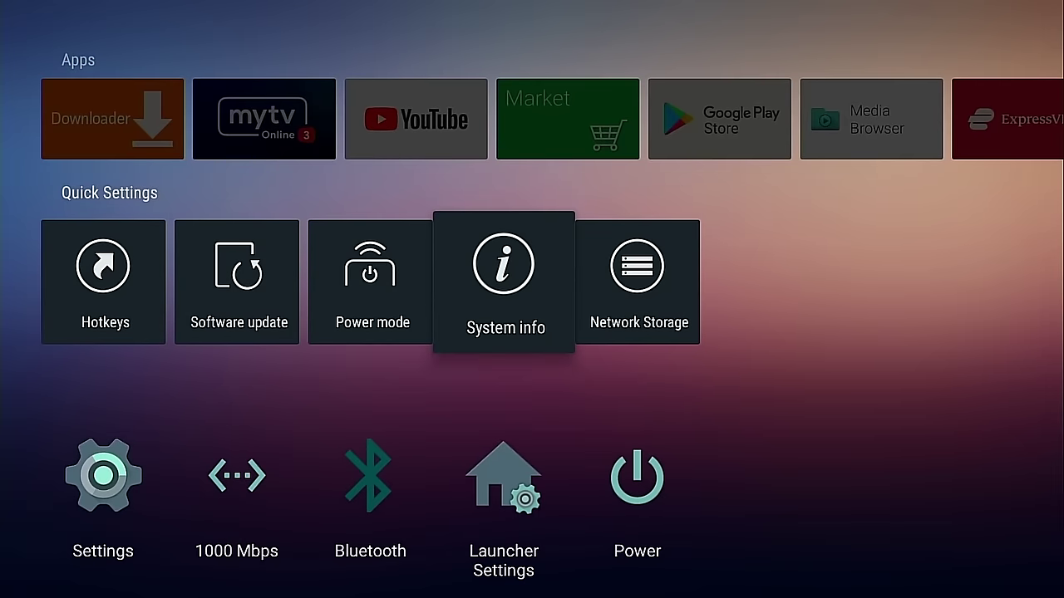
key(Down)
key(Left)
key(Left)
key(Left)
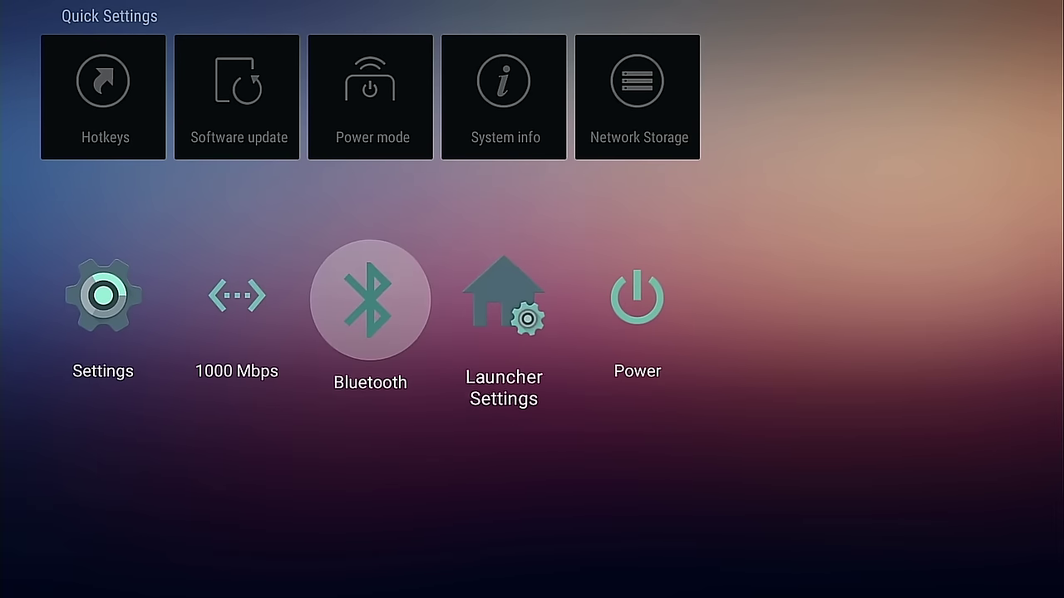
key(Return)
key(Down)
key(Down)
key(Return)
Step: Open the full list of installed apps
key(Down)
key(Down)
key(Down)
key(Down)
key(Down)
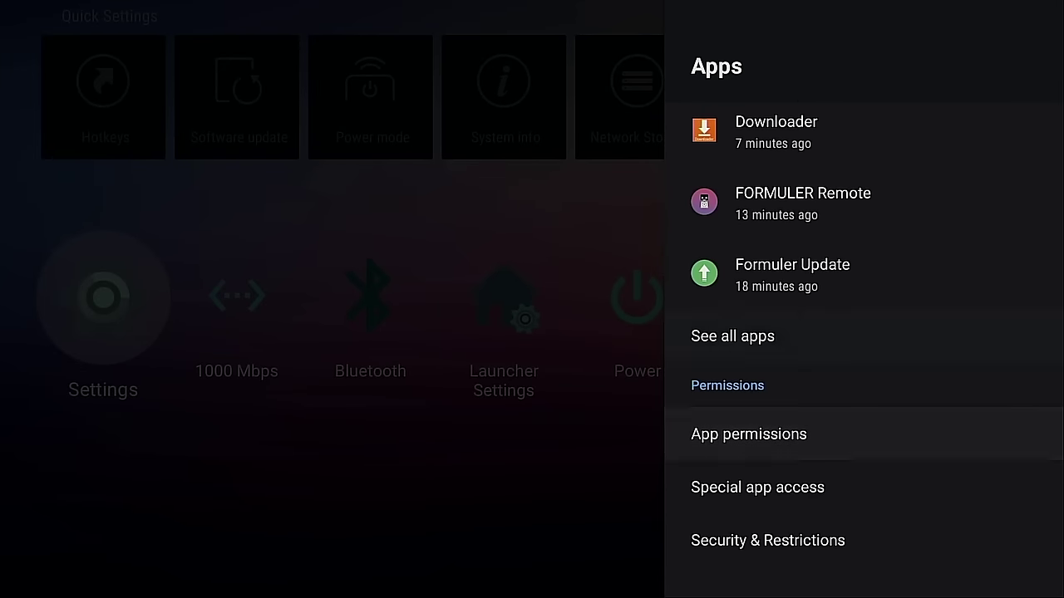
key(Up)
key(Return)
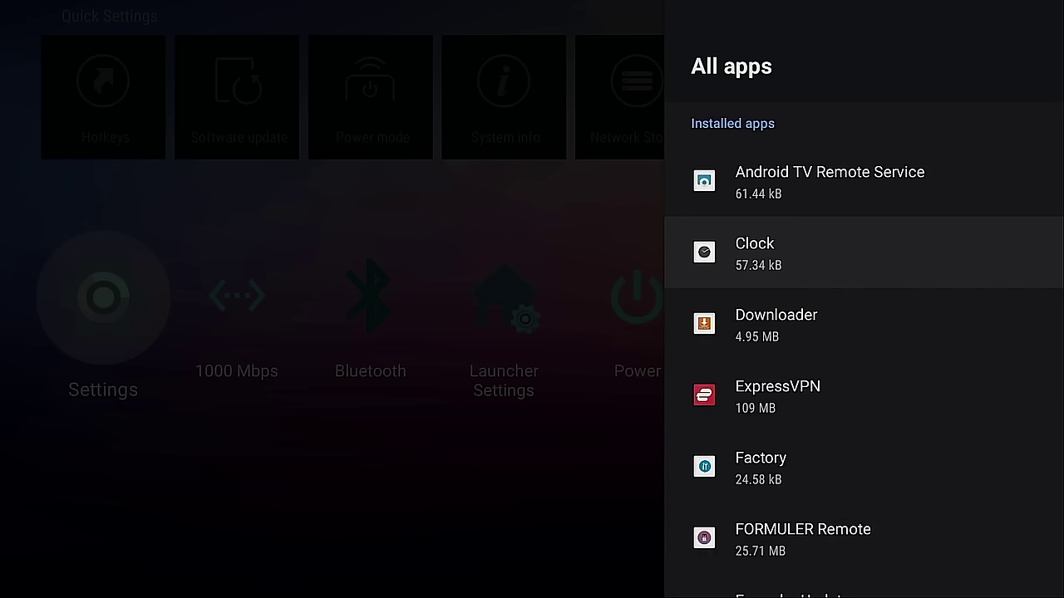
Step: Uninstall ExpressVPN and go back to the list of all apps
key(Down)
key(Down)
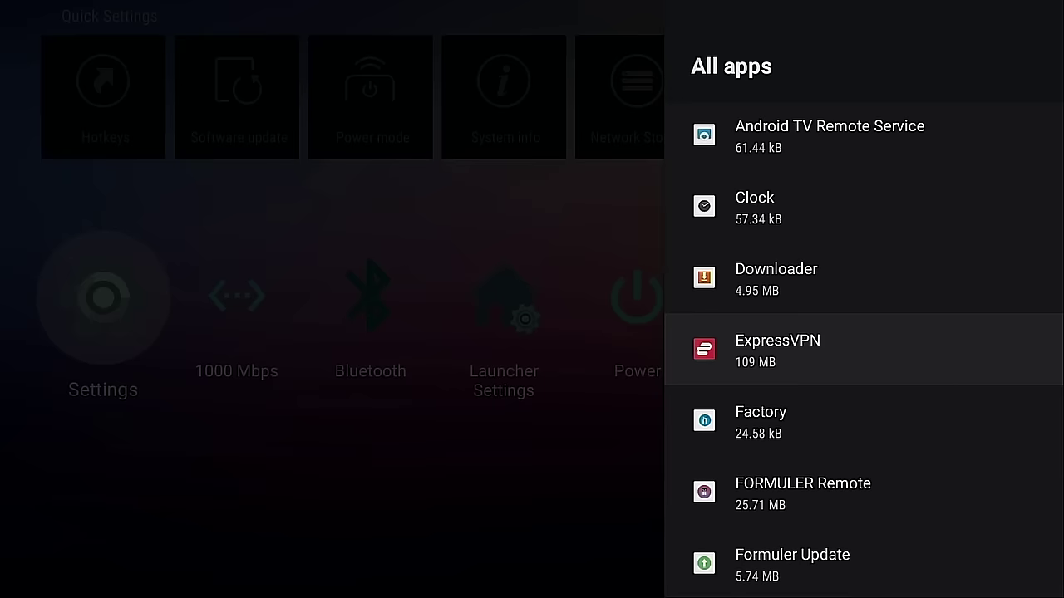
key(Return)
key(Down)
key(Return)
key(Escape)
key(Escape)
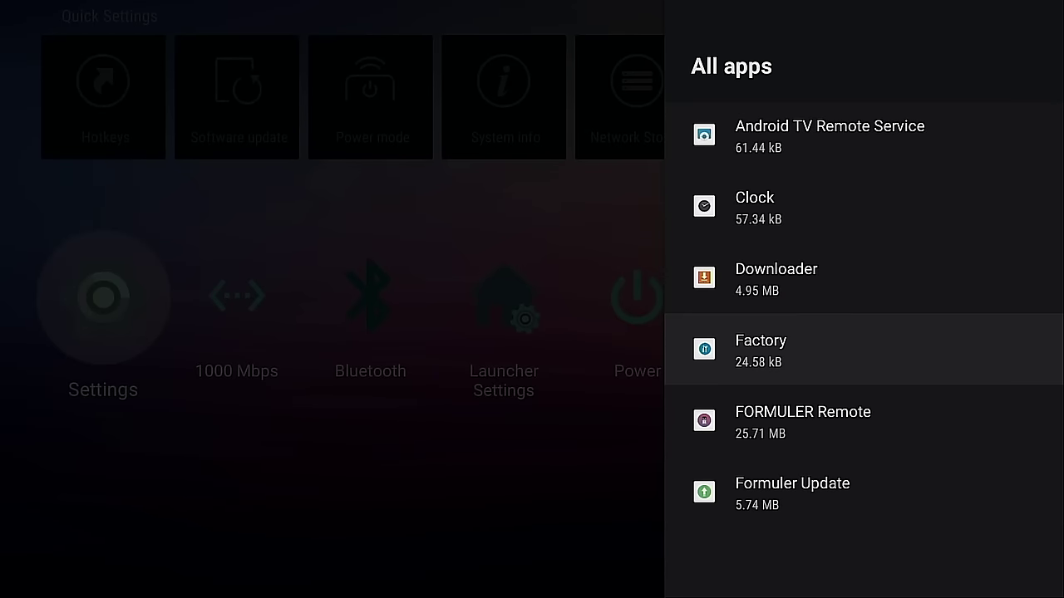
Step: Look through the whole list of installed apps for others that could be removed
key(Down)
key(Down)
key(Down)
key(Down)
key(Down)
key(Down)
key(Down)
key(Down)
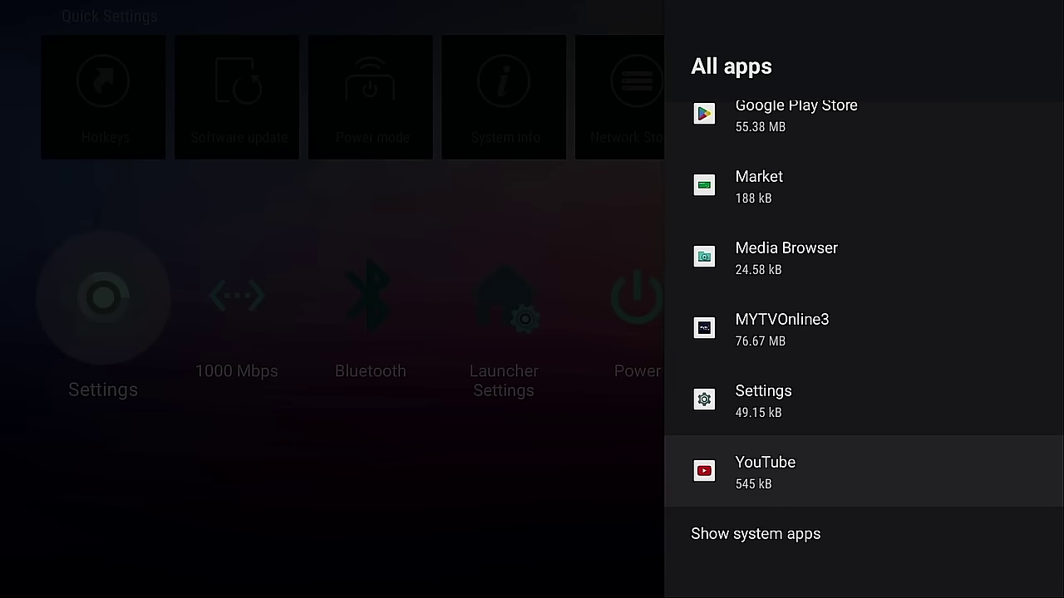
key(Up)
key(Up)
key(Up)
key(Up)
key(Up)
key(Up)
key(Up)
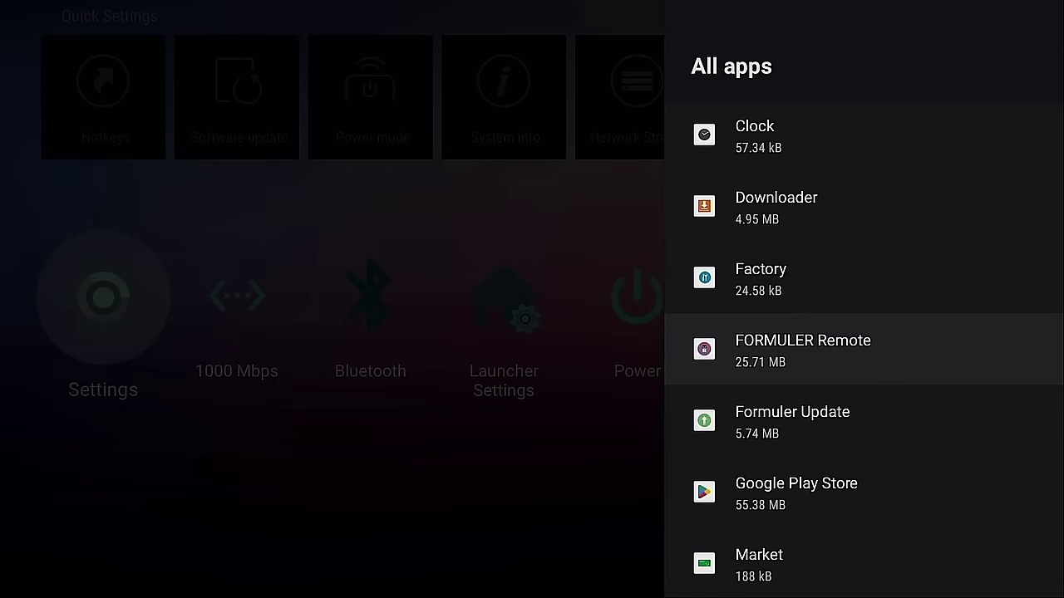
key(Up)
key(Up)
key(Up)
key(Up)
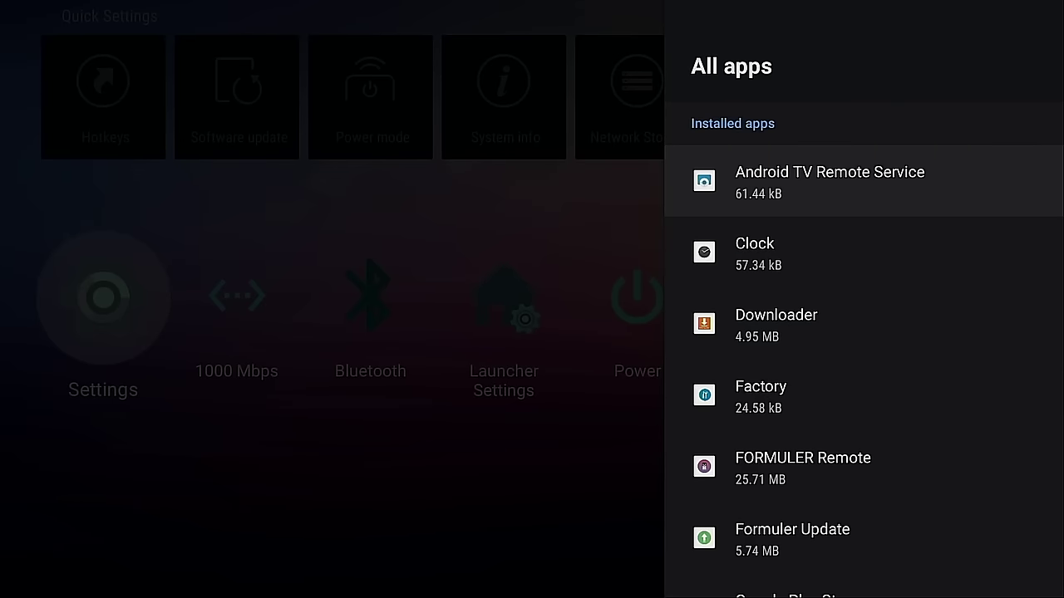
key(Down)
key(Down)
key(Down)
key(Down)
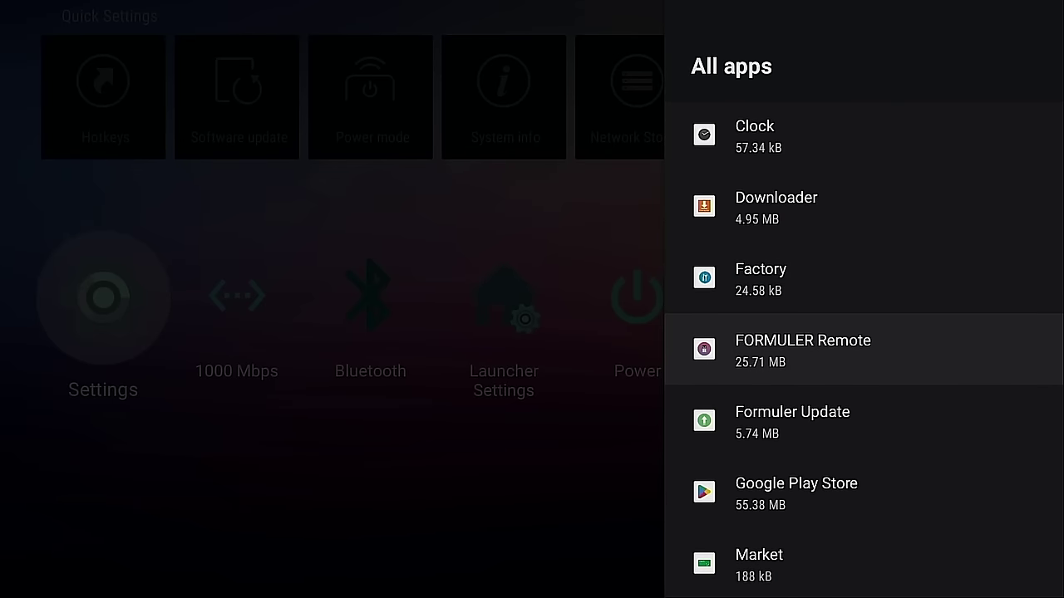
key(Down)
key(Down)
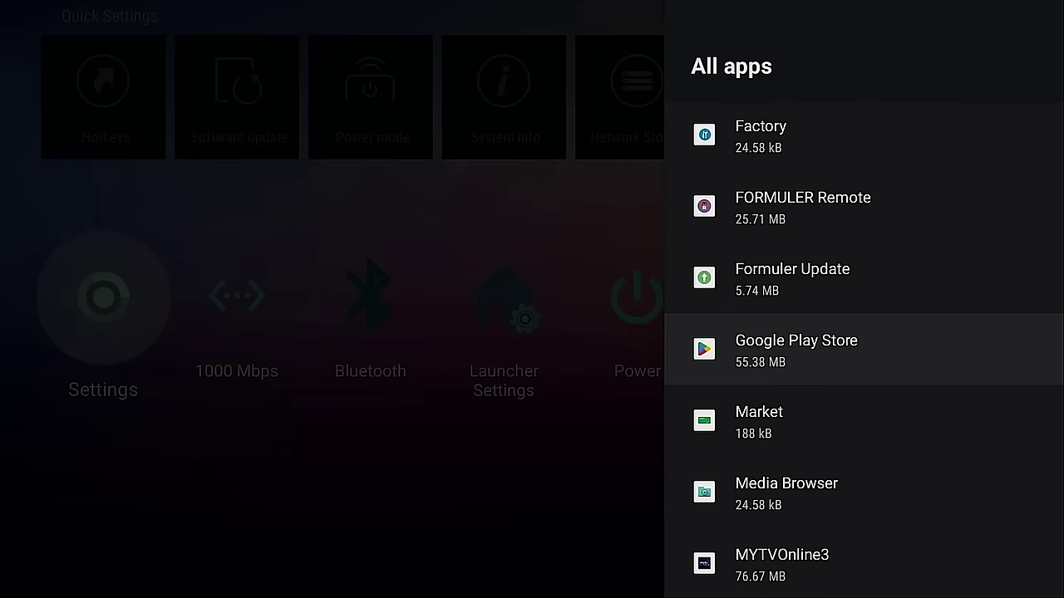
key(Down)
key(Down)
key(Down)
key(Down)
key(Down)
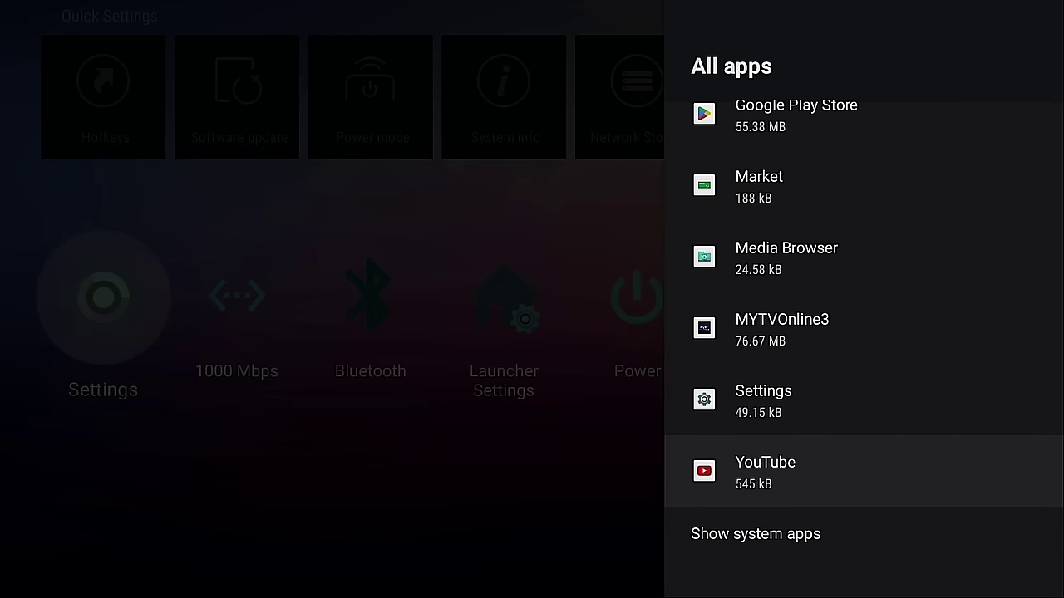
Step: Close Settings and look through the Apps row on the home screen
key(Escape)
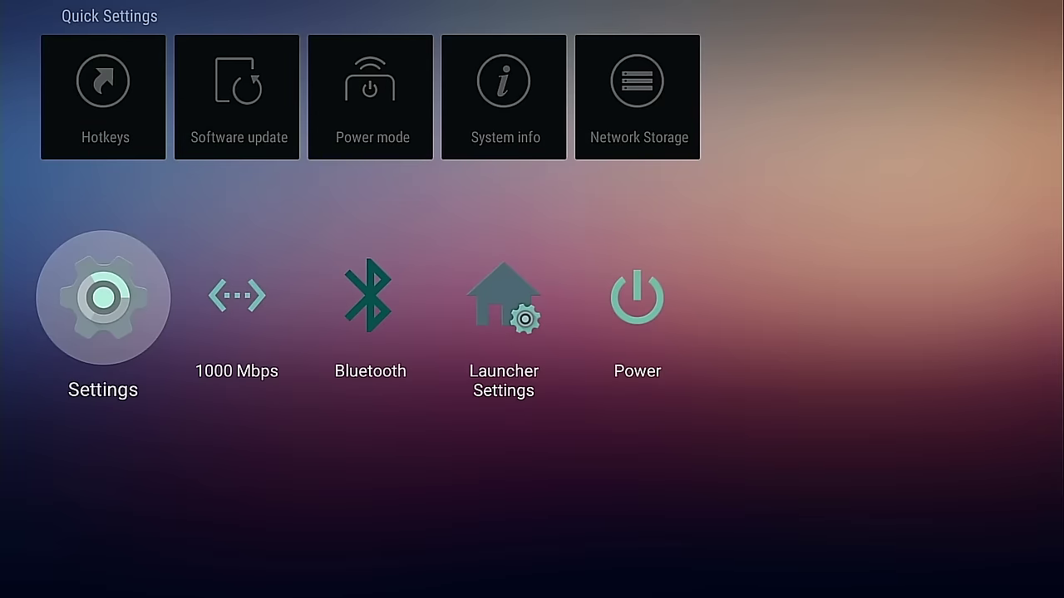
key(Up)
key(Up)
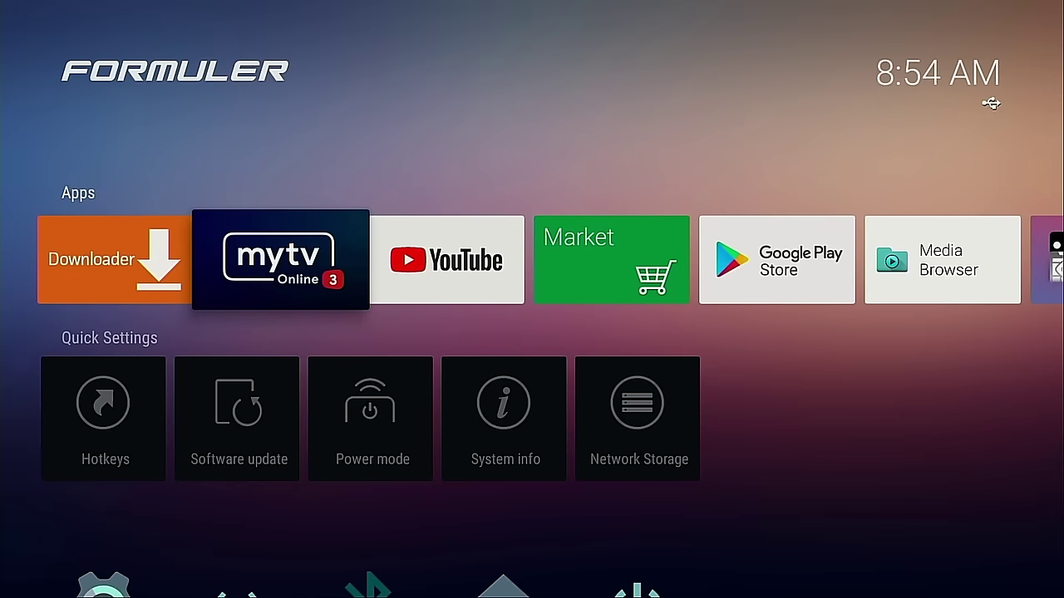
key(Left)
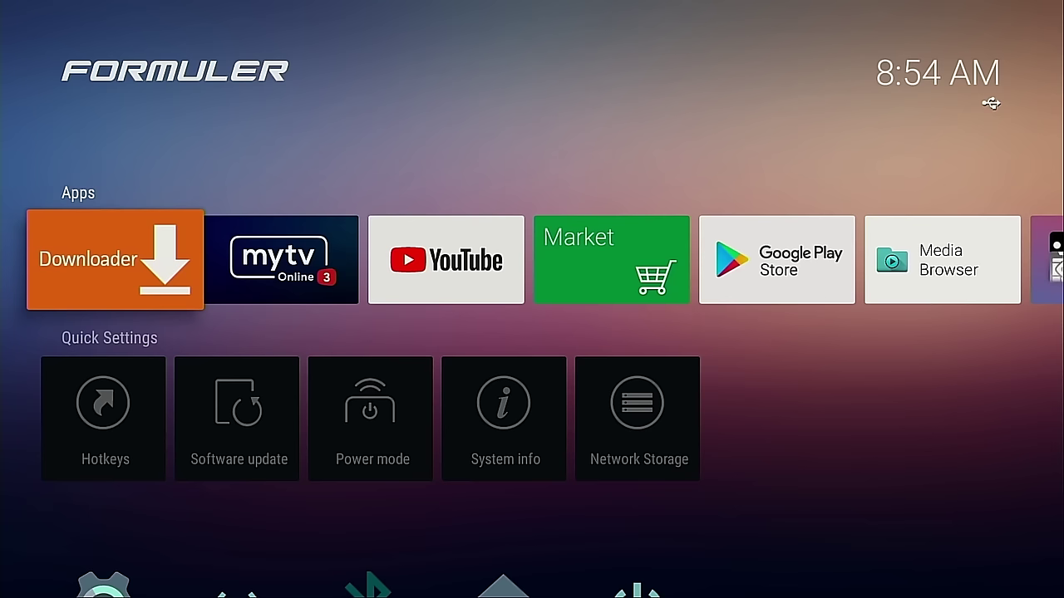
key(Right)
key(Right)
key(Right)
key(Right)
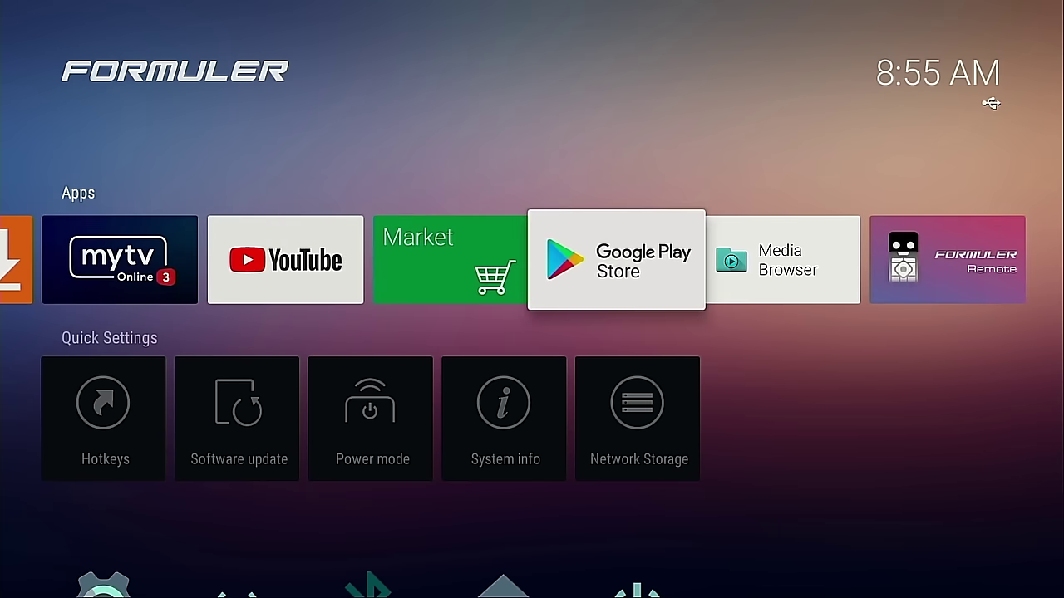
Step: Open the Downloader app from the start of the Apps row
key(Left)
key(Left)
key(Left)
key(Left)
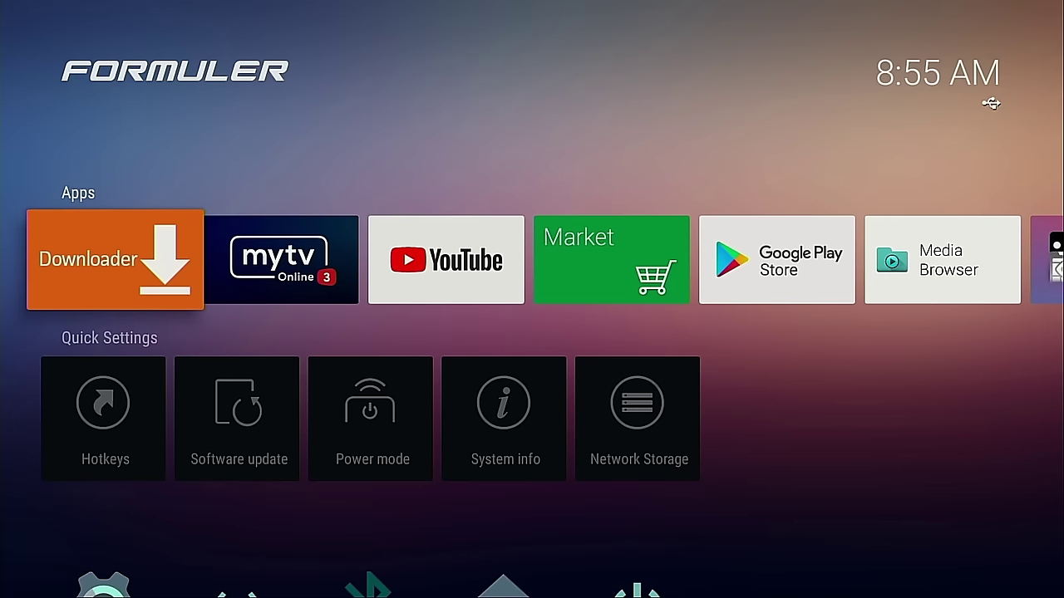
key(Return)
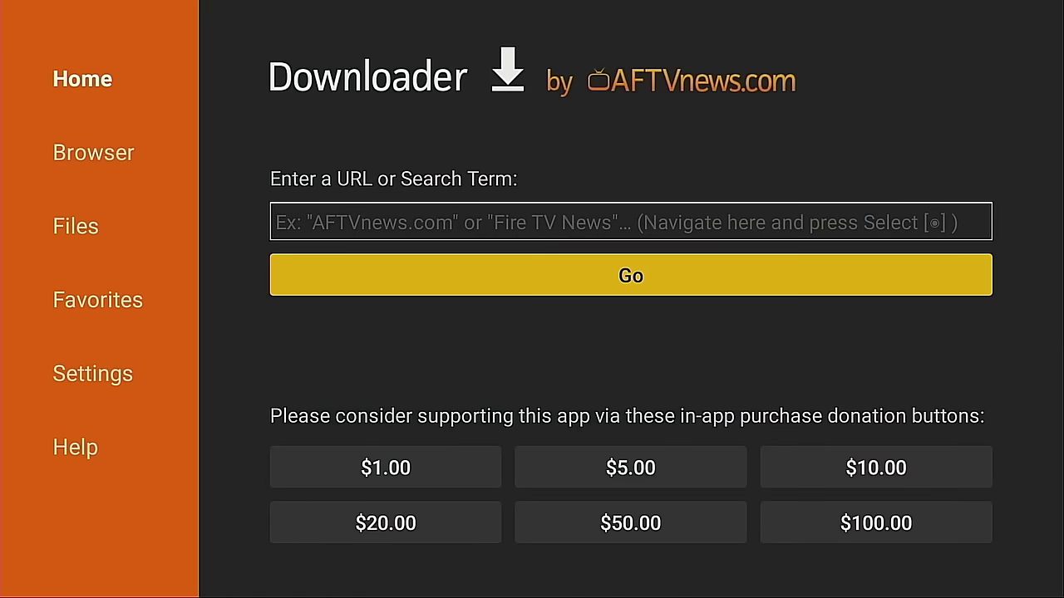
Step: Activate the URL or search term field and switch the on-screen keyboard to numbers
key(Up)
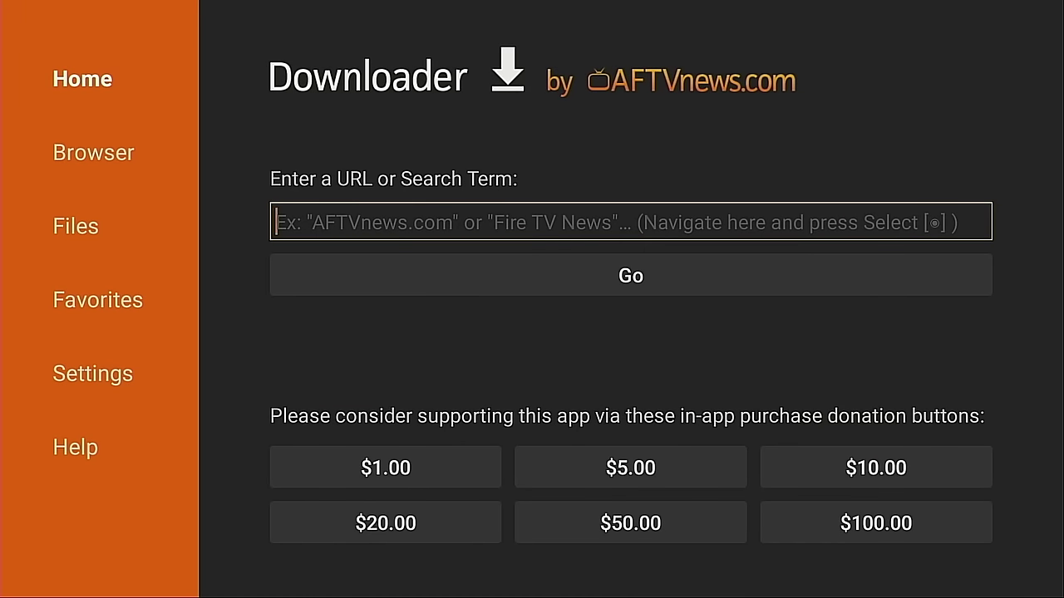
key(Return)
key(Down)
key(Down)
key(Down)
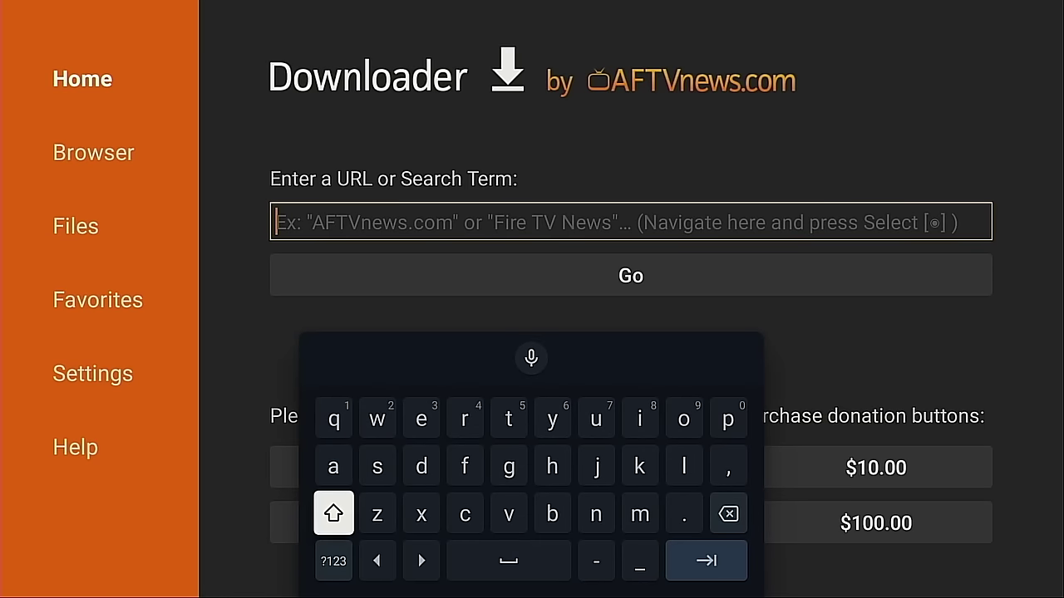
key(Return)
key(Up)
key(Up)
key(Up)
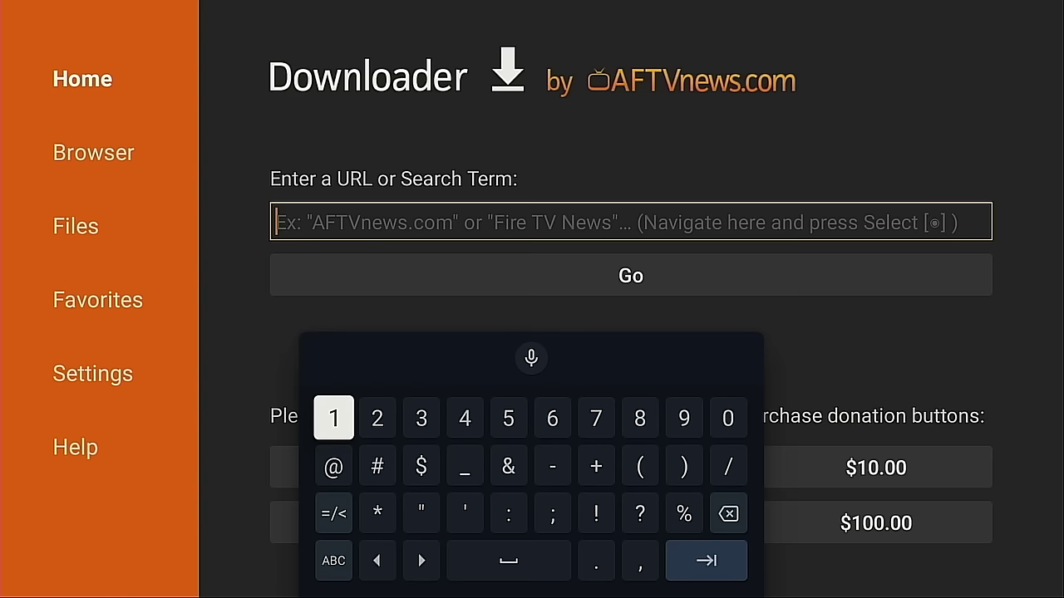
Step: Enter the code 46836 as the URL or search term
key(Right)
key(Right)
key(Right)
key(Return)
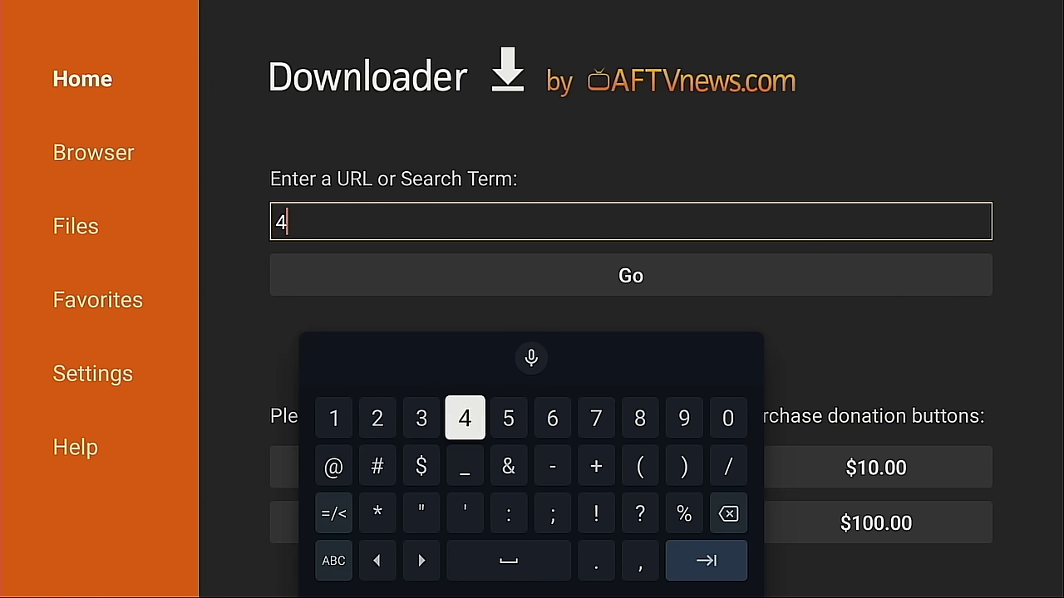
key(Right)
key(Right)
key(Return)
key(Right)
key(Right)
key(Return)
key(Left)
key(Left)
key(Left)
key(Left)
key(Left)
key(Return)
key(Right)
key(Right)
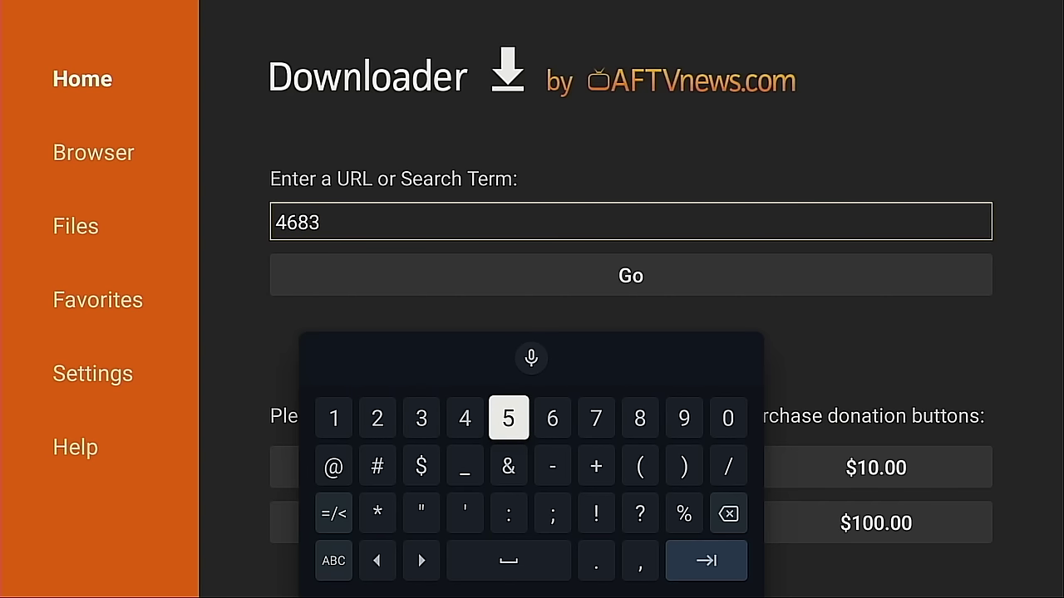
key(Right)
key(Return)
Step: Submit the entered code to download Surfshark.apk
key(Down)
key(Down)
key(Down)
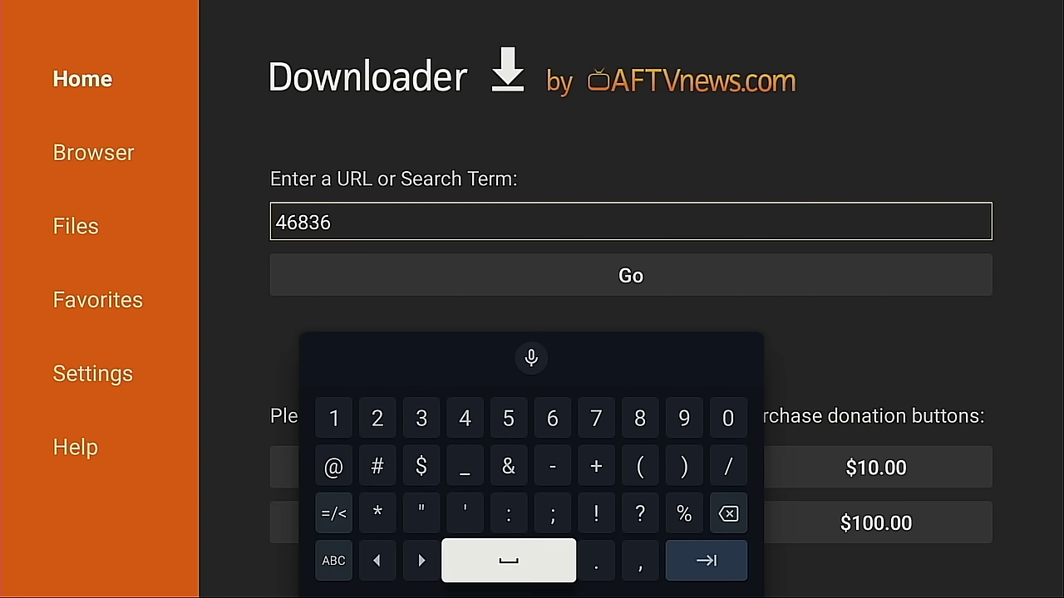
key(Right)
key(Right)
key(Return)
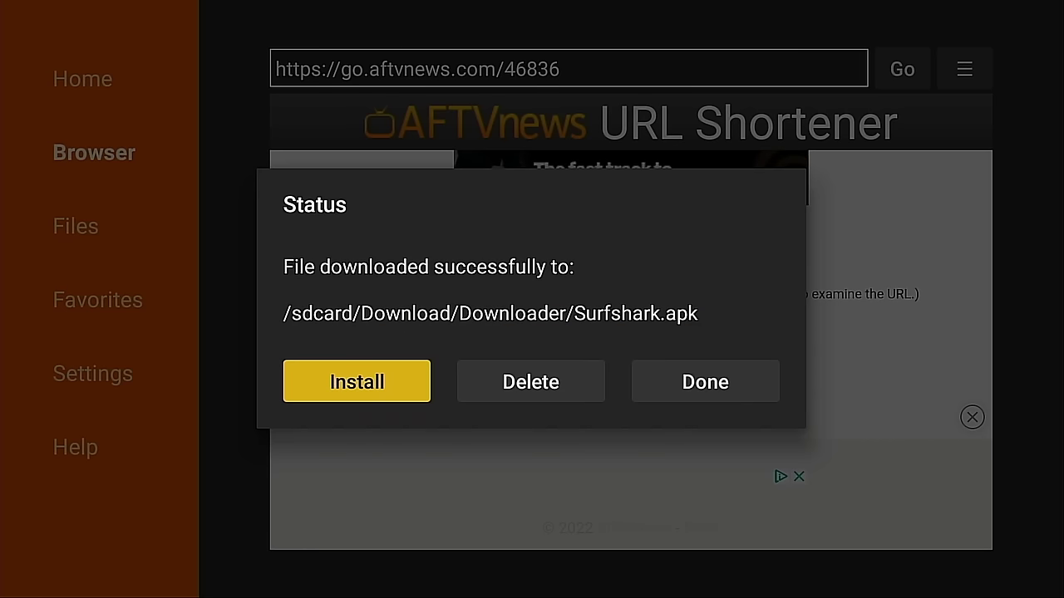
Step: Install the downloaded Surfshark app and open it
key(Return)
key(Right)
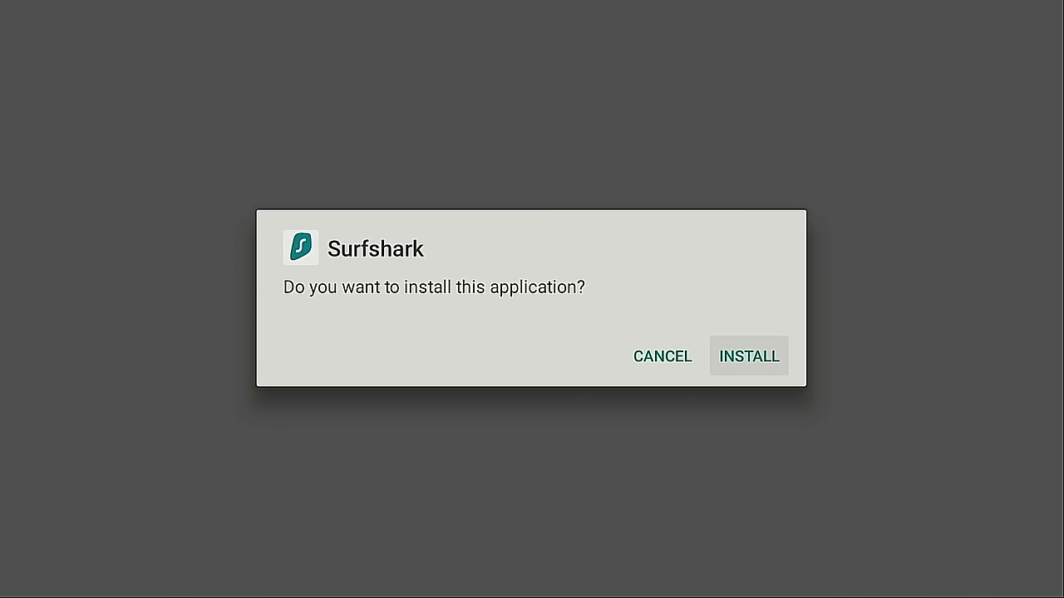
key(Return)
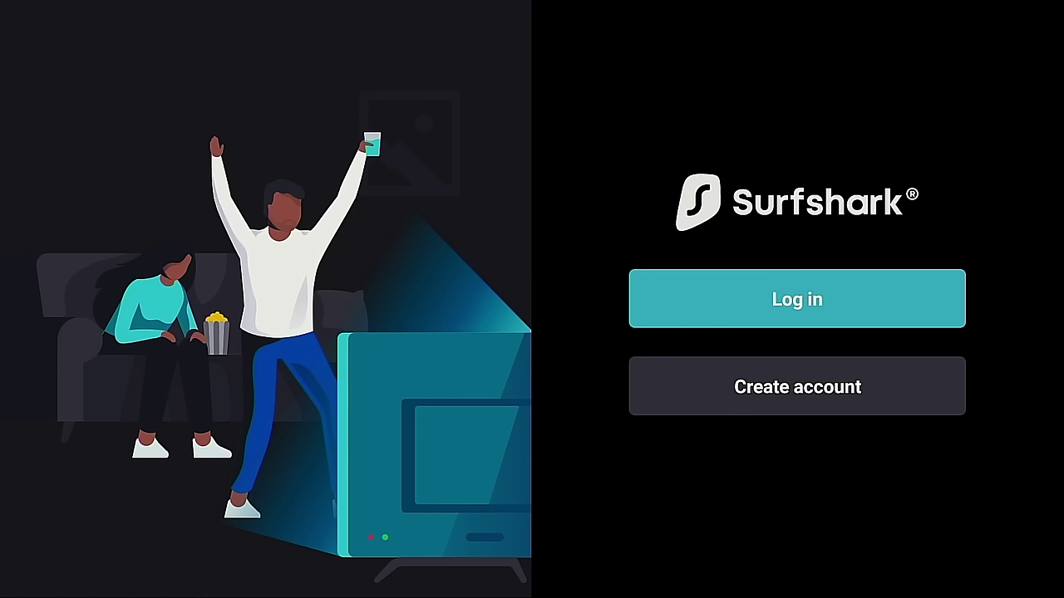
Step: Log in to Surfshark and quick-connect to the VPN, accepting the connection request
key(Return)
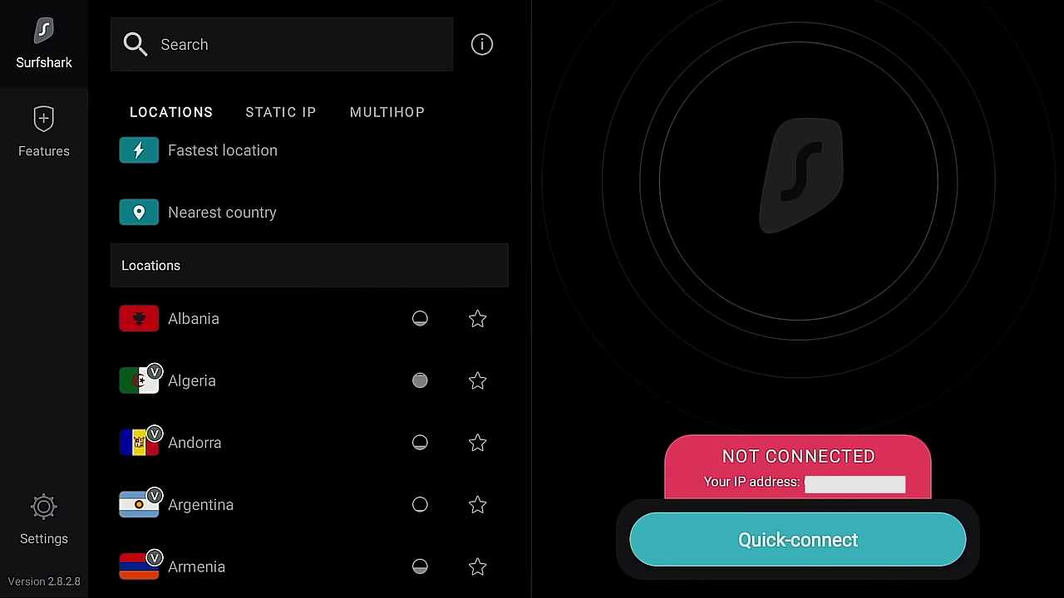
key(Return)
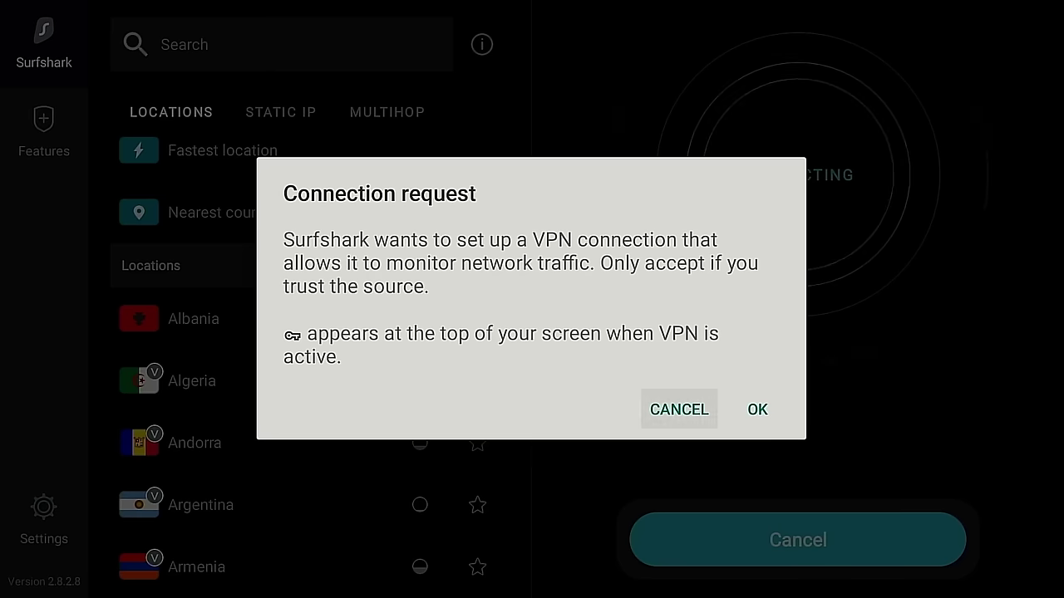
key(Right)
key(Return)
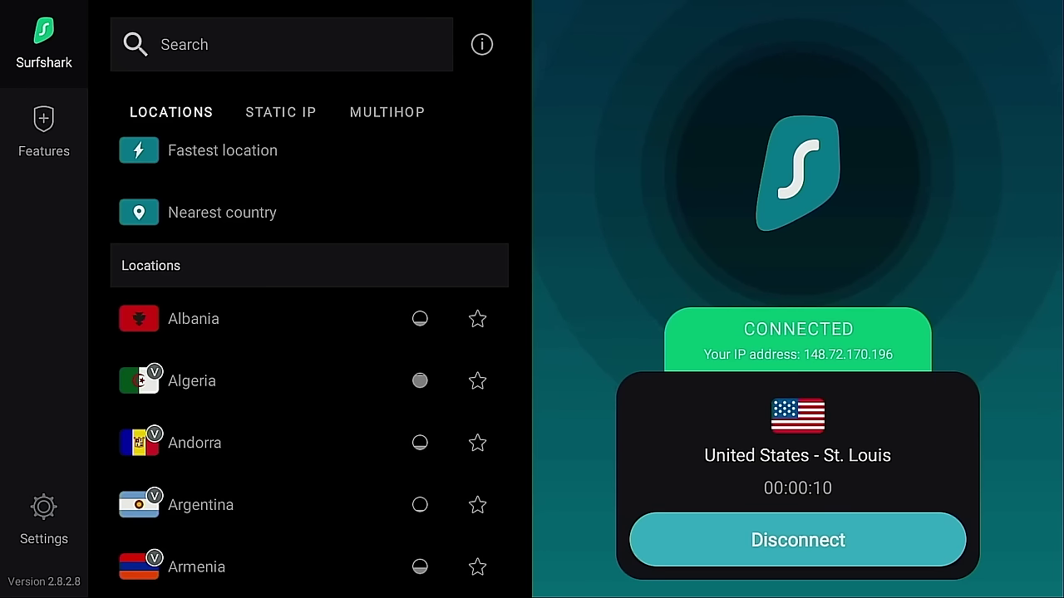
Step: Return to the Formuler home screen and move the Surfshark tile to the first place in the Apps row, before Downloader
key(Home)
key(Right)
key(Right)
key(Right)
key(Right)
key(Right)
key(Right)
key(Right)
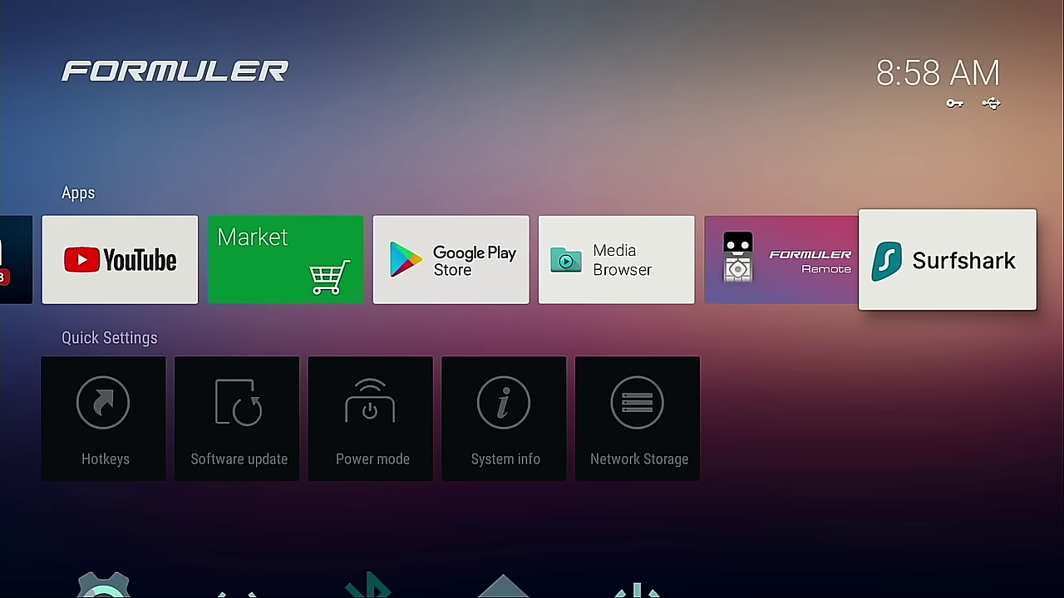
key(Return)
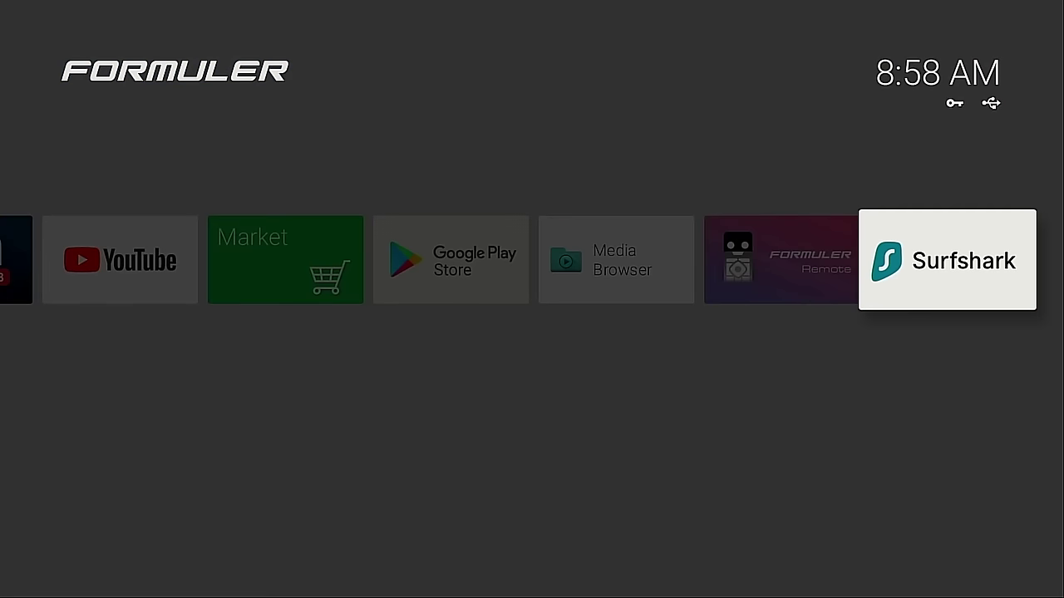
key(Left)
key(Left)
key(Left)
key(Left)
key(Left)
key(Left)
key(Left)
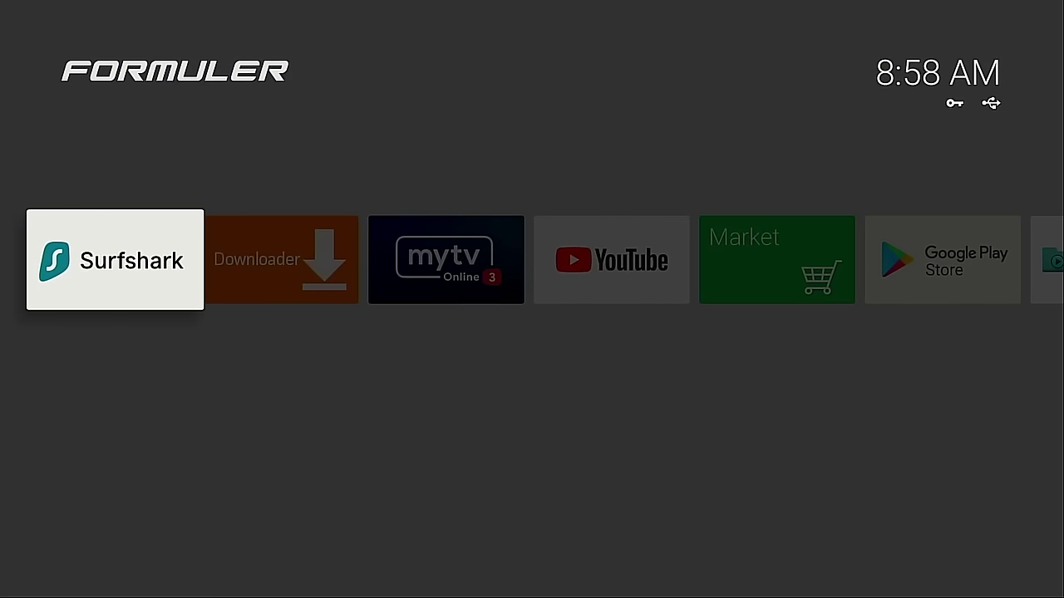
key(Return)
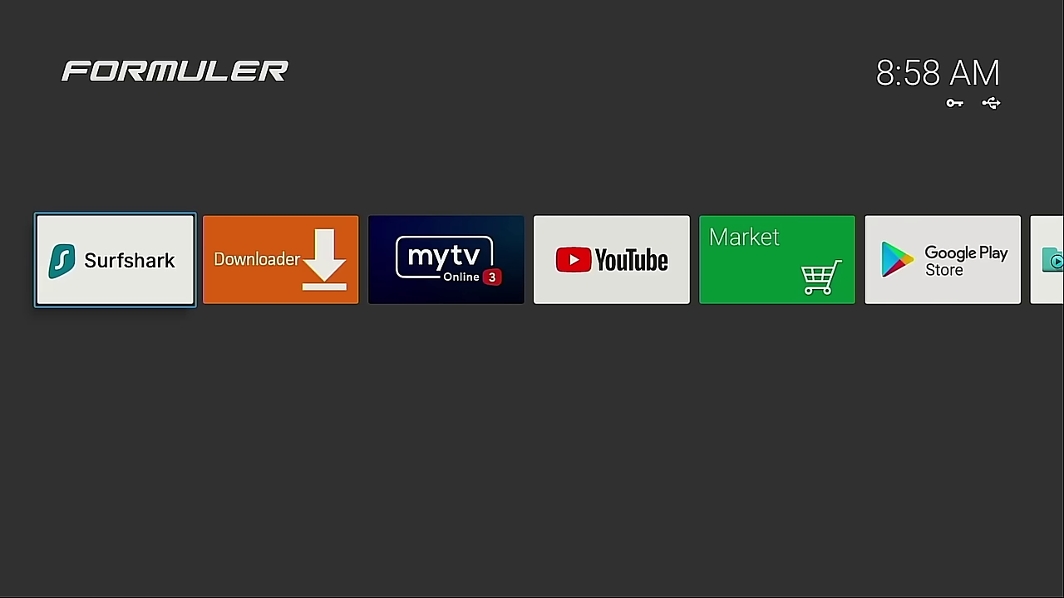
key(Return)
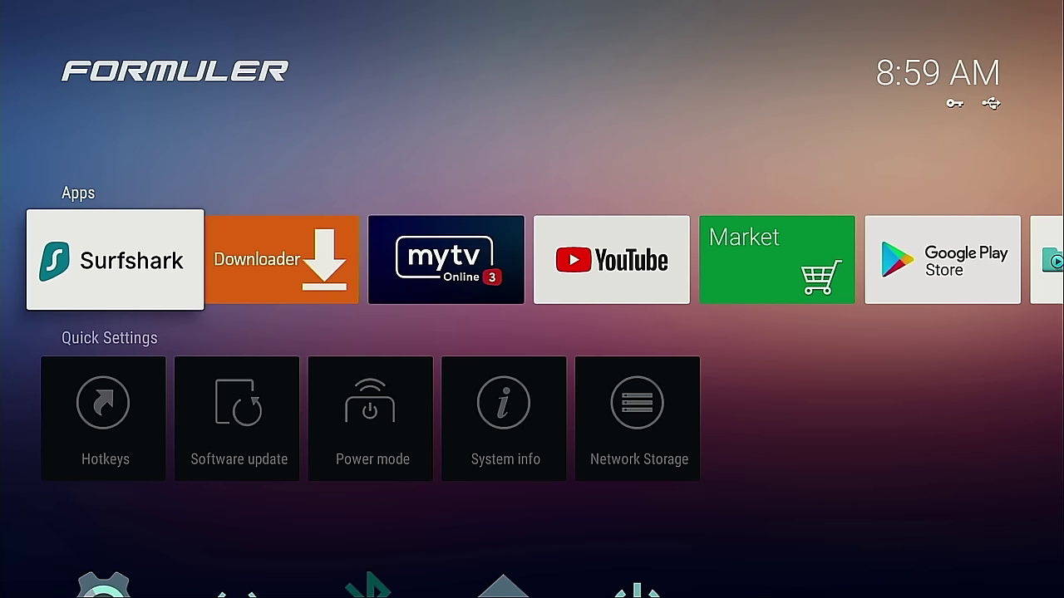
Step: Open MyTV Online 3 and look over its Add Portal and Add m3u Playlist options
key(Right)
key(Right)
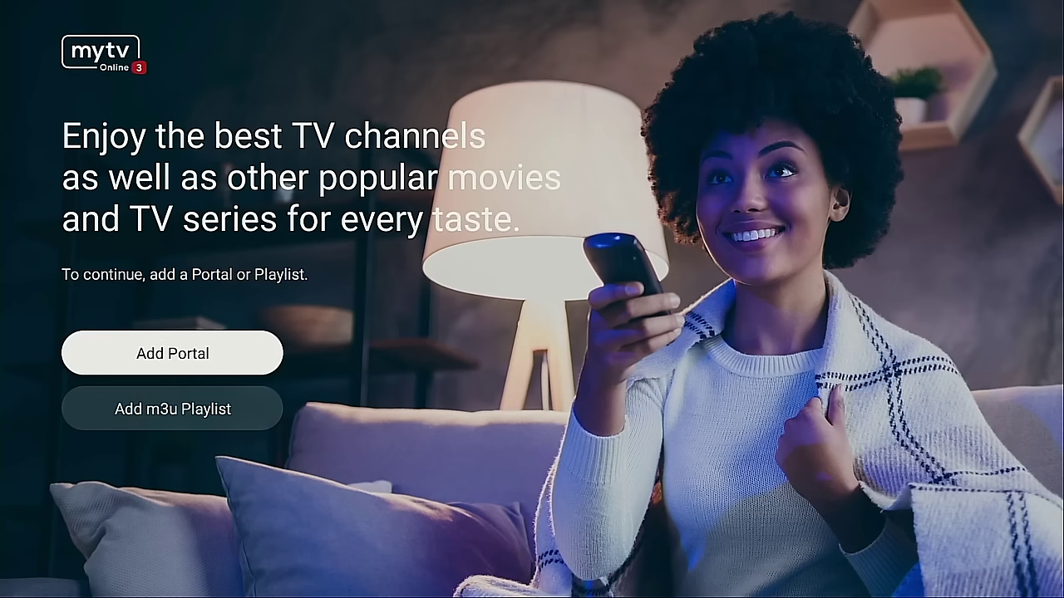
key(Down)
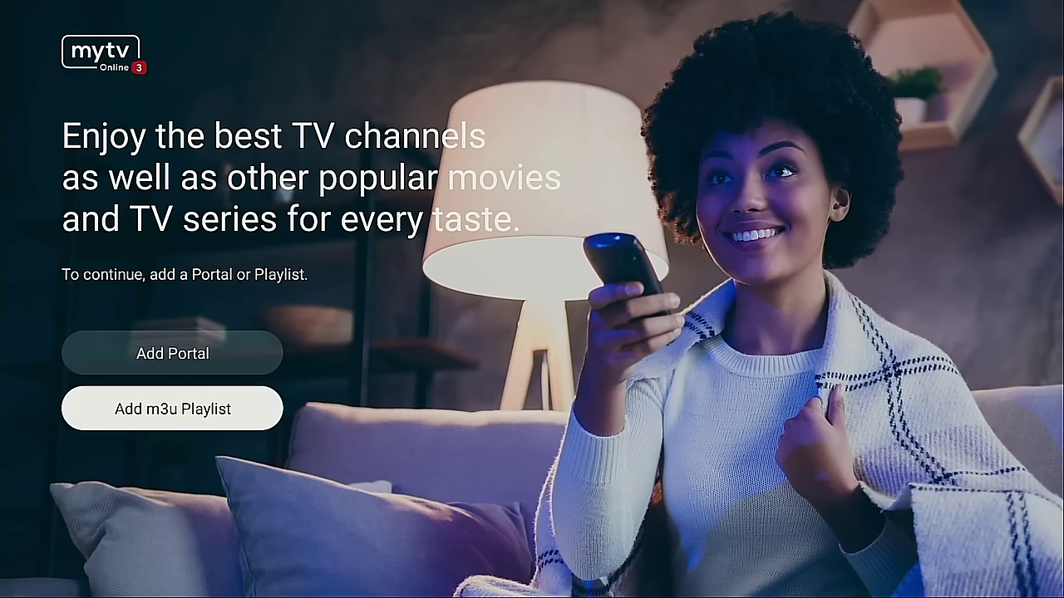
key(Up)
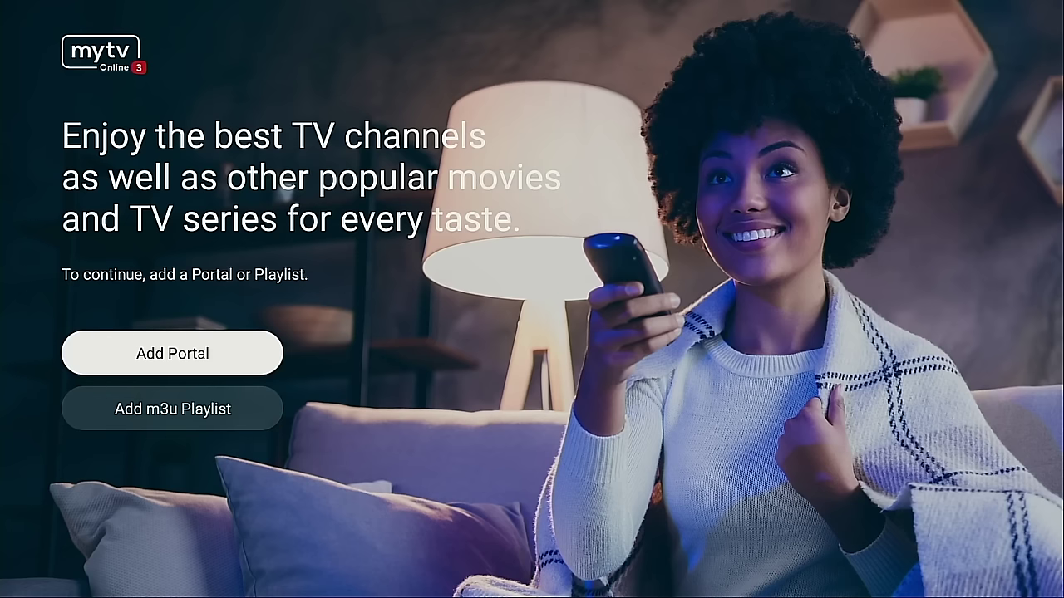